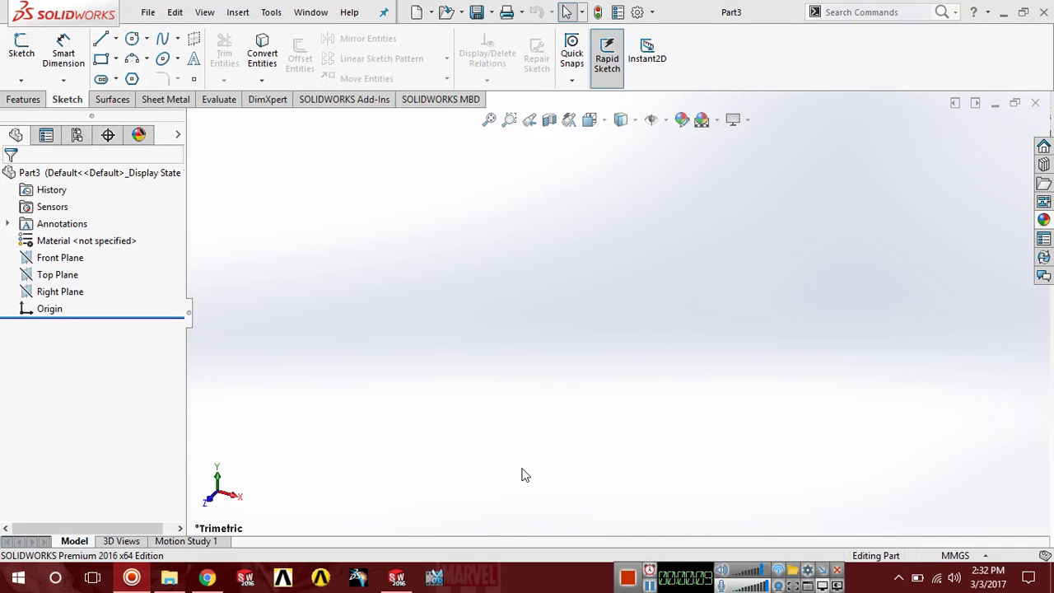
Start a sketch on the Front Plane and draw a circle about 121 mm in diameter centred on the origin
{"action": "left_click", "coordinate": [60, 257]}
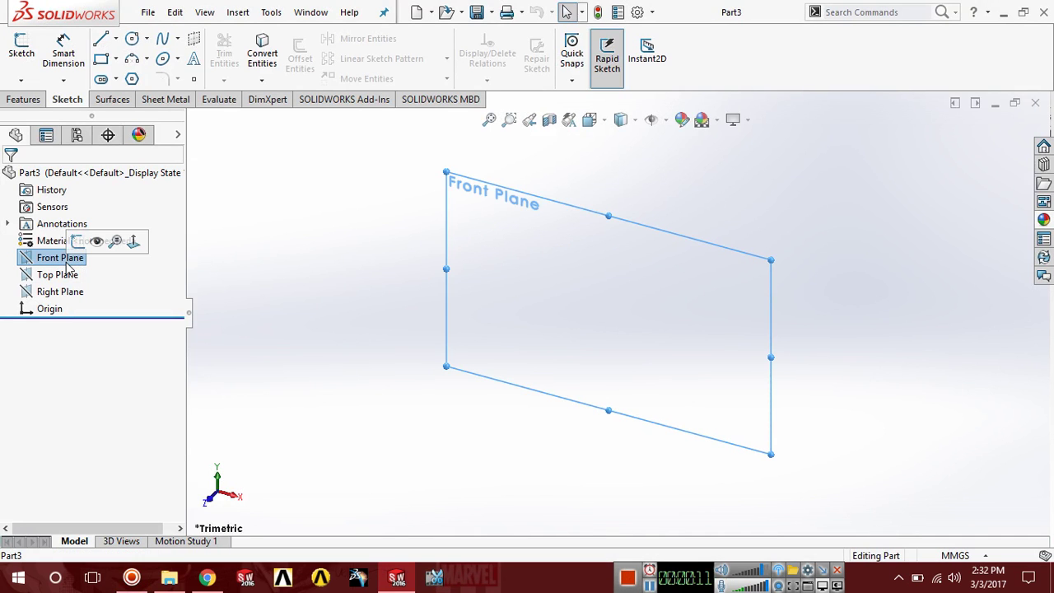
{"action": "left_click", "coordinate": [12, 56]}
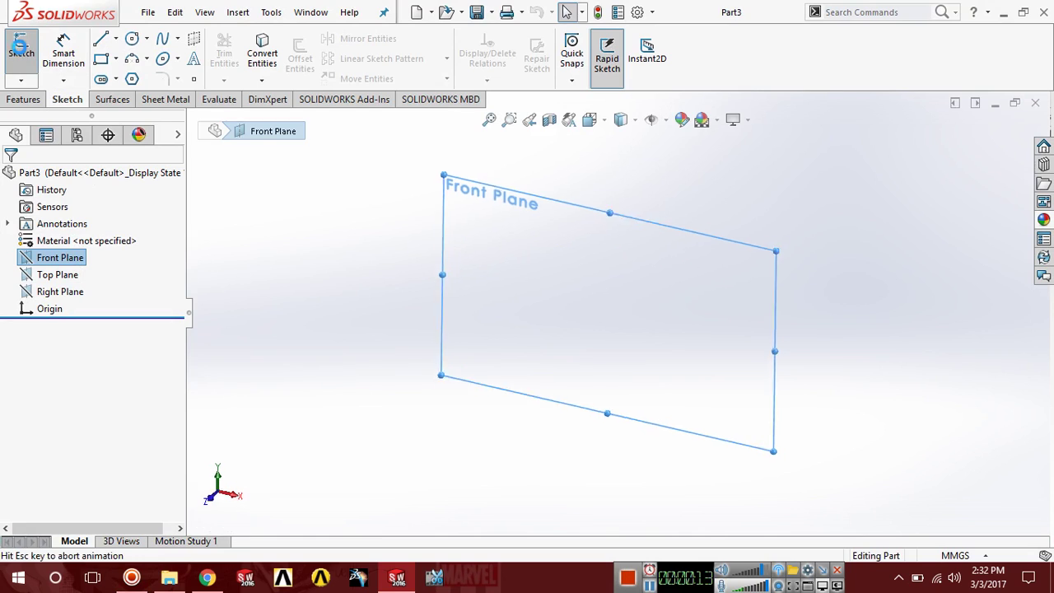
{"action": "left_click", "coordinate": [131, 39]}
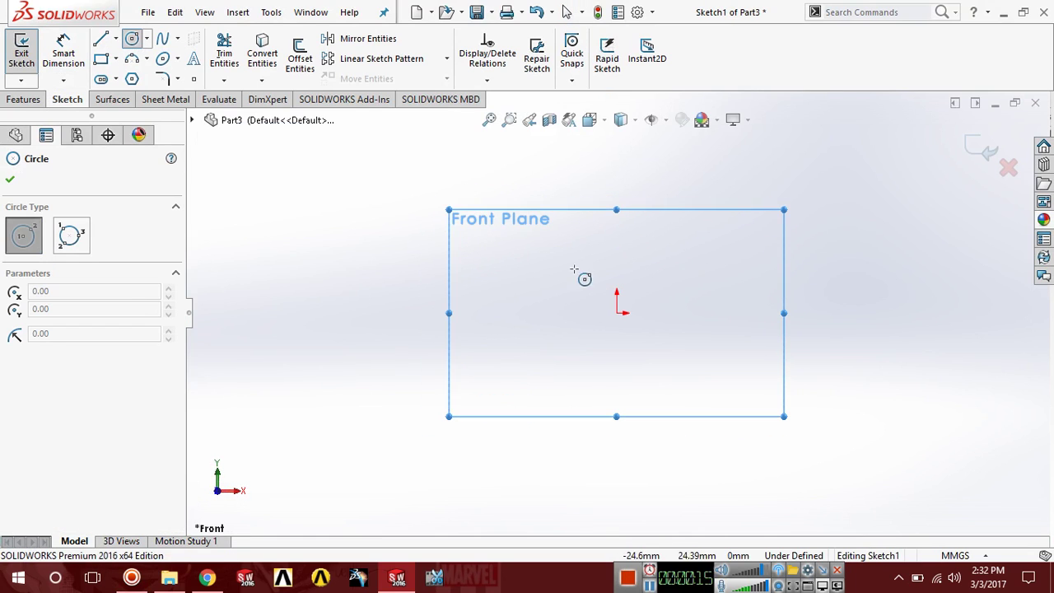
{"action": "left_click", "coordinate": [617, 313]}
{"action": "left_click", "coordinate": [512, 271]}
Dimension the circle's diameter to 12 mm
{"action": "left_click", "coordinate": [53, 62]}
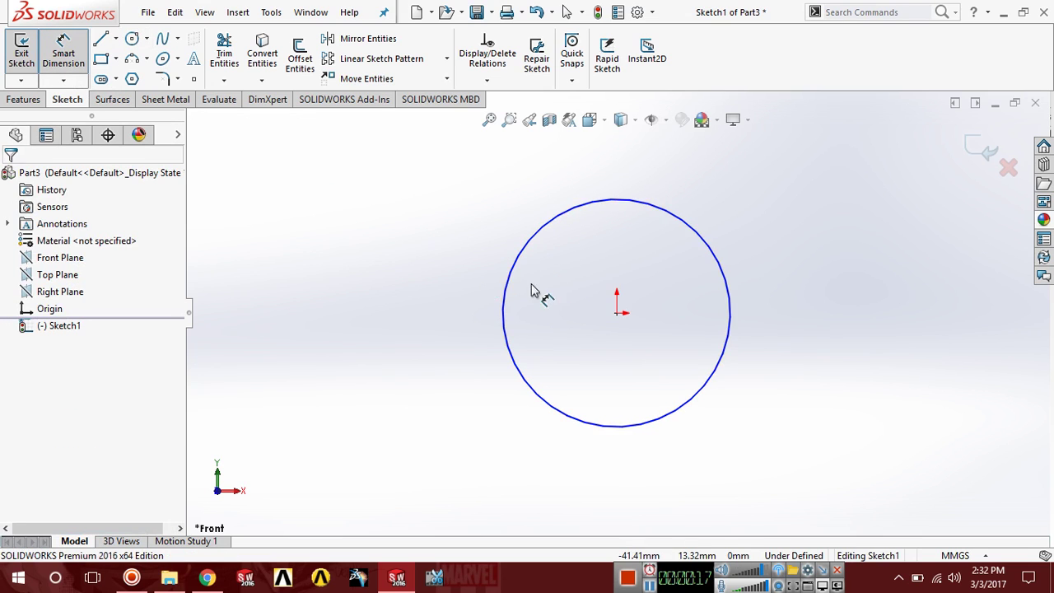
{"action": "left_click", "coordinate": [514, 269]}
{"action": "left_click", "coordinate": [392, 293]}
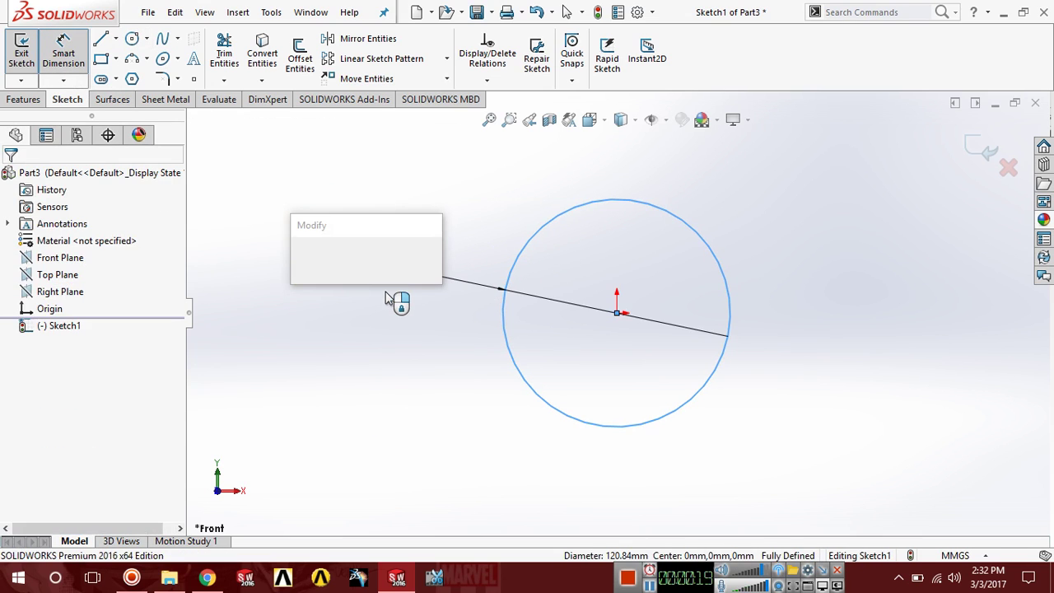
{"action": "type", "text": "12"}
{"action": "key", "text": "Return"}
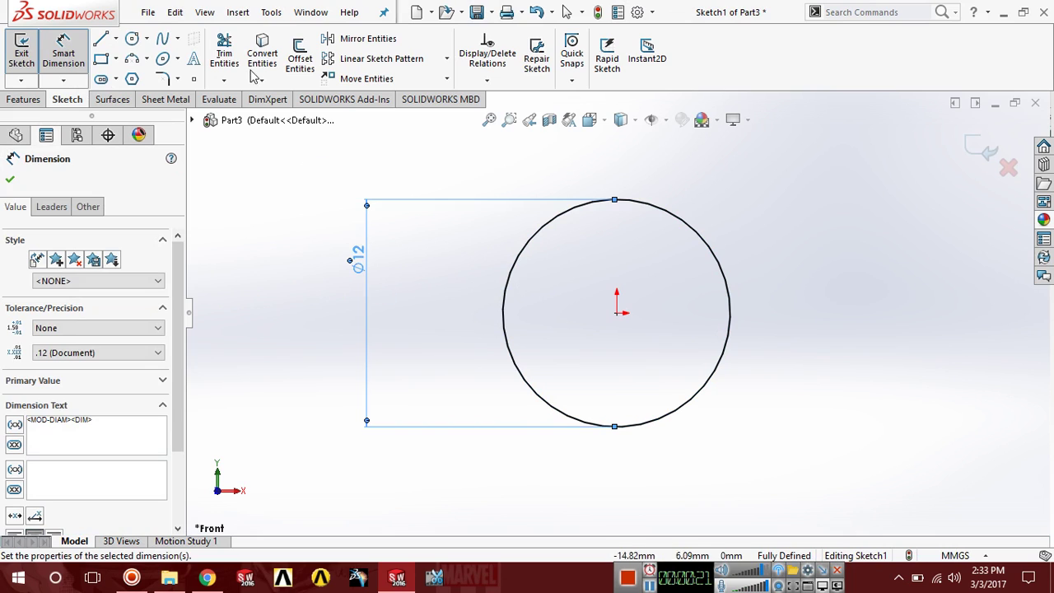
Sketch a horizontal line about 18.65 mm long through the circle's centre, extending past the circle on both sides
{"action": "left_click", "coordinate": [101, 38]}
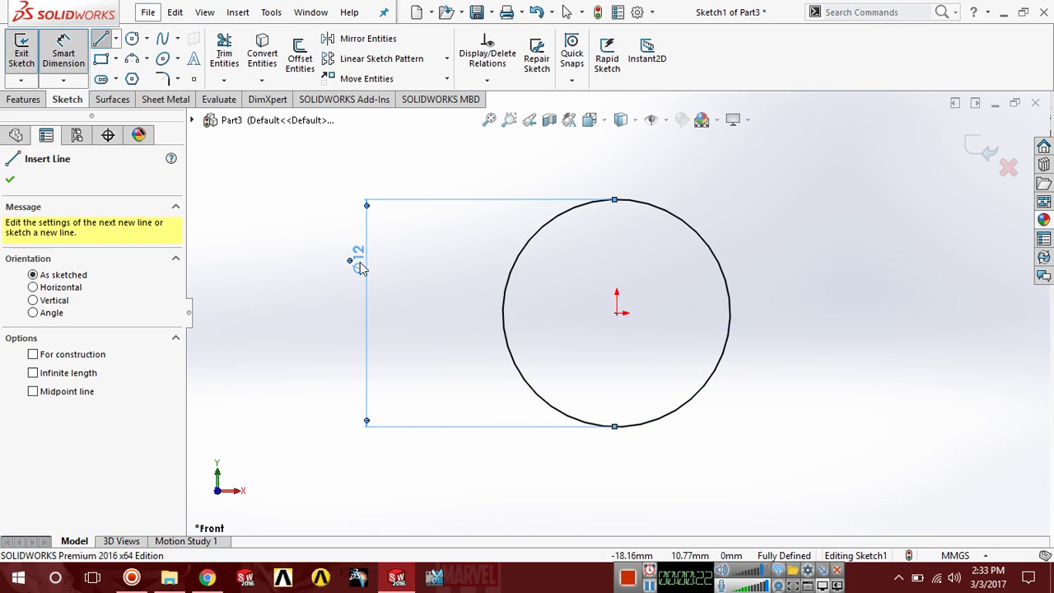
{"action": "left_click", "coordinate": [448, 313]}
{"action": "left_click", "coordinate": [802, 313]}
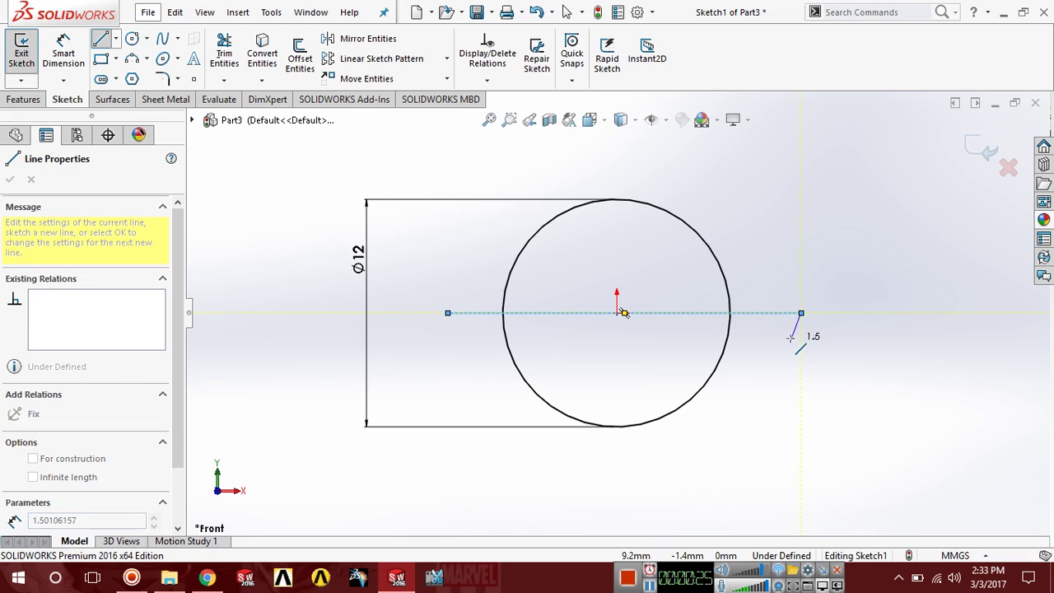
{"action": "right_click", "coordinate": [793, 336]}
{"action": "left_click", "coordinate": [827, 349]}
Dimension the horizontal line's length to 15 mm
{"action": "left_click", "coordinate": [64, 54]}
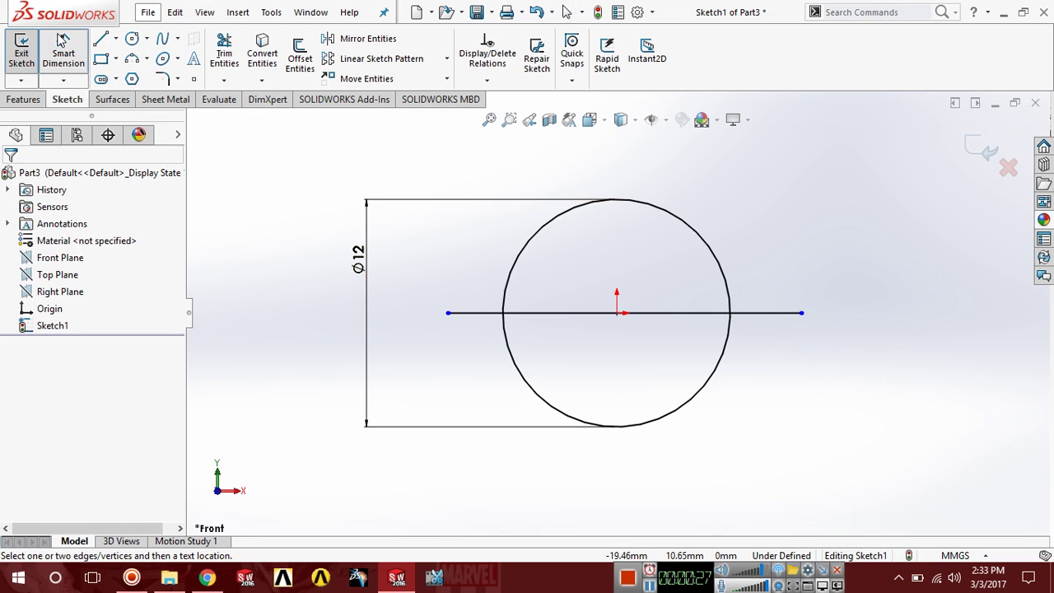
{"action": "left_click", "coordinate": [540, 313]}
{"action": "left_click", "coordinate": [570, 300]}
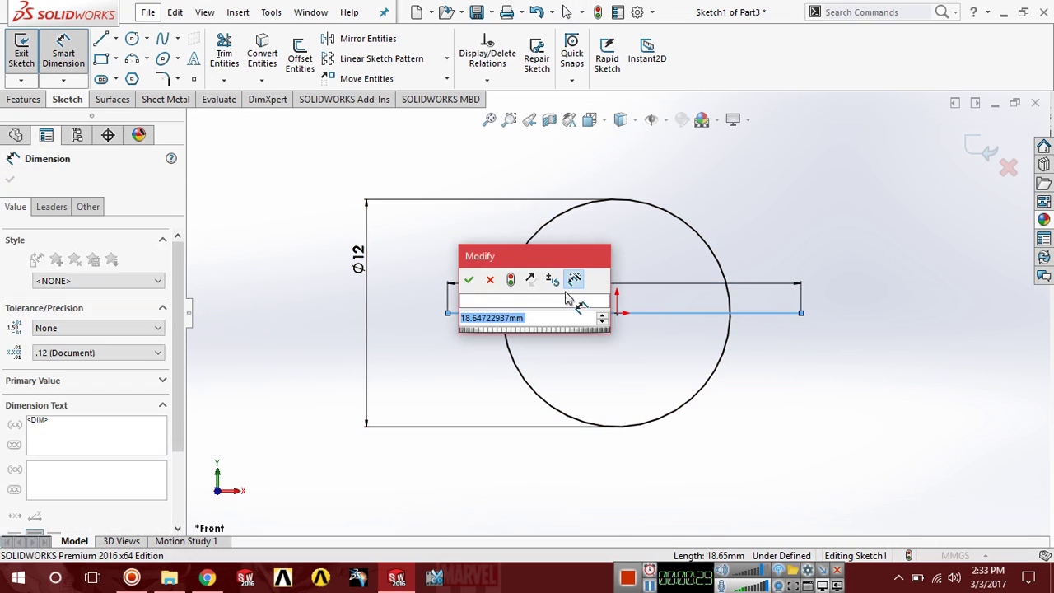
{"action": "type", "text": "15"}
{"action": "key", "text": "Return"}
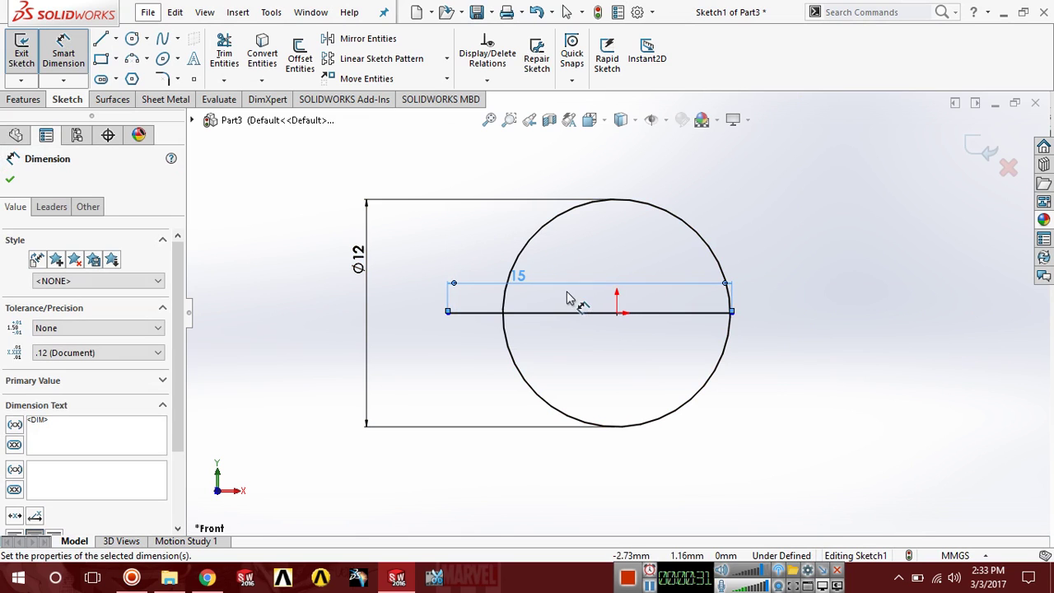
{"action": "key", "text": "Escape"}
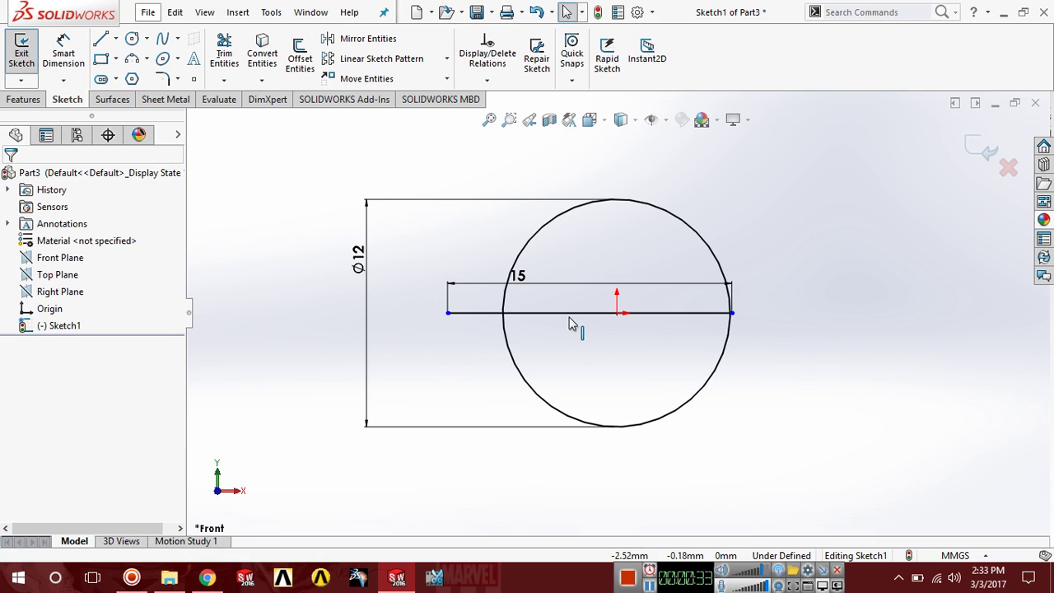
Add a Midpoint relation between the horizontal line and the circle's centre point at the origin
{"action": "left_click", "coordinate": [614, 327]}
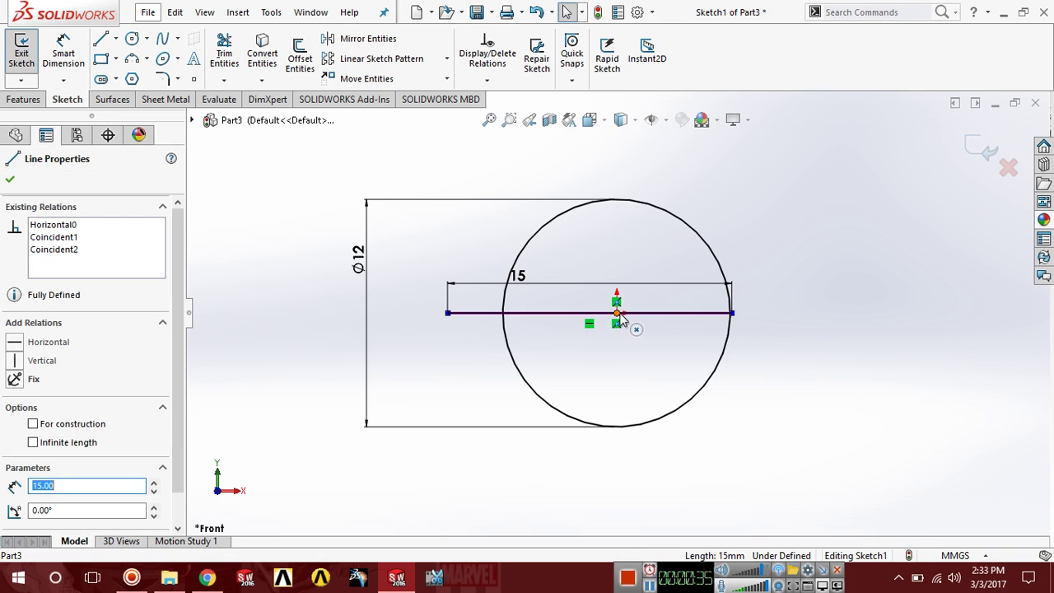
{"action": "left_click", "coordinate": [617, 314], "text": "ctrl"}
{"action": "left_click", "coordinate": [46, 428]}
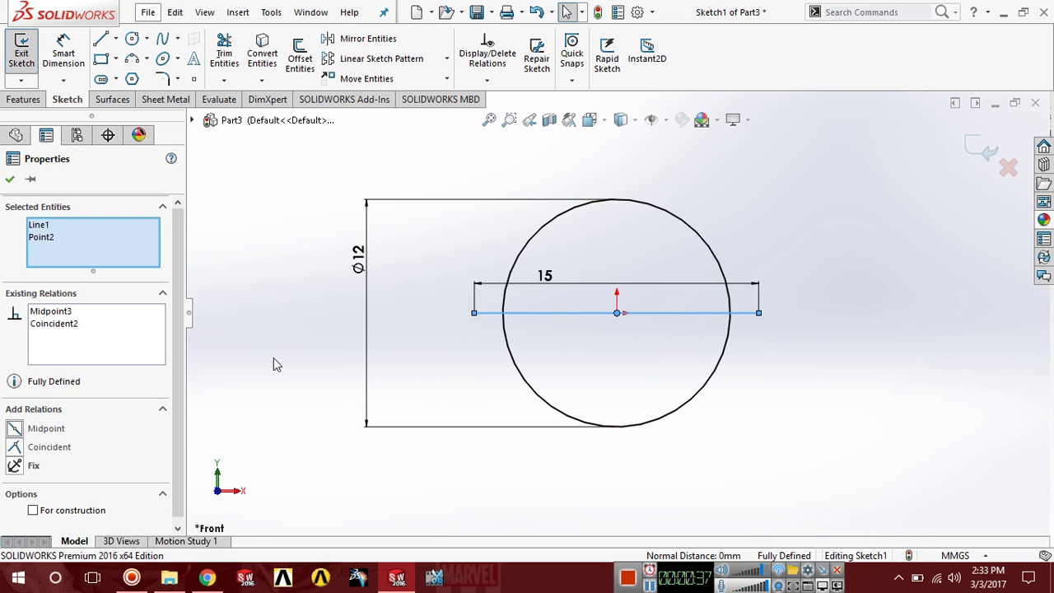
{"action": "key", "text": "Escape"}
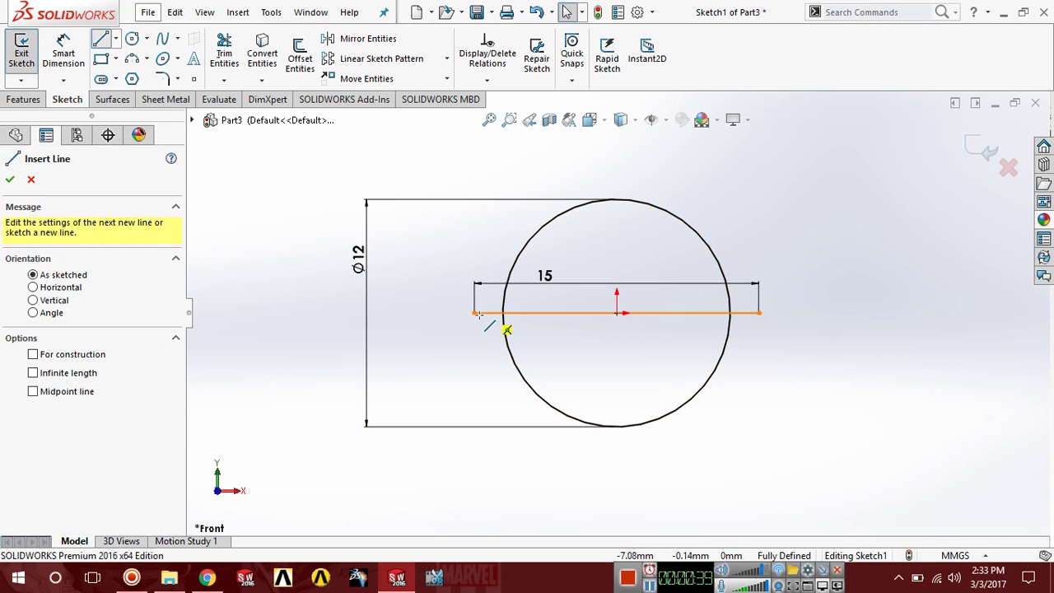
Sketch a vertical line about 1.3 mm down from the horizontal line's left end, continuing with a short horizontal line to the circle
{"action": "left_click", "coordinate": [475, 312]}
{"action": "left_click", "coordinate": [474, 337]}
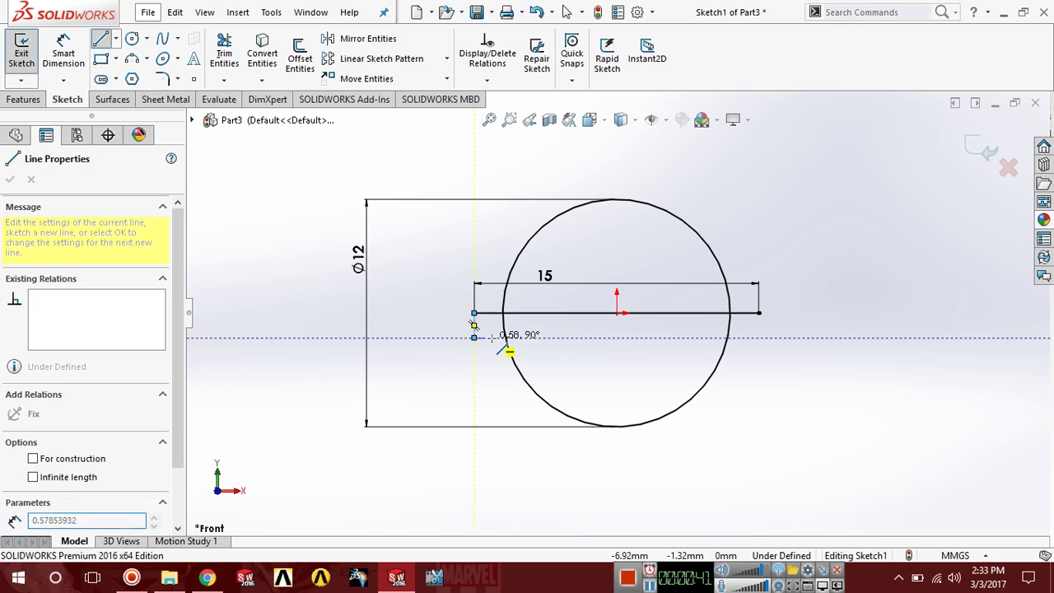
{"action": "left_click", "coordinate": [505, 337]}
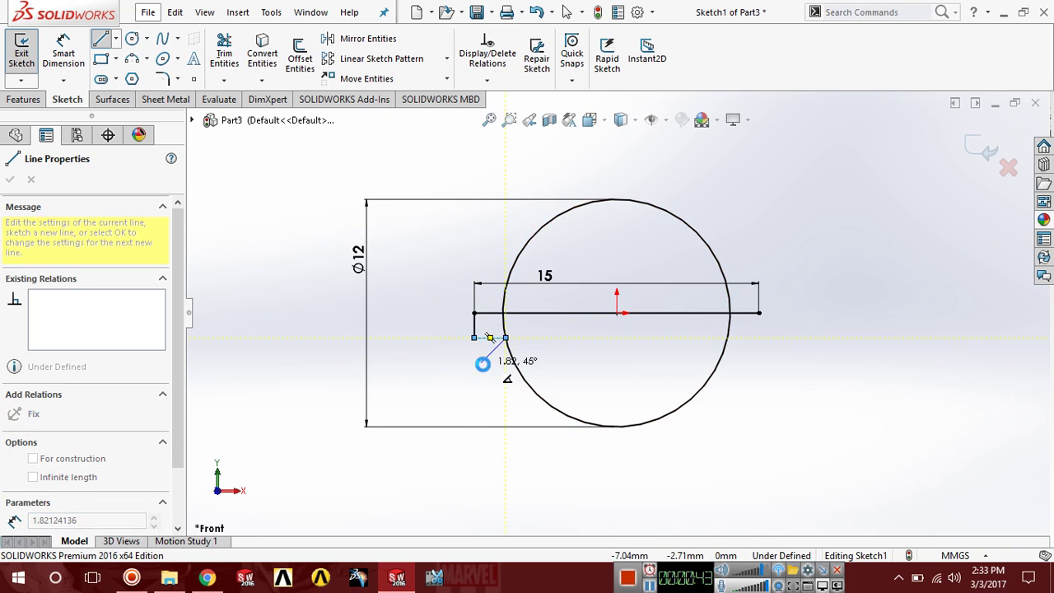
{"action": "key", "text": "Escape"}
Dimension the short vertical line at the left end to 0.4 mm
{"action": "left_click", "coordinate": [66, 53]}
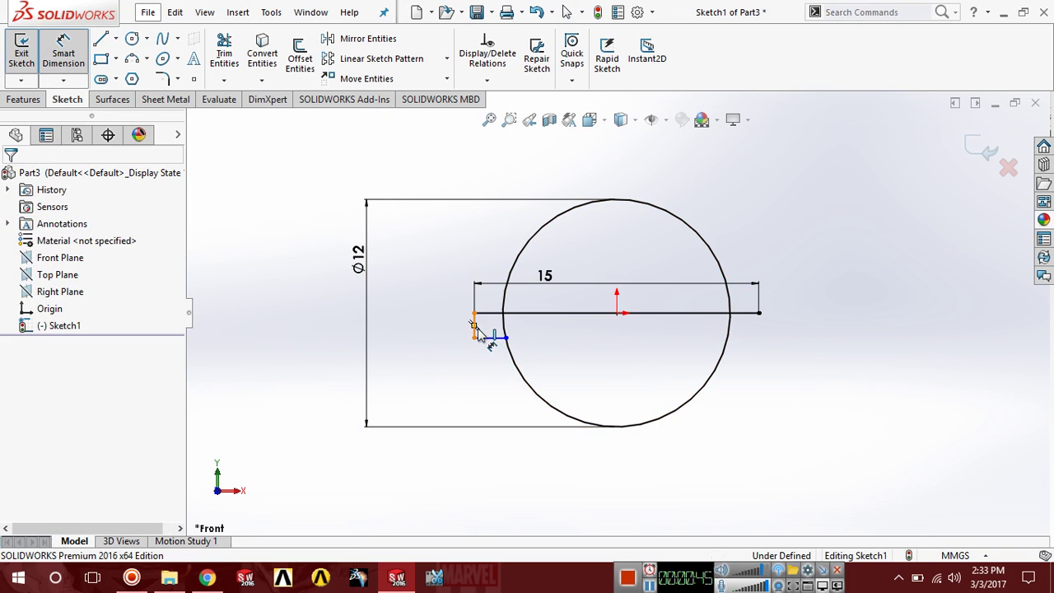
{"action": "left_click", "coordinate": [476, 325]}
{"action": "left_click", "coordinate": [459, 323]}
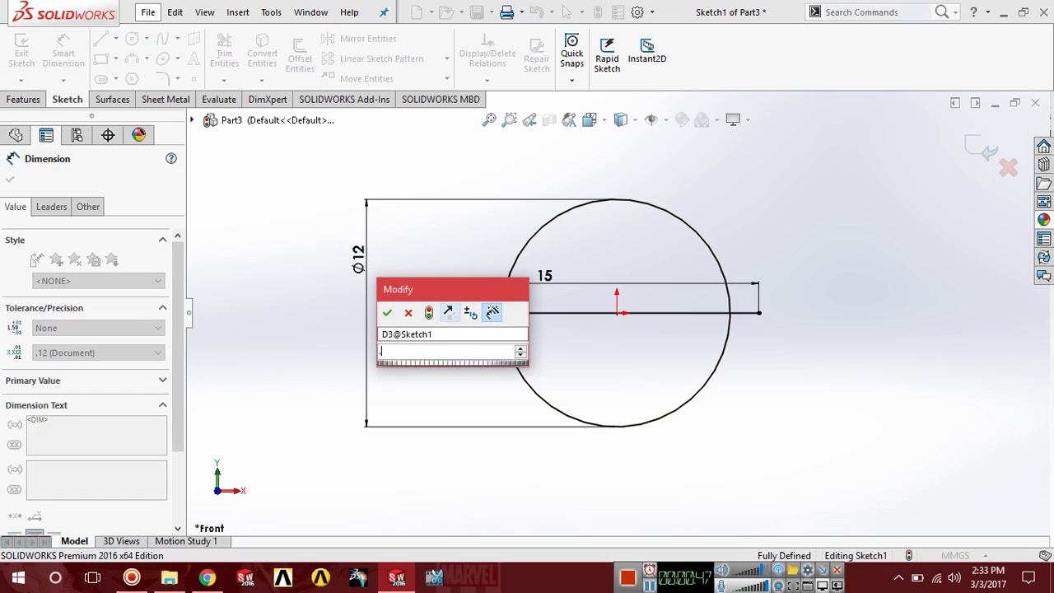
{"action": "type", "text": ".4"}
{"action": "key", "text": "Return"}
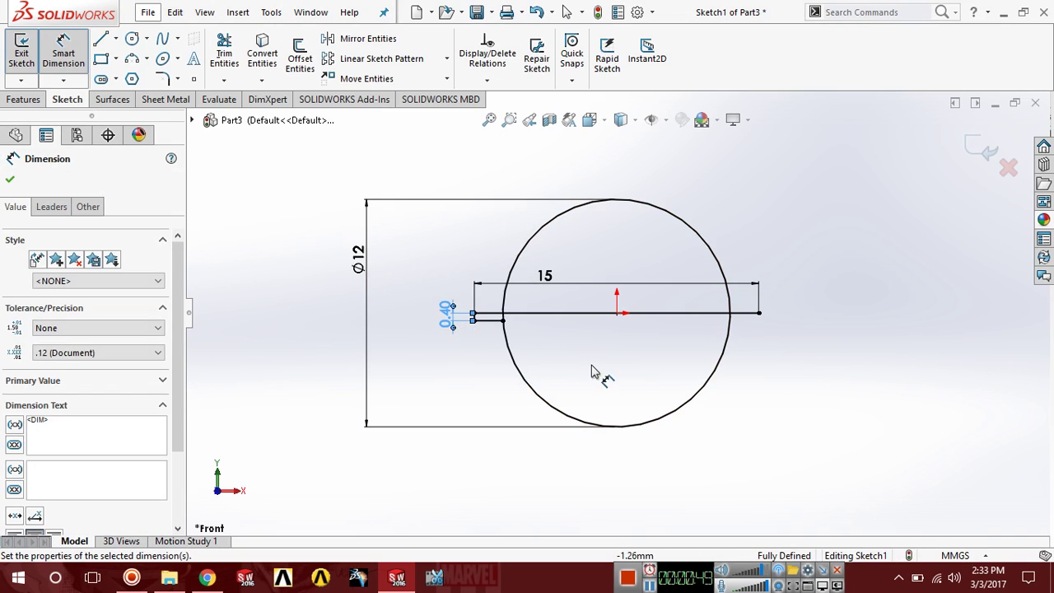
Draw a vertical centerline about 7.1 mm long from the origin down past the bottom of the circle
{"action": "scroll", "coordinate": [527, 327], "scroll_direction": "down", "scroll_amount": 3}
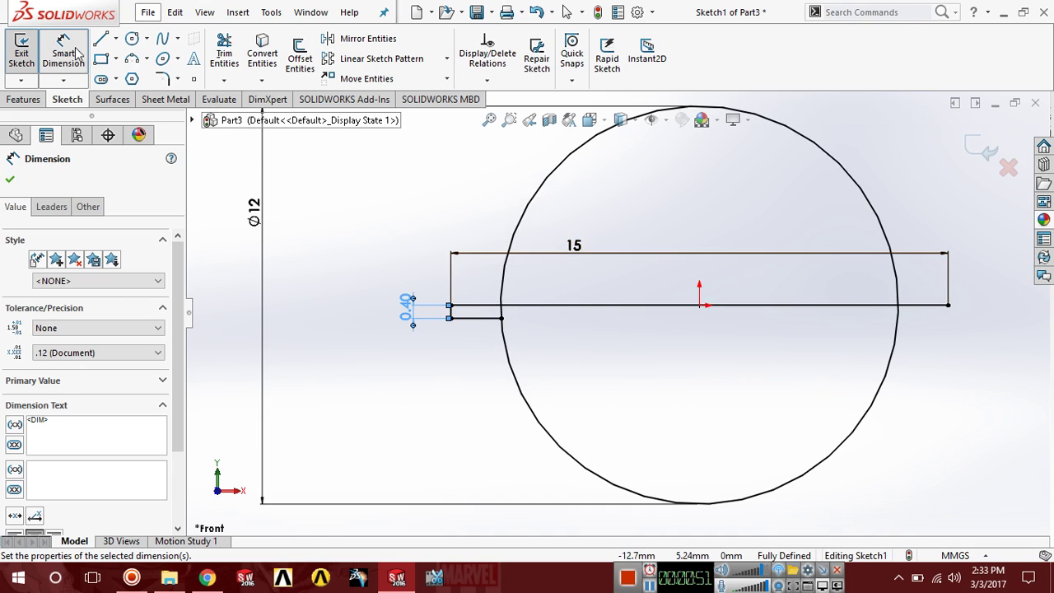
{"action": "left_click", "coordinate": [116, 39]}
{"action": "left_click", "coordinate": [118, 74]}
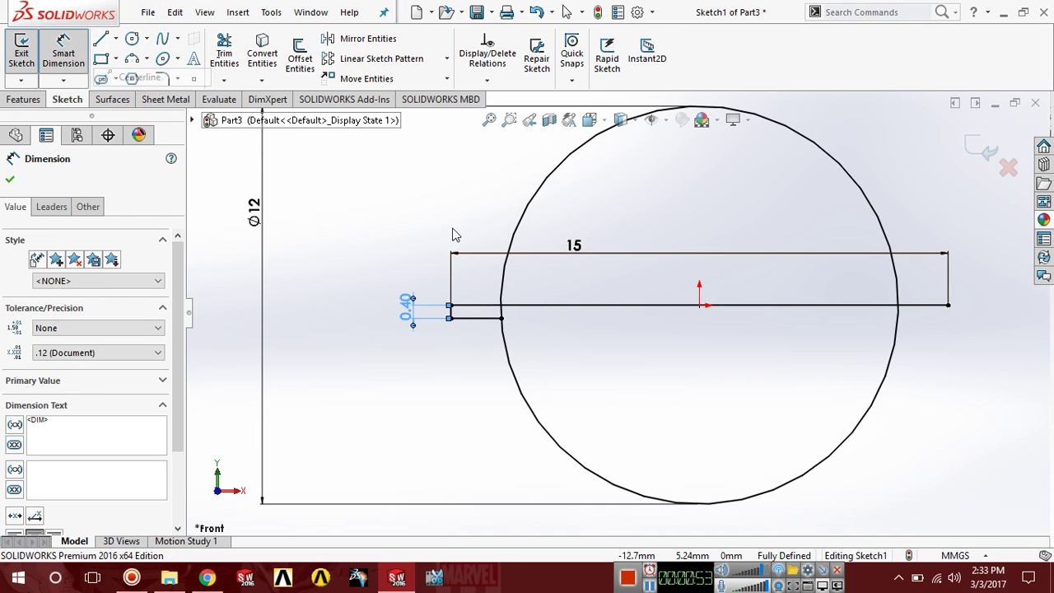
{"action": "left_click", "coordinate": [699, 305]}
{"action": "scroll", "coordinate": [692, 453], "scroll_direction": "up", "scroll_amount": 2}
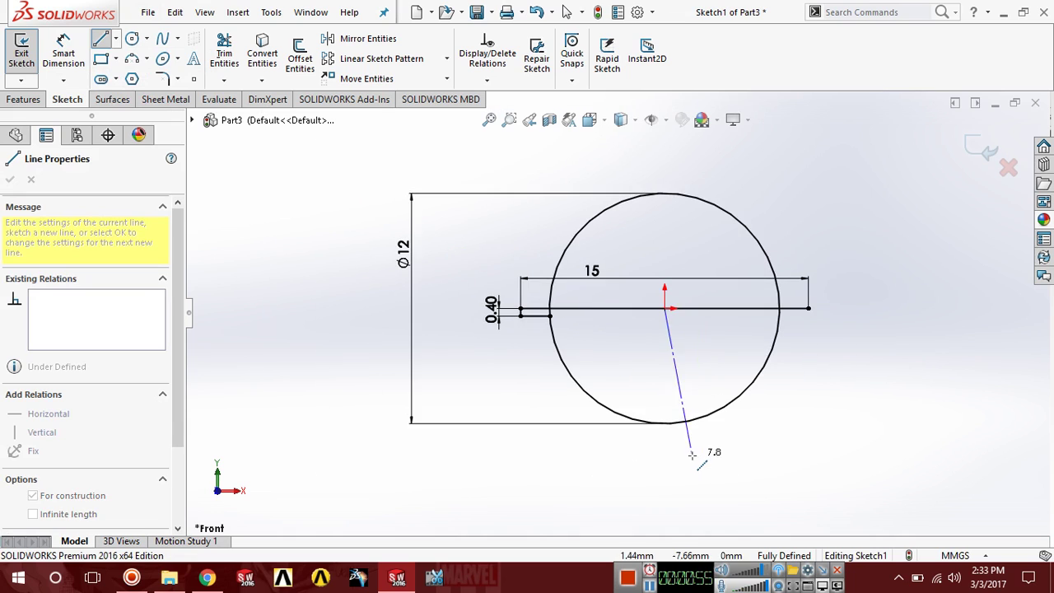
{"action": "left_click", "coordinate": [664, 445]}
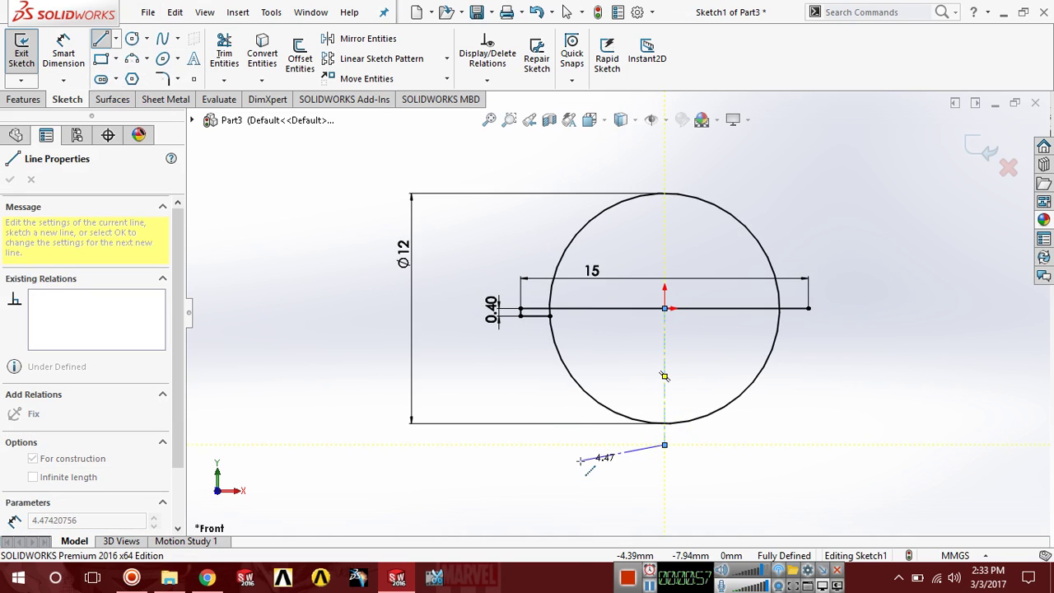
{"action": "right_click", "coordinate": [580, 348]}
{"action": "left_click", "coordinate": [616, 360]}
Dimension the vertical centerline's length to 6.5 mm
{"action": "left_click", "coordinate": [63, 54]}
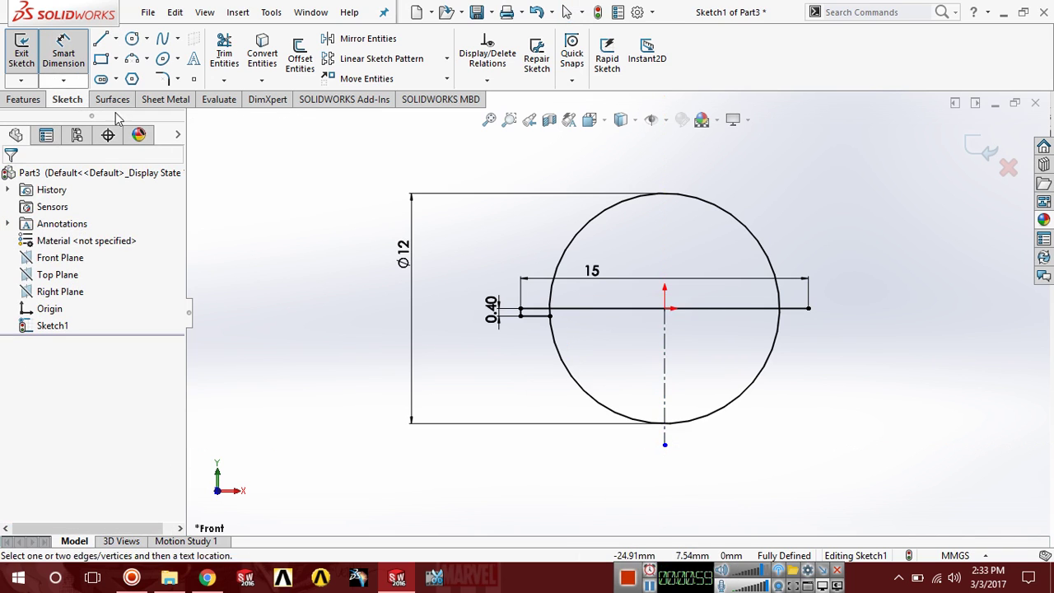
{"action": "left_click", "coordinate": [665, 371]}
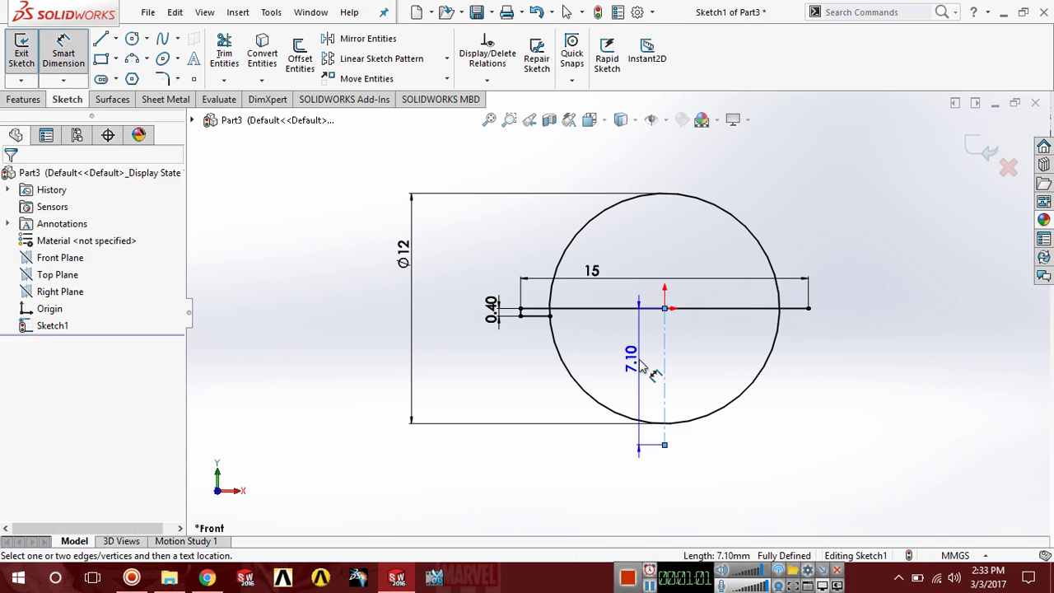
{"action": "left_click", "coordinate": [643, 367]}
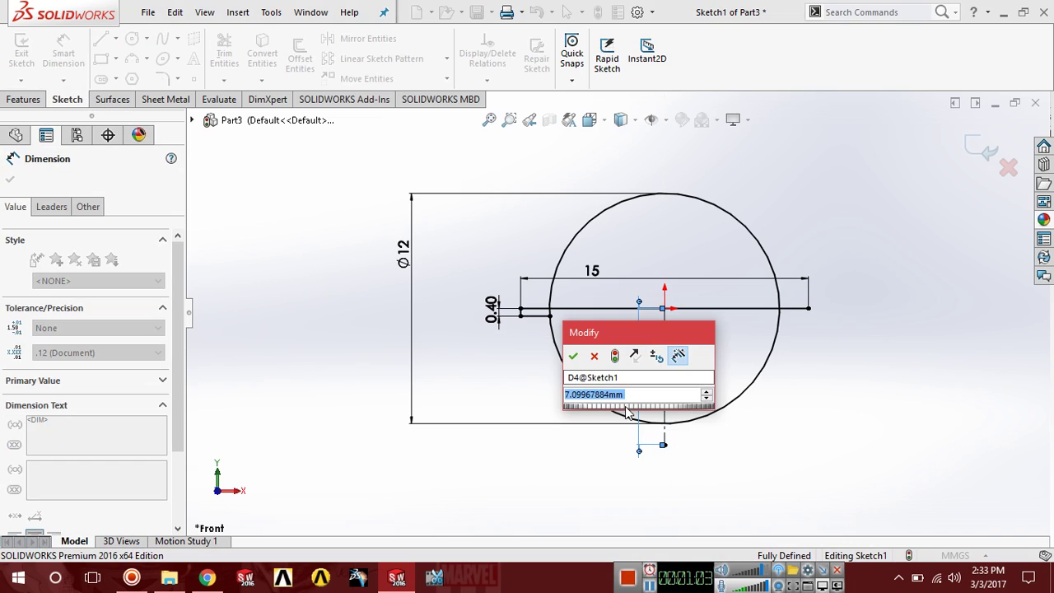
{"action": "type", "text": "6.5"}
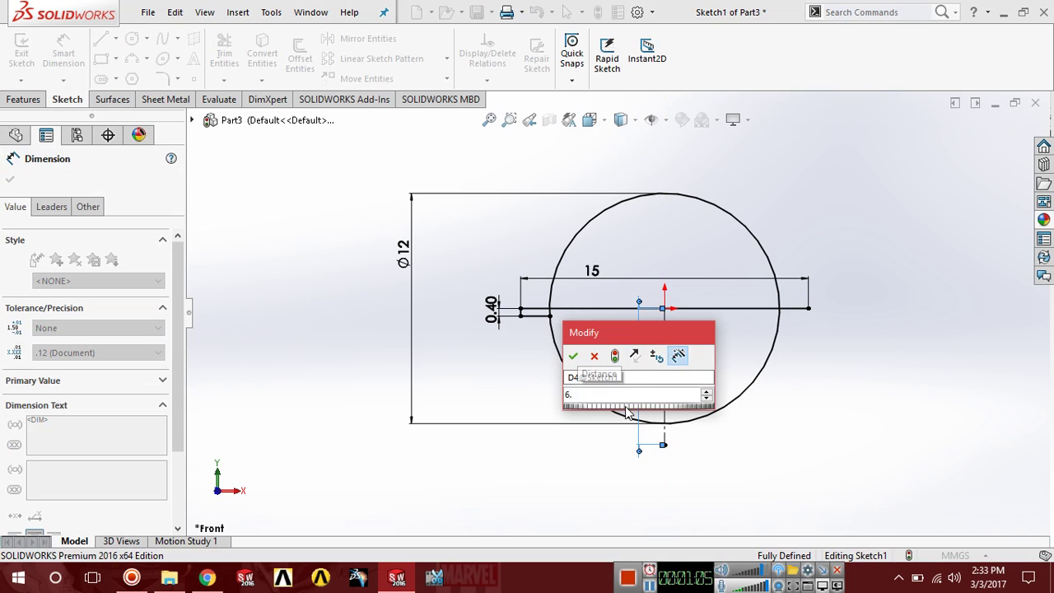
{"action": "key", "text": "Return"}
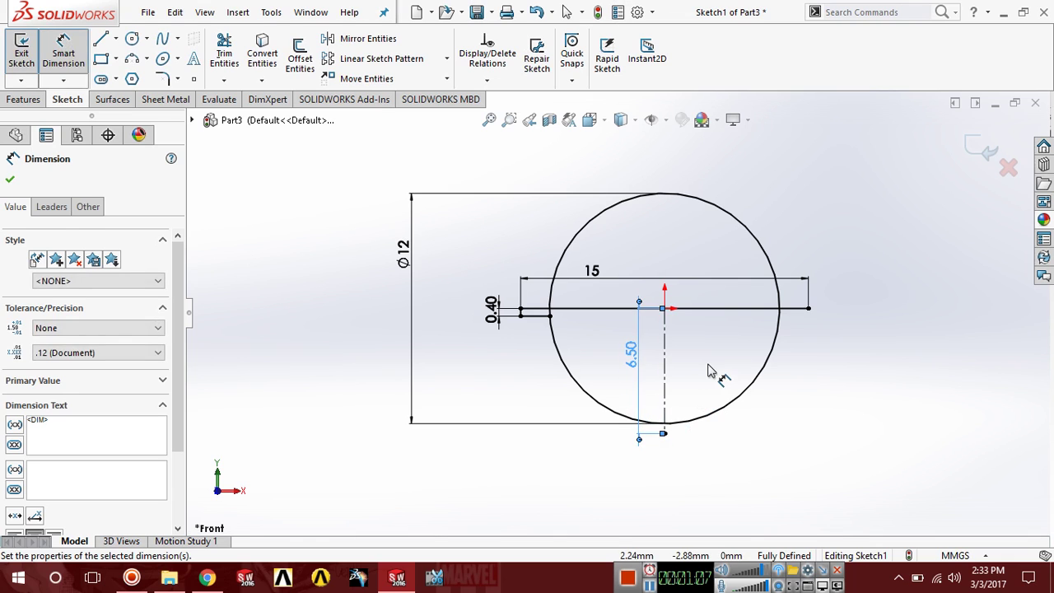
{"action": "key", "text": "Escape"}
Trim away the upper half of the circle above the horizontal line
{"action": "scroll", "coordinate": [604, 331], "scroll_direction": "down", "scroll_amount": 3}
{"action": "scroll", "coordinate": [528, 259], "scroll_direction": "up", "scroll_amount": 2}
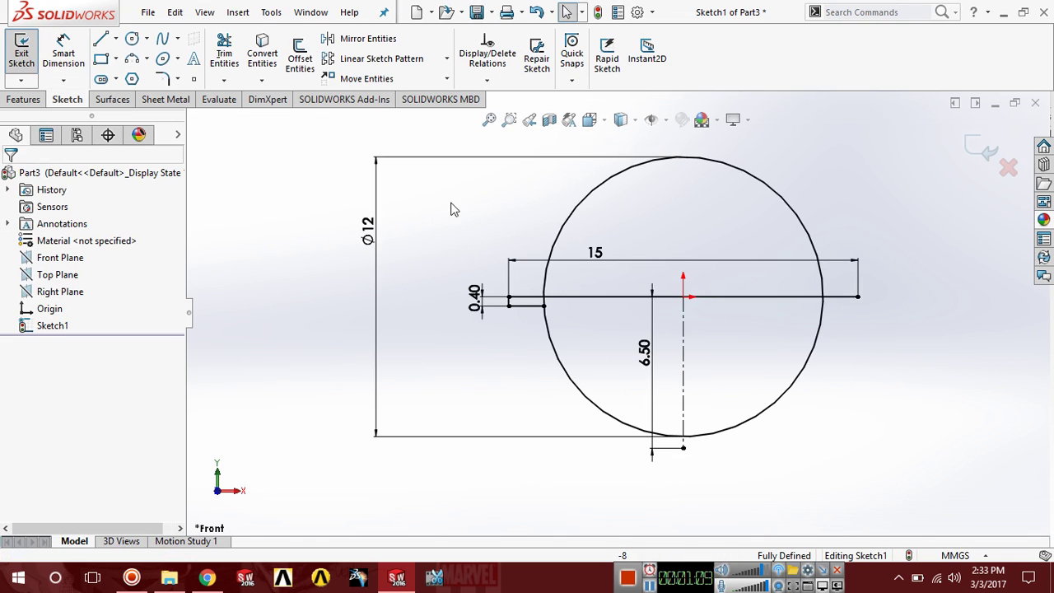
{"action": "left_click", "coordinate": [231, 59]}
{"action": "left_click", "coordinate": [634, 174]}
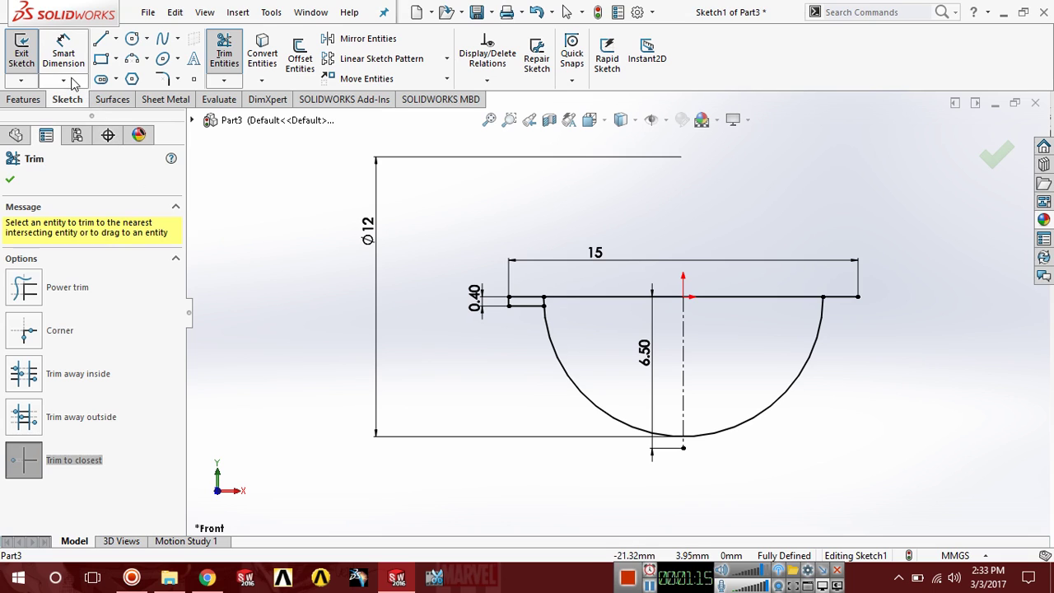
{"action": "left_click", "coordinate": [10, 179]}
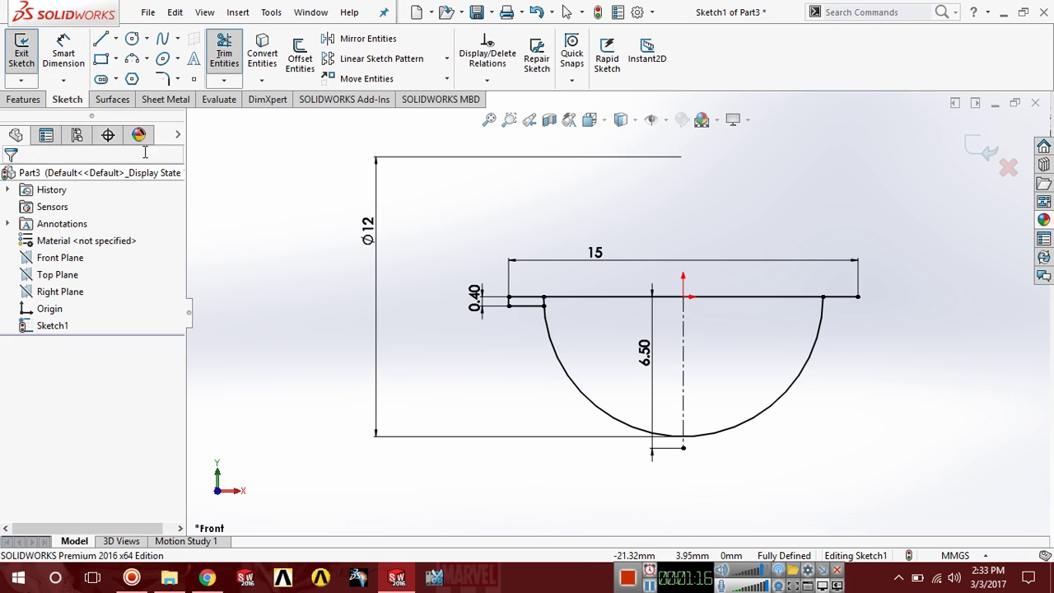
Mirror the two short lines of the left flange about the vertical centerline
{"action": "left_click", "coordinate": [373, 43]}
{"action": "left_click", "coordinate": [521, 306]}
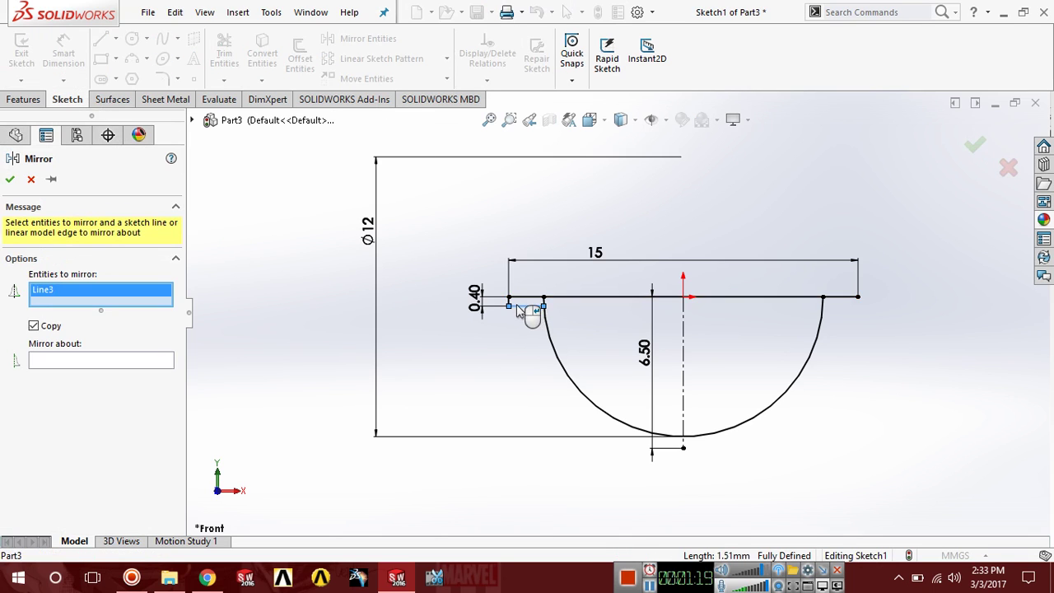
{"action": "scroll", "coordinate": [512, 307], "scroll_direction": "down", "scroll_amount": 2}
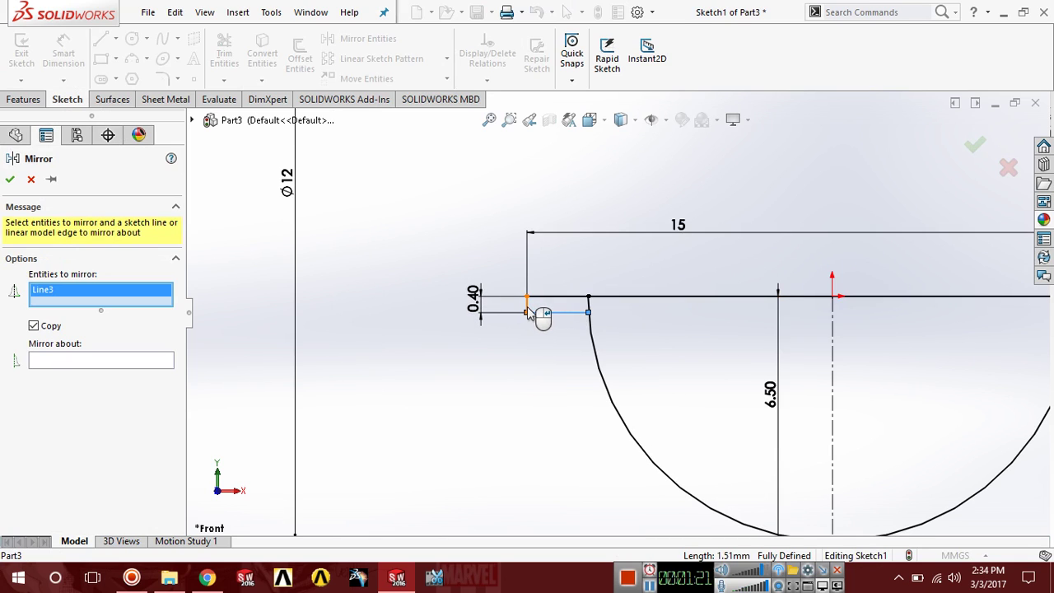
{"action": "left_click", "coordinate": [526, 306]}
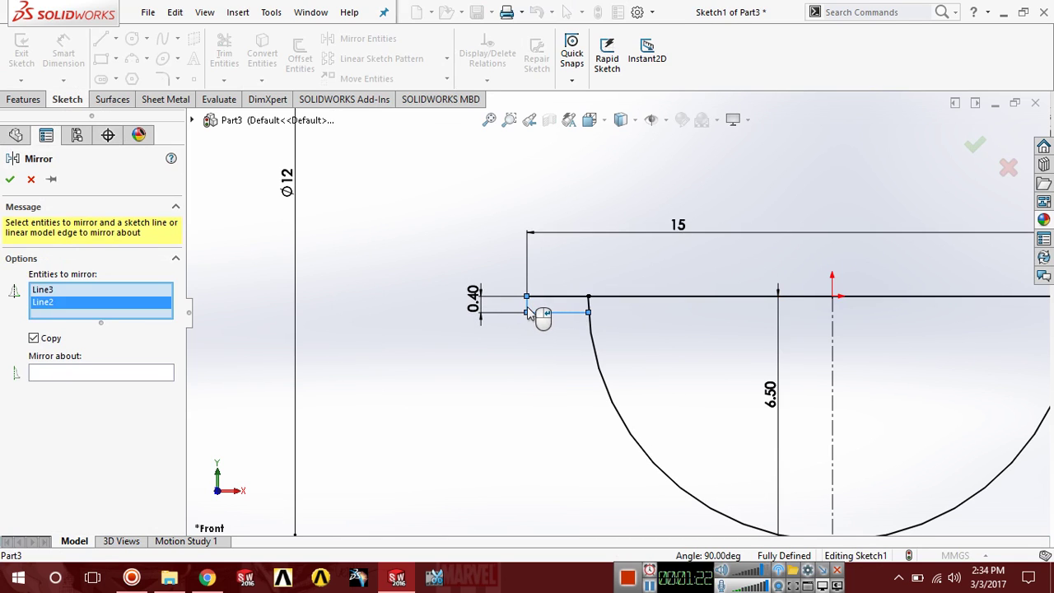
{"action": "left_click", "coordinate": [834, 346]}
{"action": "key", "text": "Return"}
{"action": "scroll", "coordinate": [835, 360], "scroll_direction": "up", "scroll_amount": 5}
{"action": "scroll", "coordinate": [766, 329], "scroll_direction": "down", "scroll_amount": 3}
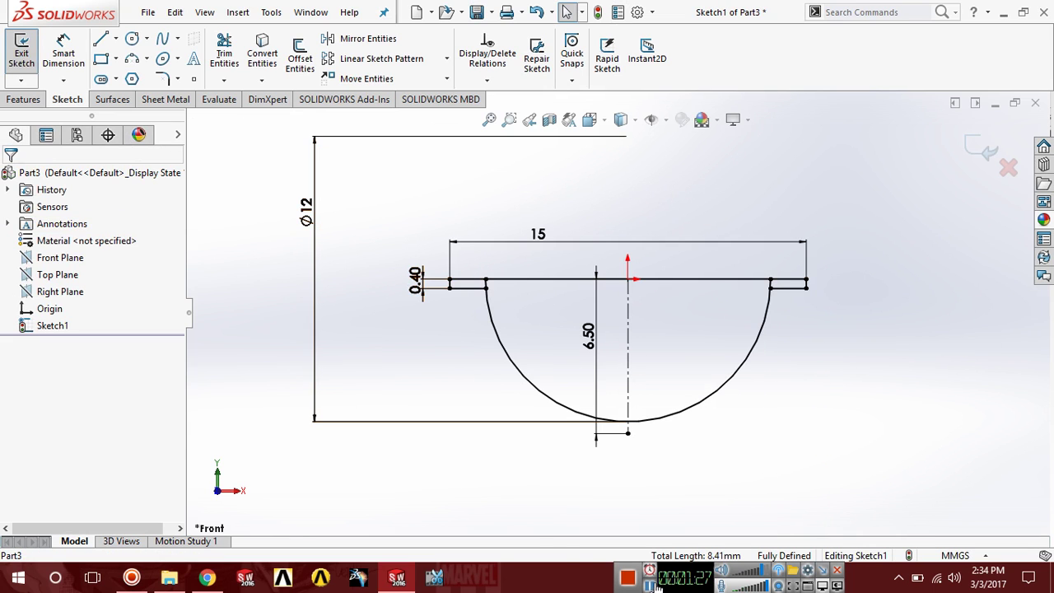
Trim away the short arc segments that cross the left and right flanges
{"action": "left_click", "coordinate": [224, 51]}
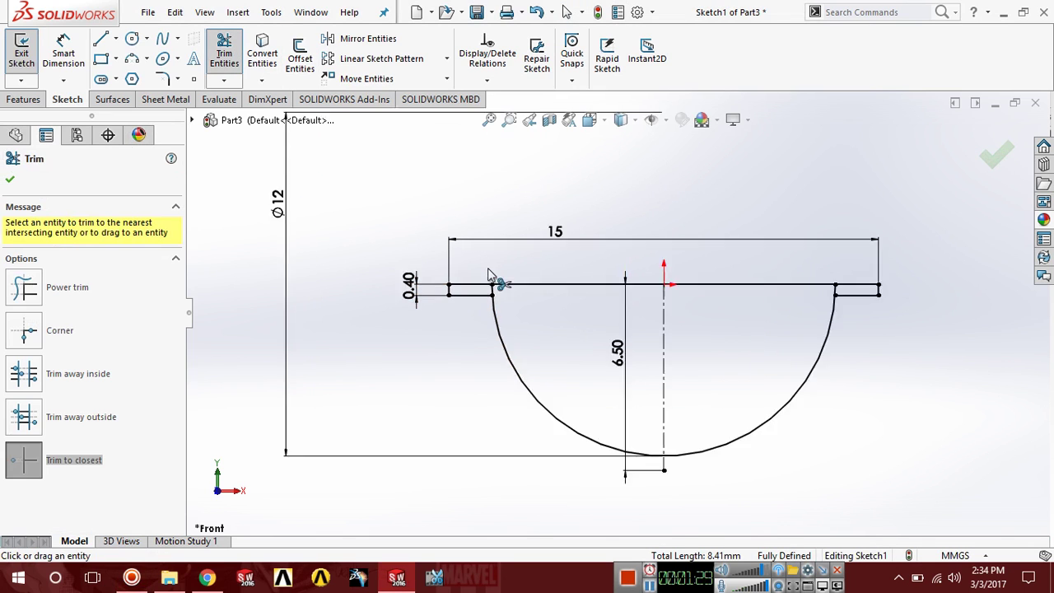
{"action": "scroll", "coordinate": [494, 277], "scroll_direction": "down", "scroll_amount": 3}
{"action": "scroll", "coordinate": [535, 321], "scroll_direction": "up", "scroll_amount": 2}
{"action": "scroll", "coordinate": [824, 329], "scroll_direction": "down", "scroll_amount": 2}
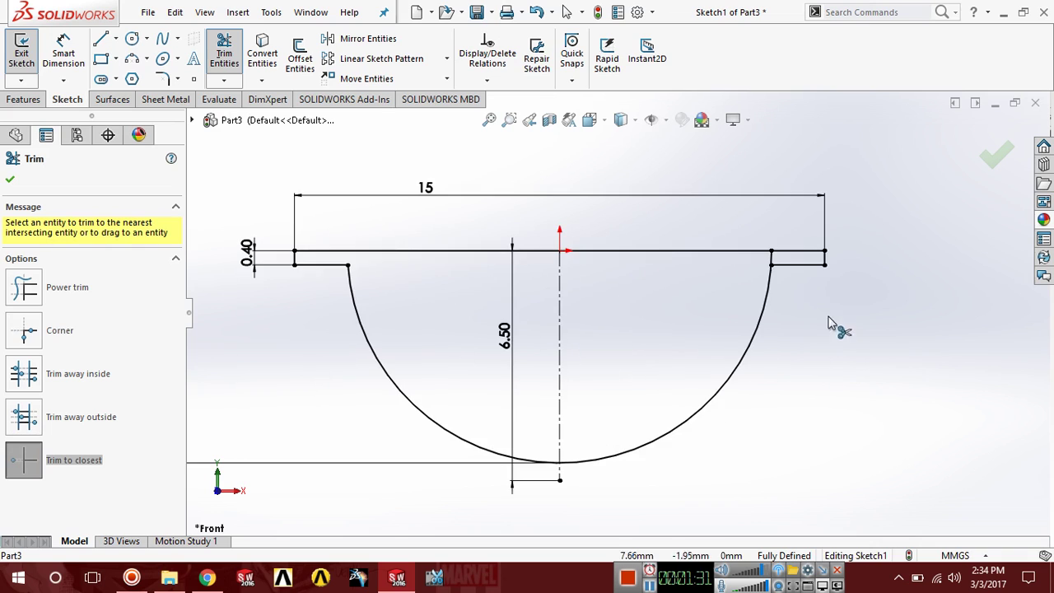
{"action": "scroll", "coordinate": [713, 346], "scroll_direction": "up", "scroll_amount": 3}
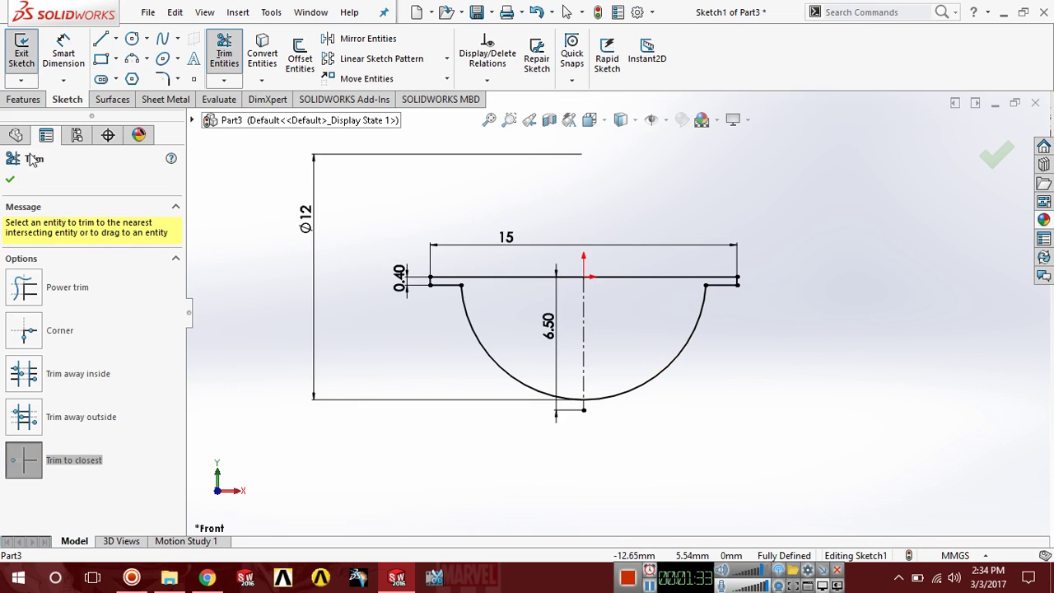
{"action": "left_click", "coordinate": [10, 178]}
Draw a horizontal line about 14 mm long passing through the lower endpoint of the centerline, below the arc
{"action": "left_click", "coordinate": [100, 39]}
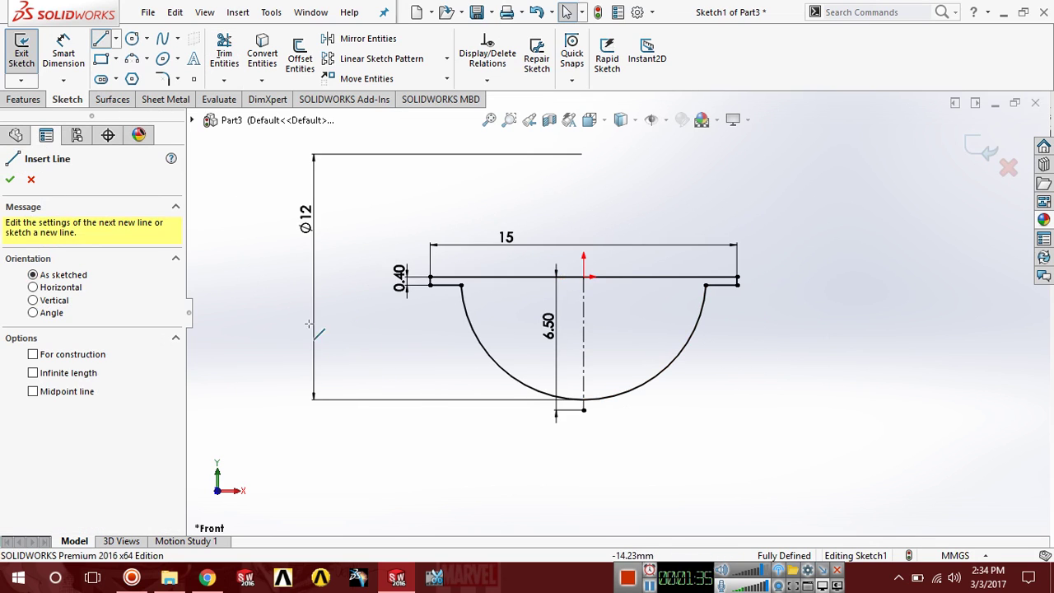
{"action": "left_click", "coordinate": [416, 410]}
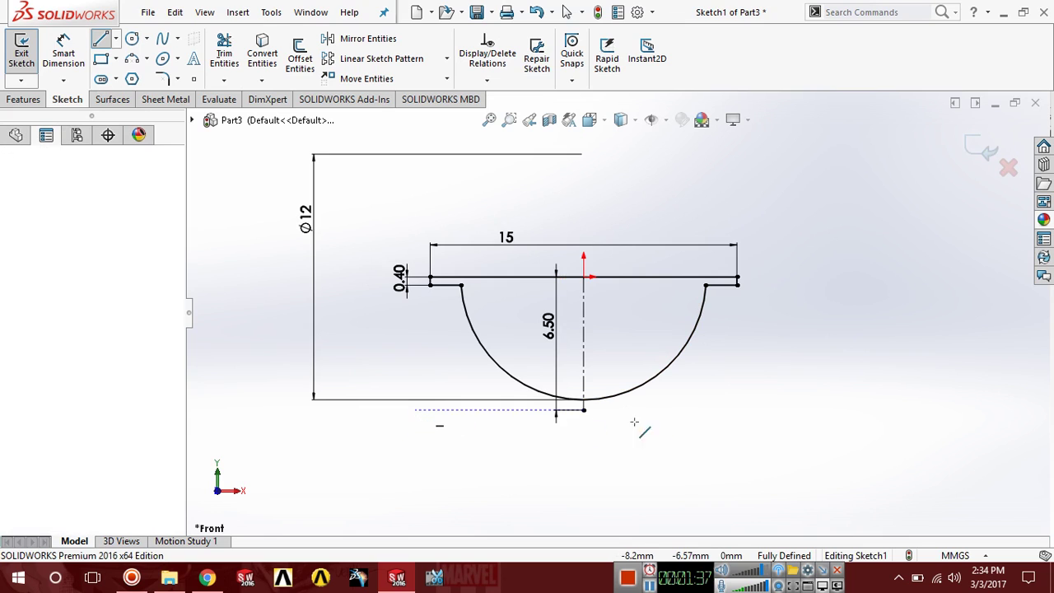
{"action": "left_click", "coordinate": [701, 409]}
{"action": "right_click", "coordinate": [698, 437]}
{"action": "left_click", "coordinate": [725, 362]}
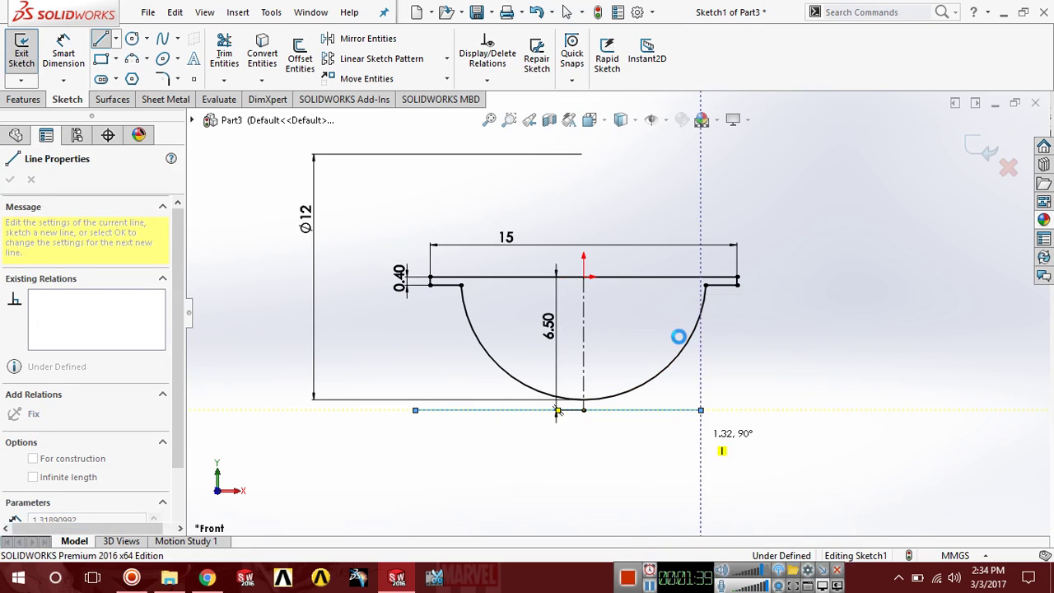
Dimension the lower horizontal line's length to 14 mm
{"action": "left_click", "coordinate": [63, 53]}
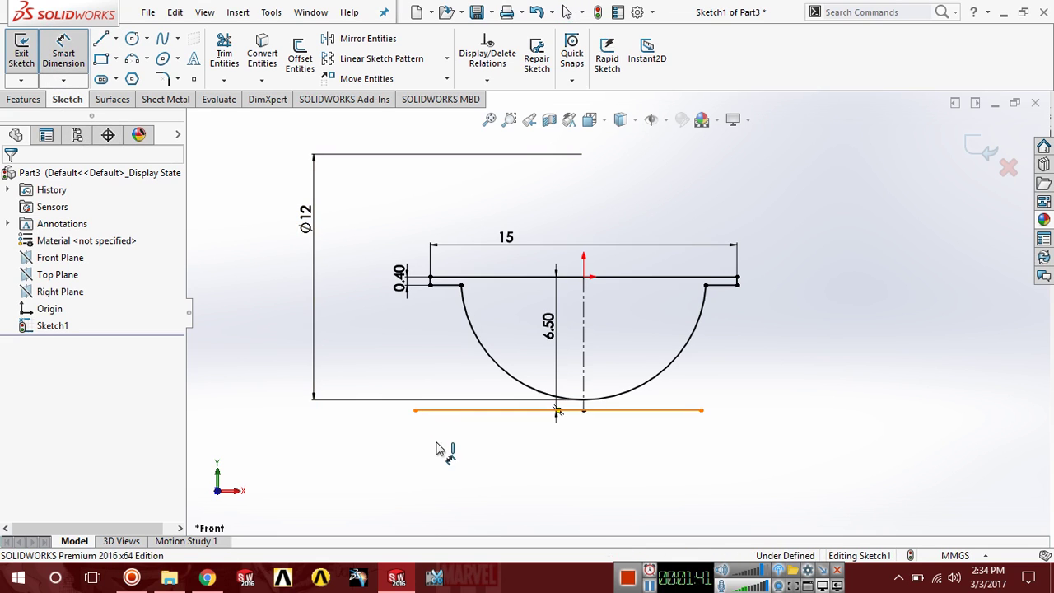
{"action": "left_click", "coordinate": [447, 410]}
{"action": "left_click", "coordinate": [440, 447]}
{"action": "type", "text": "1"}
{"action": "key", "text": "Escape"}
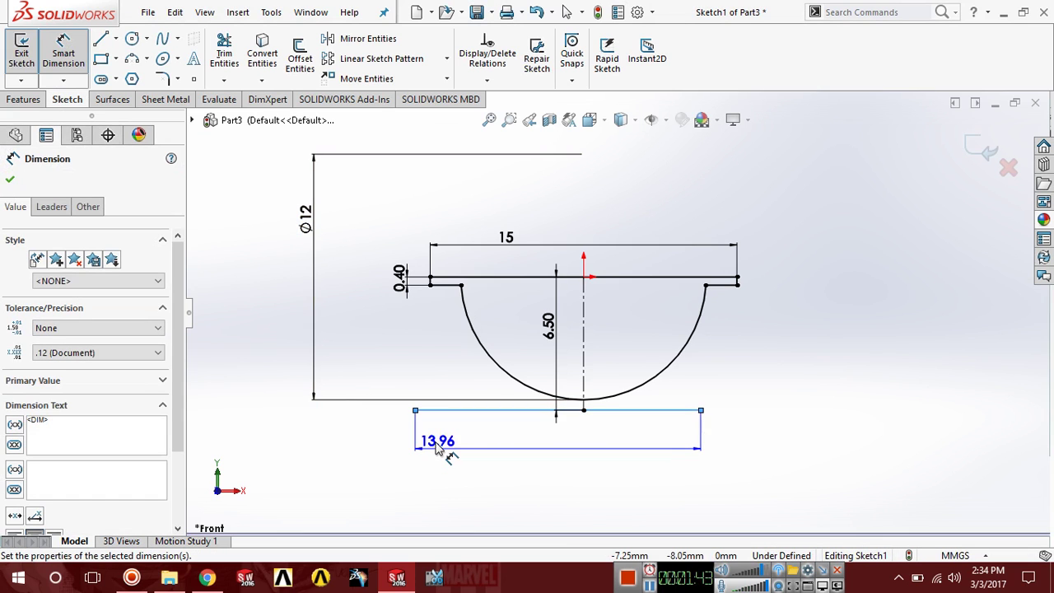
{"action": "key", "text": "Escape"}
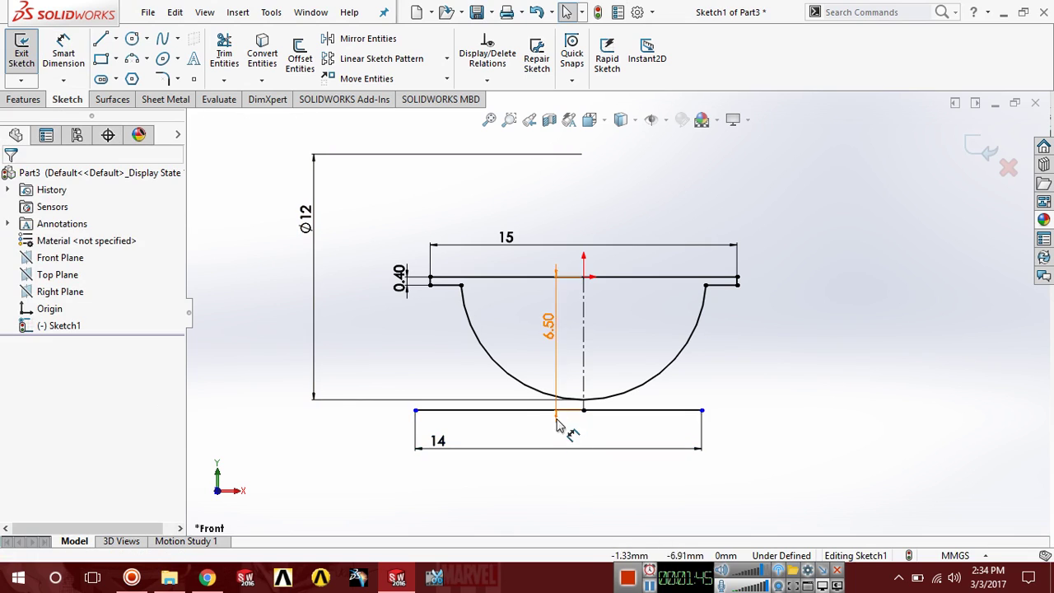
Add a Midpoint relation between the lower horizontal line and the centerline's lower endpoint
{"action": "left_click", "coordinate": [583, 410]}
{"action": "left_click", "coordinate": [542, 417], "text": "ctrl"}
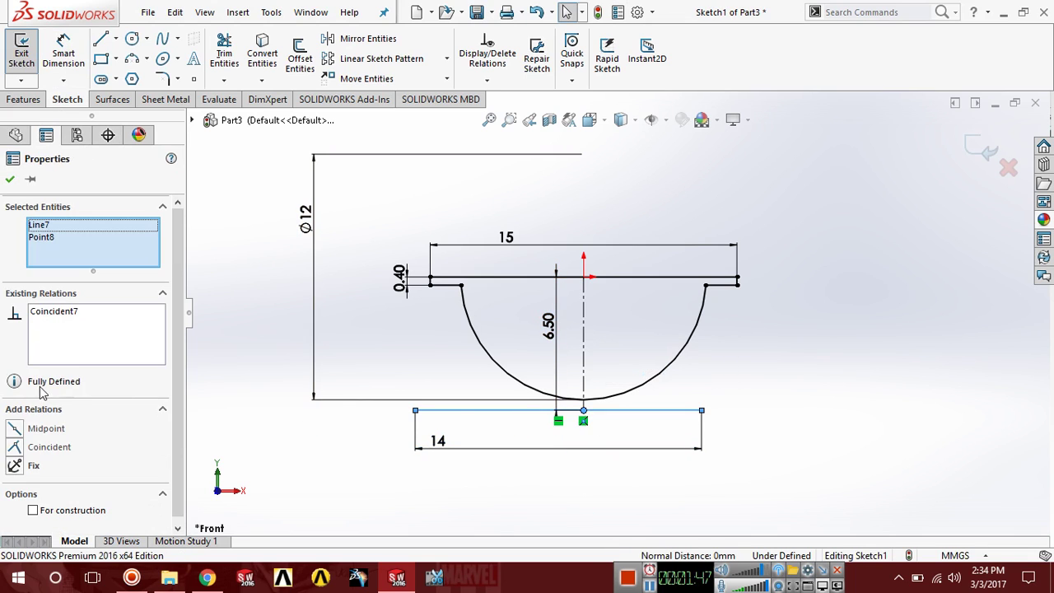
{"action": "left_click", "coordinate": [15, 429]}
{"action": "key", "text": "Escape"}
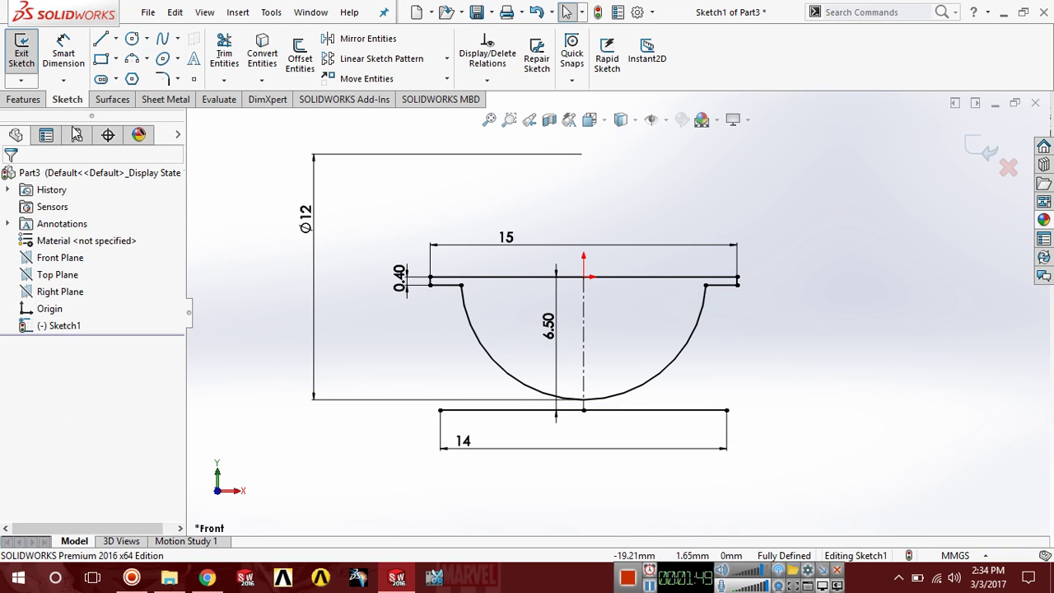
Draw three lines above the 14 mm base line to close a rectangle about 1.25 mm high
{"action": "left_click", "coordinate": [101, 40]}
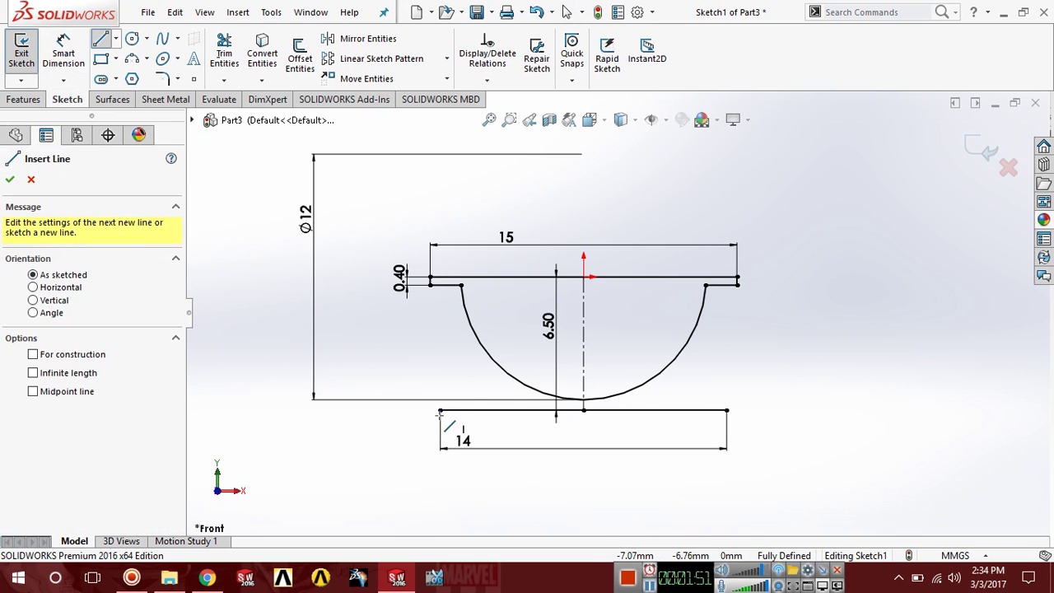
{"action": "left_click", "coordinate": [440, 411]}
{"action": "left_click", "coordinate": [440, 384]}
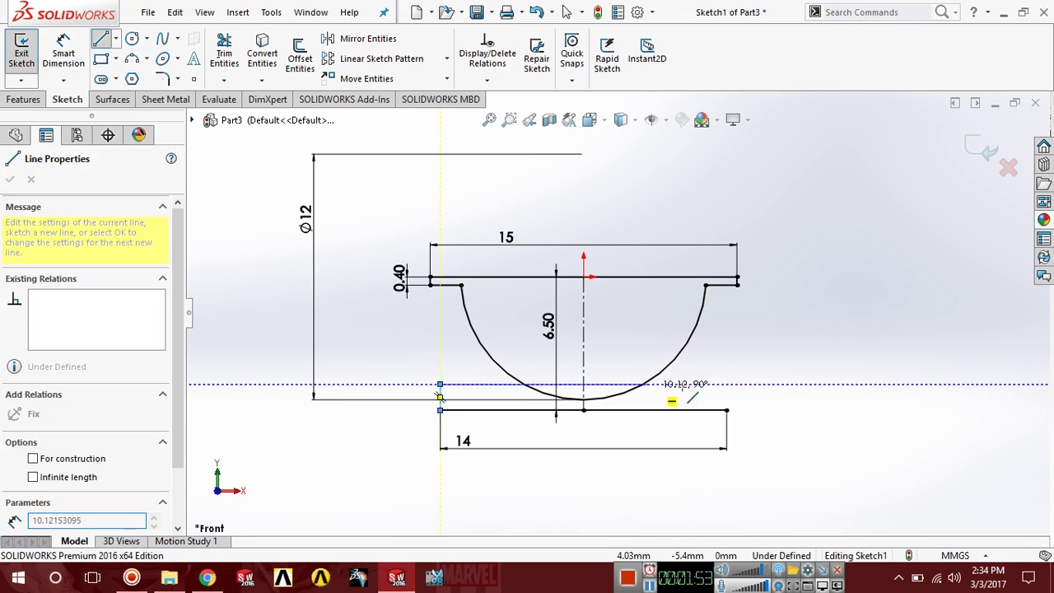
{"action": "left_click", "coordinate": [727, 384]}
{"action": "left_click", "coordinate": [727, 410]}
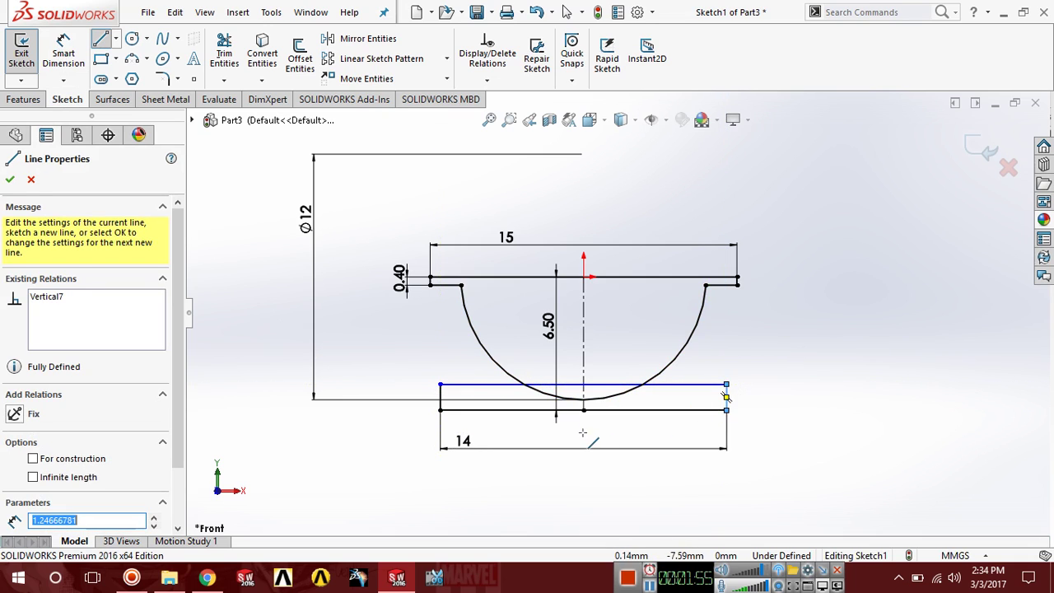
{"action": "key", "text": "Escape"}
Dimension the base rectangle's left side to 1.5 mm
{"action": "left_click", "coordinate": [63, 54]}
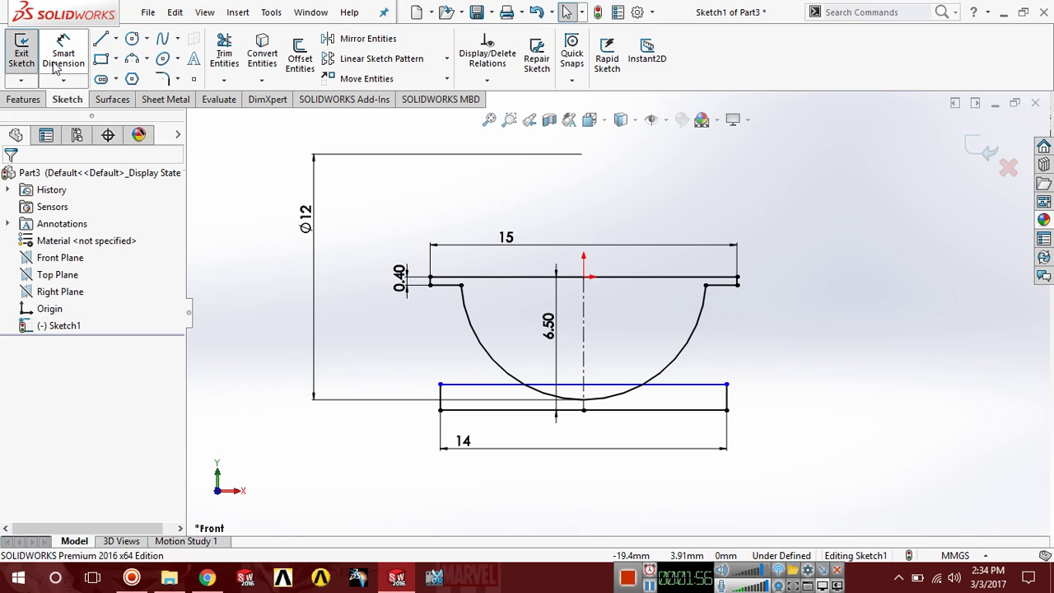
{"action": "left_click", "coordinate": [440, 395]}
{"action": "left_click", "coordinate": [421, 397]}
{"action": "type", "text": "1.5"}
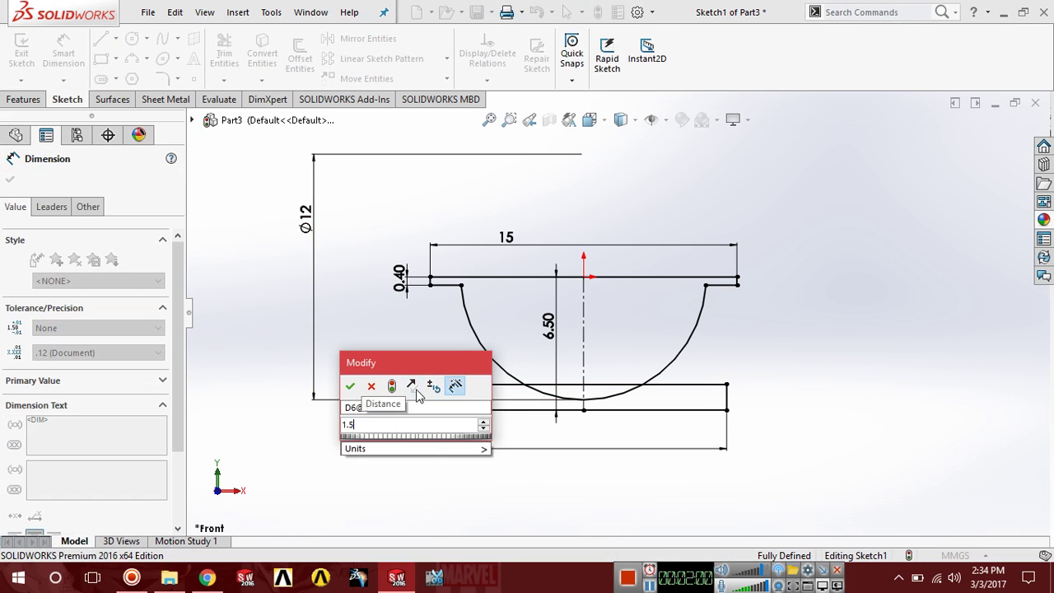
{"action": "key", "text": "Return"}
{"action": "key", "text": "Escape"}
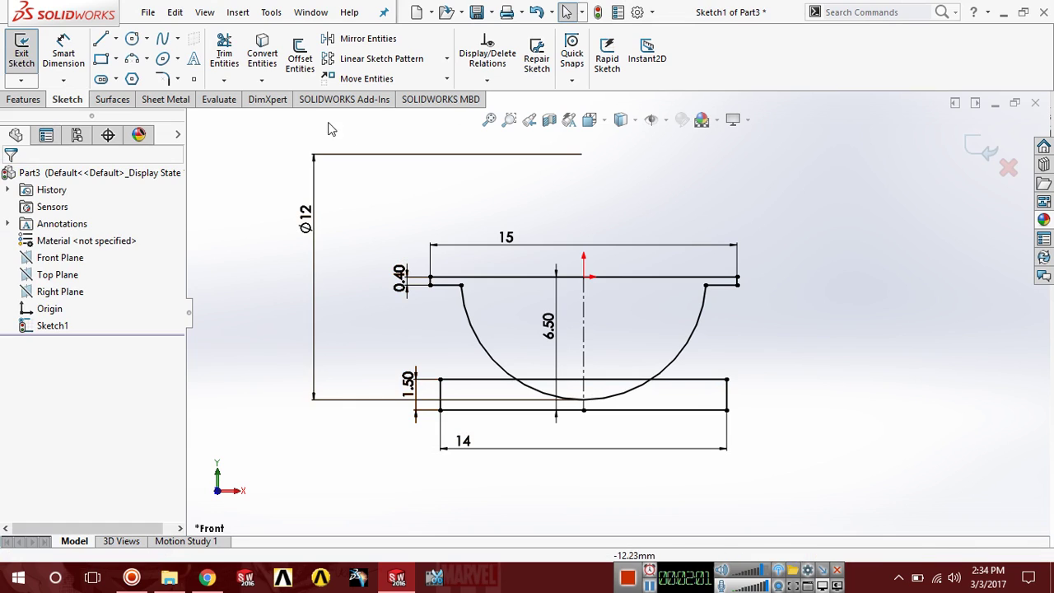
Trim away the arc's bottom inside the base rectangle and the part of the rectangle's top edge between the arc sides
{"action": "left_click", "coordinate": [225, 53]}
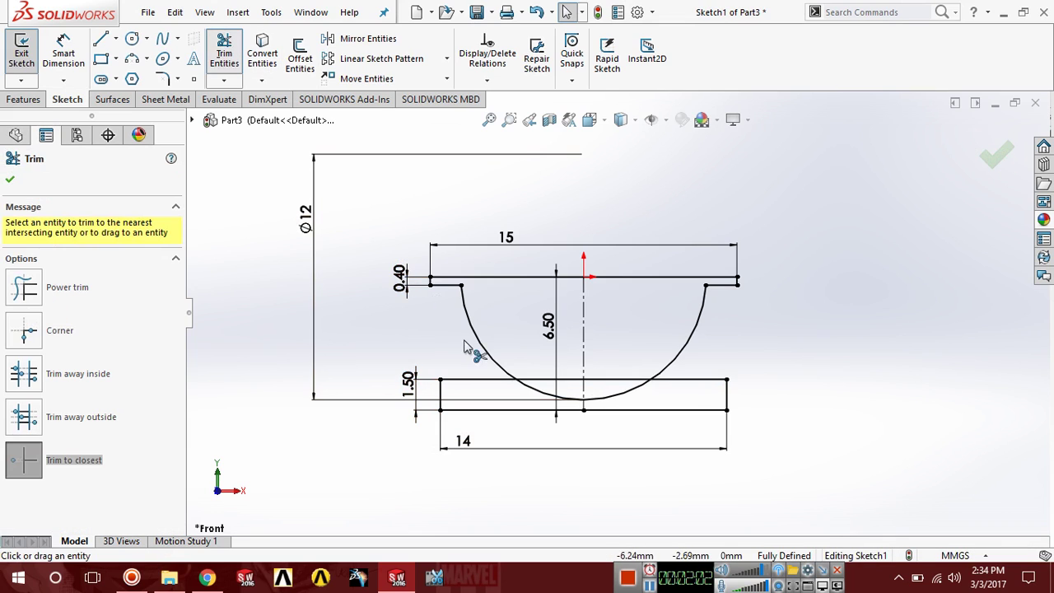
{"action": "left_click", "coordinate": [552, 397]}
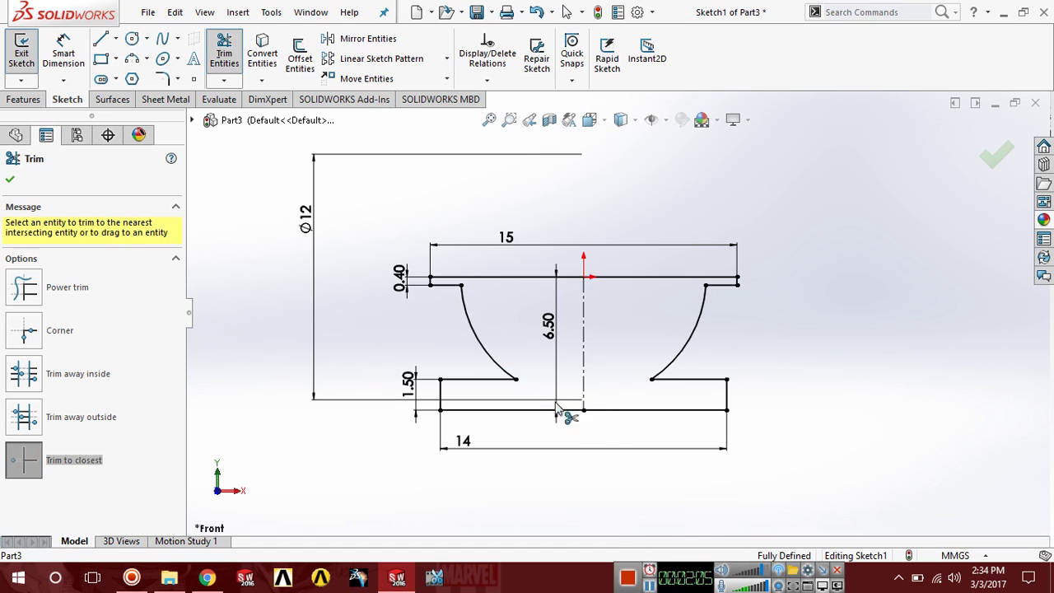
{"action": "left_click", "coordinate": [997, 156]}
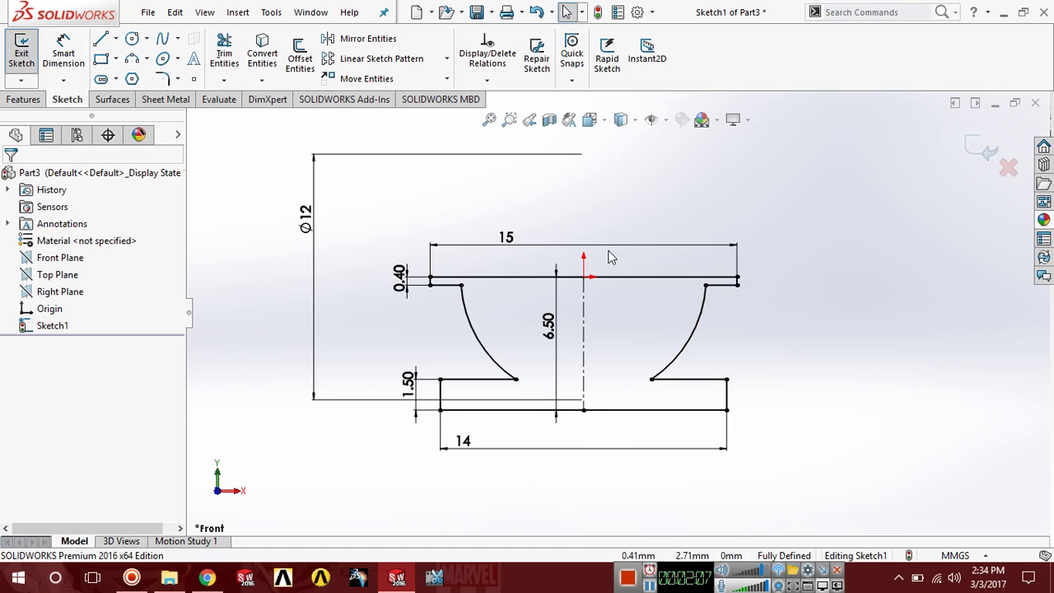
Finish the sketch and extrude the profile as a boss, Mid Plane, with a depth of 8 mm
{"action": "mouse_move", "coordinate": [712, 350]}
{"action": "middle_mouse_down"}
{"action": "mouse_move", "coordinate": [697, 351]}
{"action": "mouse_move", "coordinate": [714, 360]}
{"action": "middle_mouse_up"}
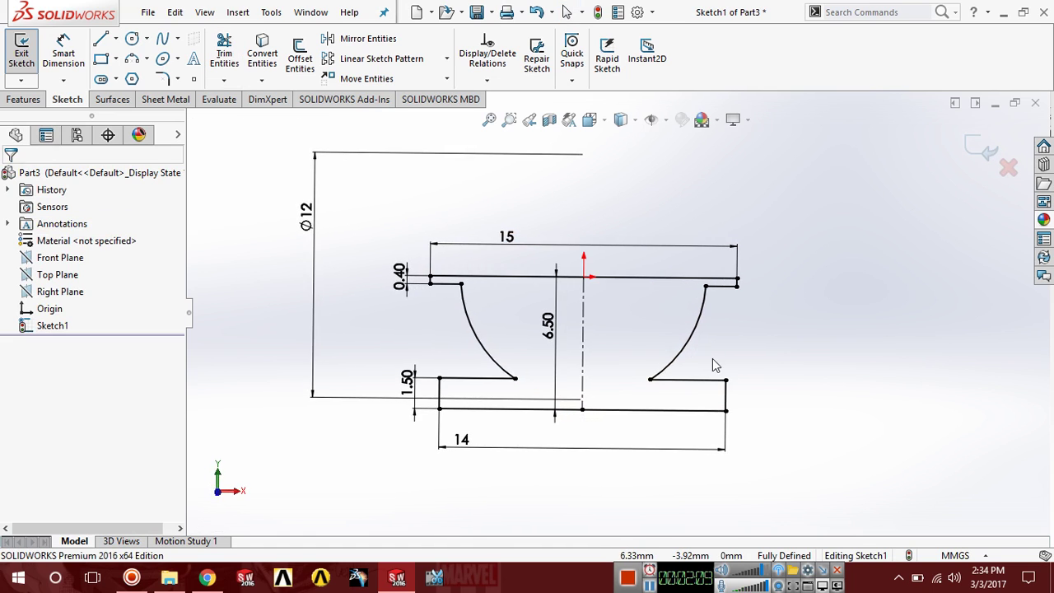
{"action": "left_click", "coordinate": [976, 162]}
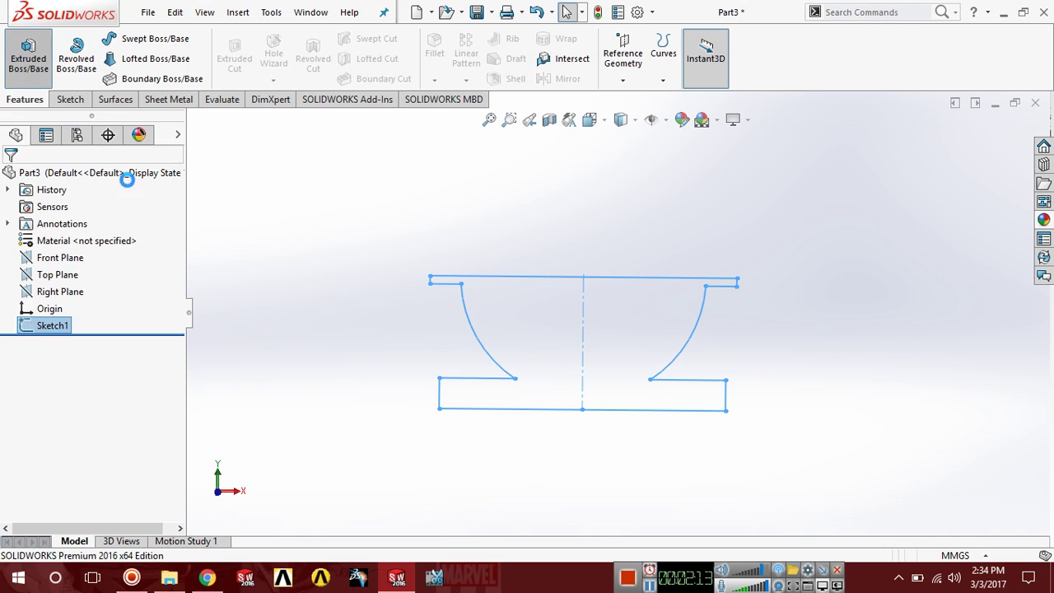
{"action": "left_click", "coordinate": [74, 273]}
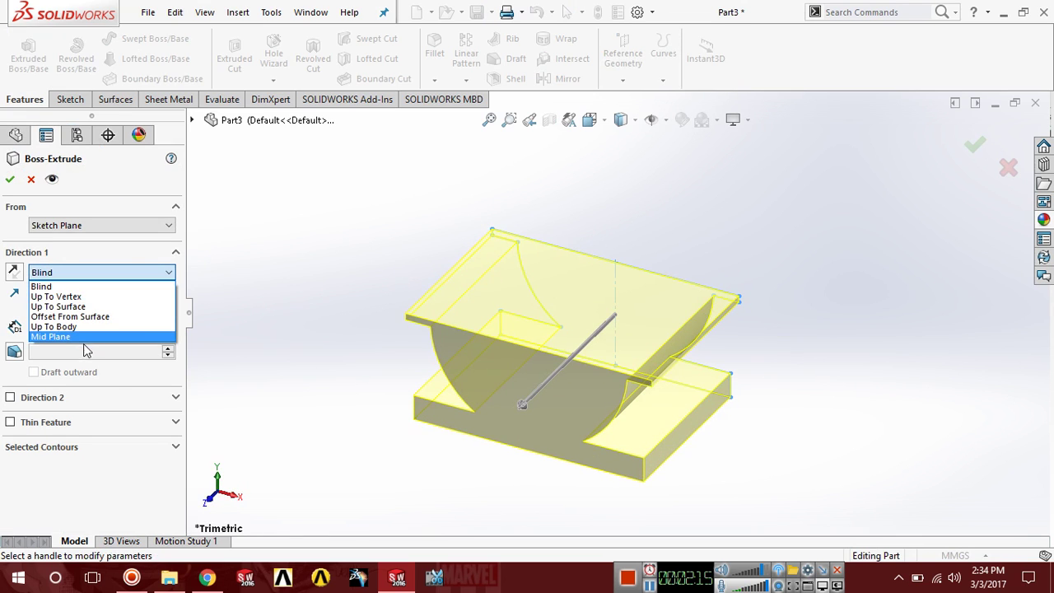
{"action": "left_click", "coordinate": [84, 338]}
{"action": "type", "text": "8"}
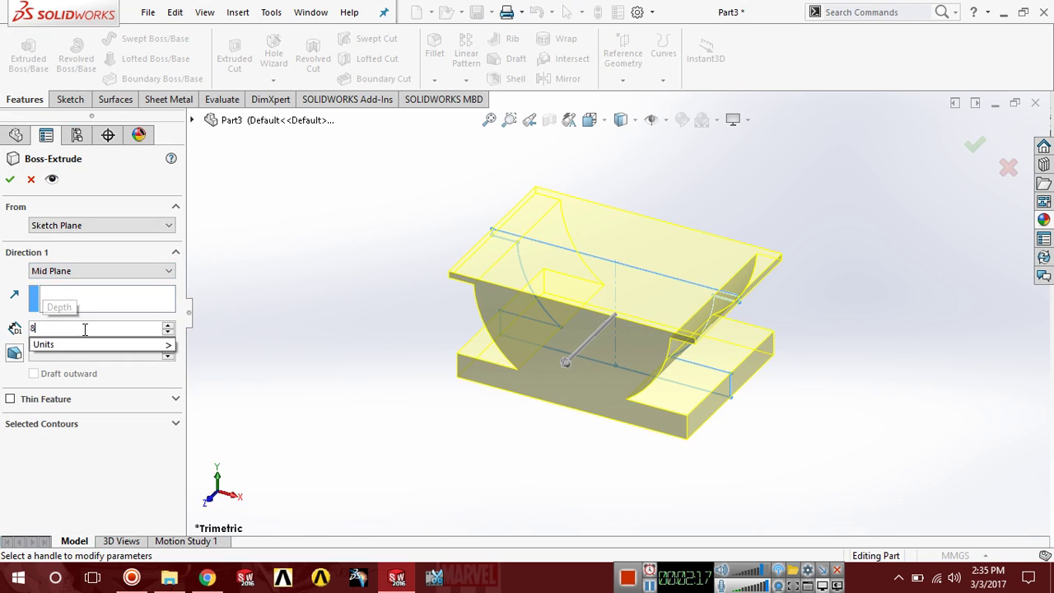
{"action": "key", "text": "Return"}
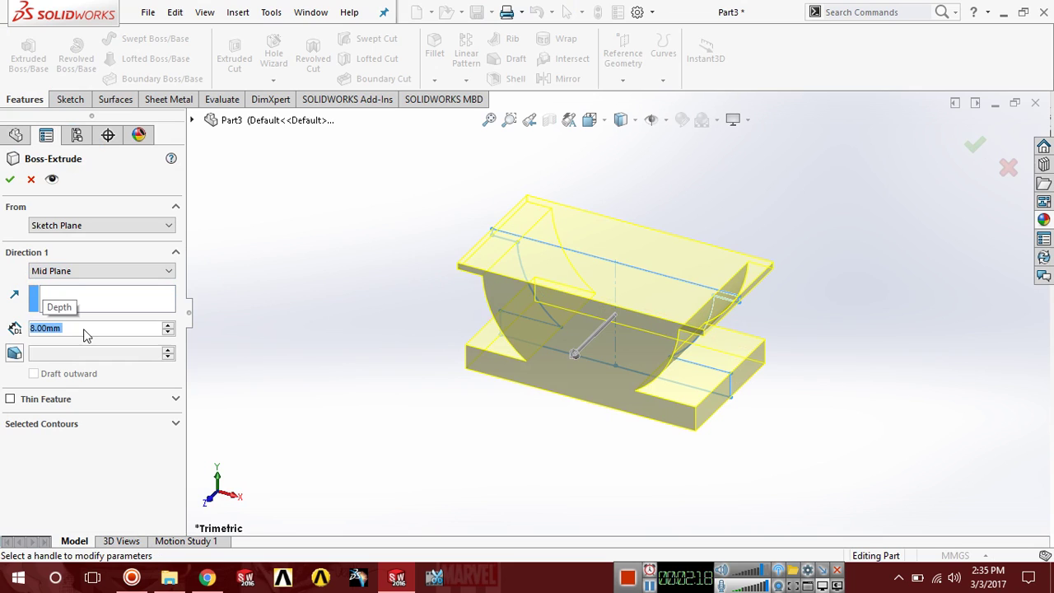
{"action": "left_click", "coordinate": [11, 180]}
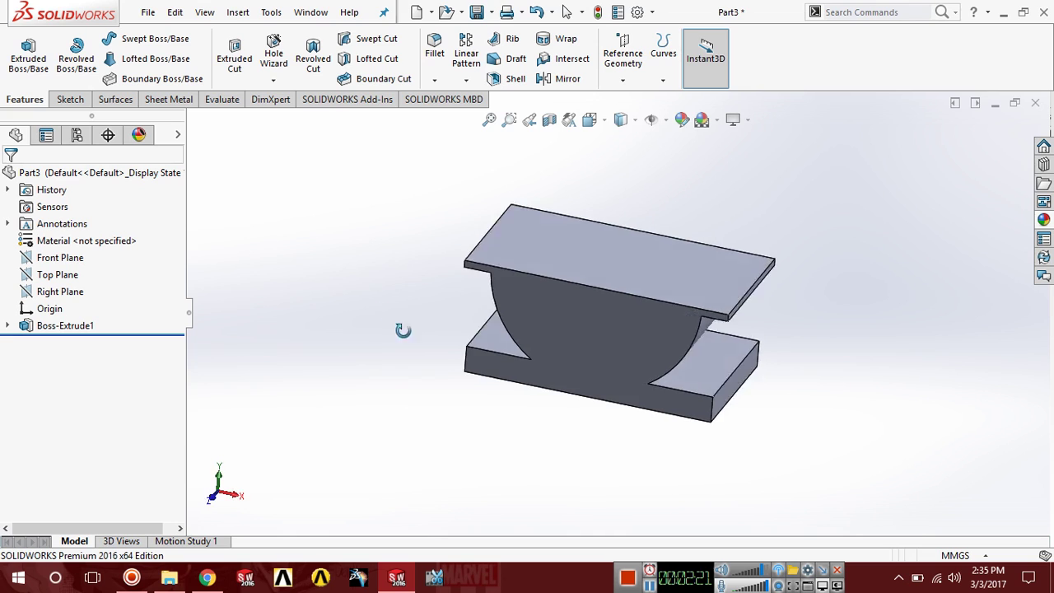
Start a sketch on the front face of the extruded body and draw a circle centered on the origin, inside the half-round contour
{"action": "middle_click_drag", "start_coordinate": [403, 330], "coordinate": [453, 353]}
{"action": "left_click", "coordinate": [595, 341]}
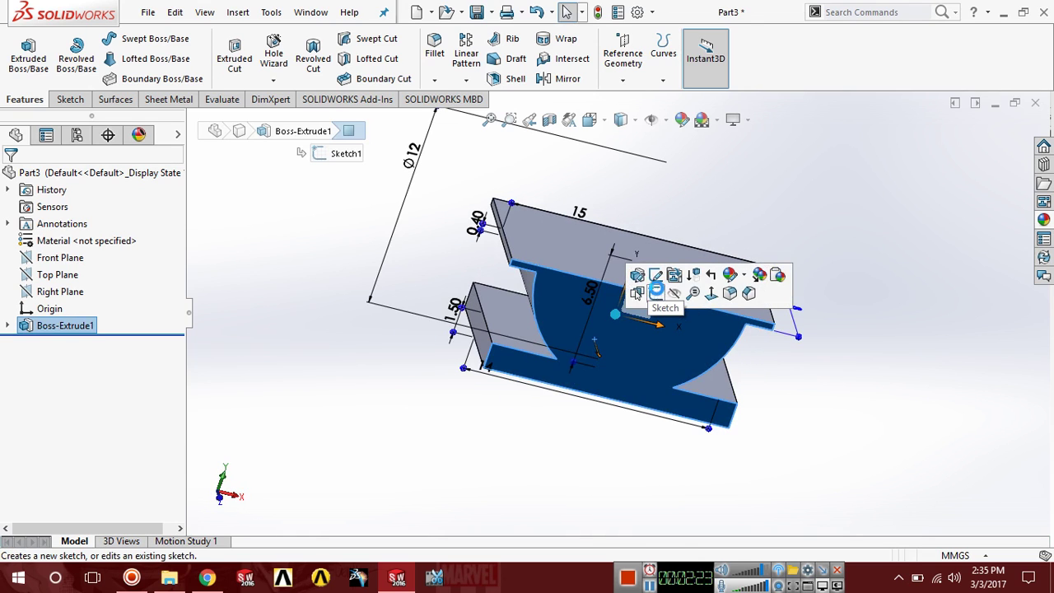
{"action": "left_click", "coordinate": [657, 292]}
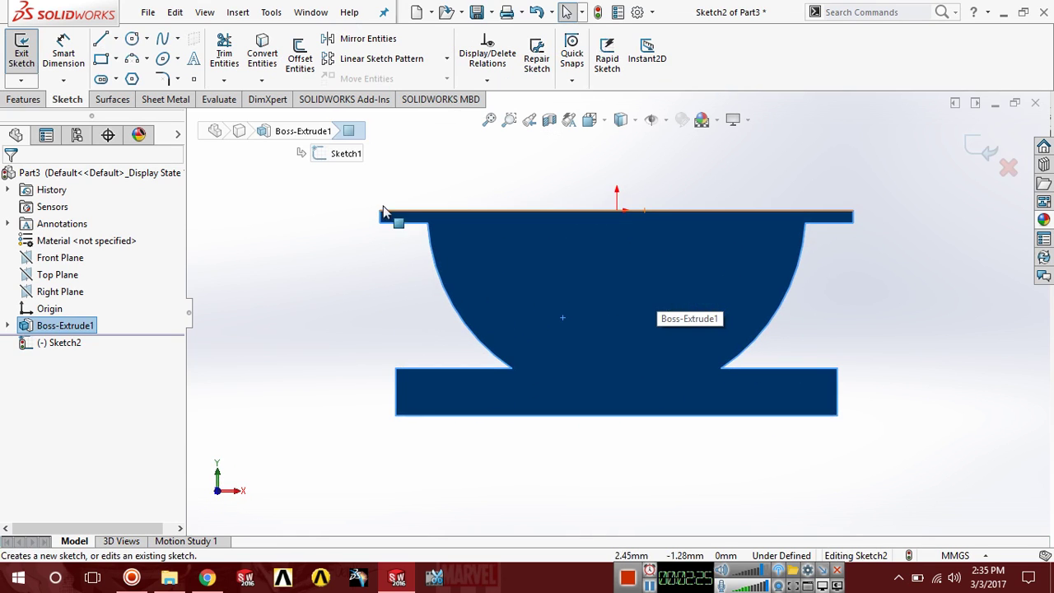
{"action": "left_click", "coordinate": [132, 39]}
{"action": "left_click", "coordinate": [617, 211]}
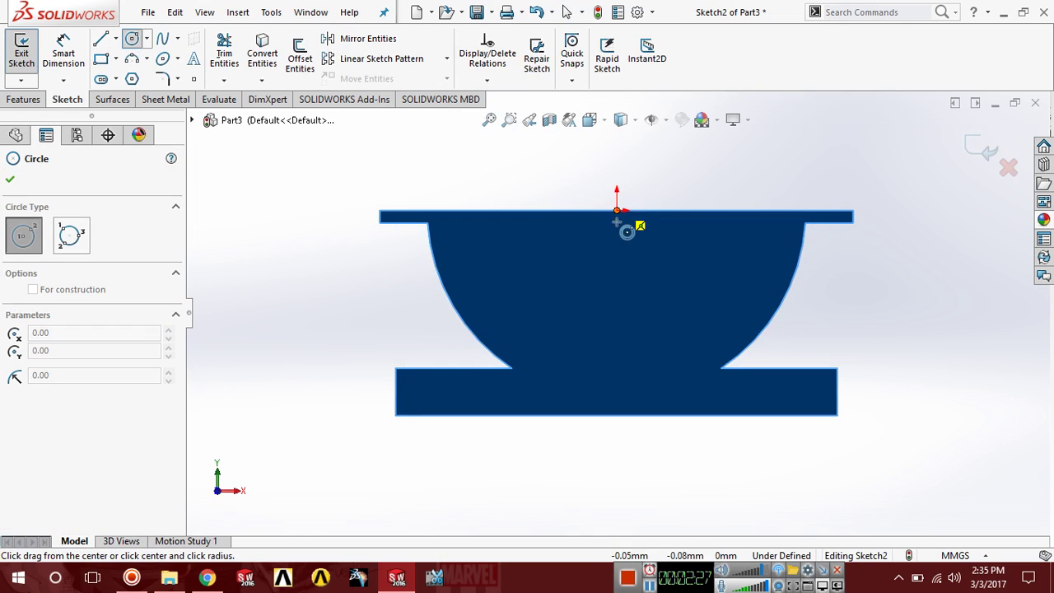
{"action": "left_click", "coordinate": [673, 344]}
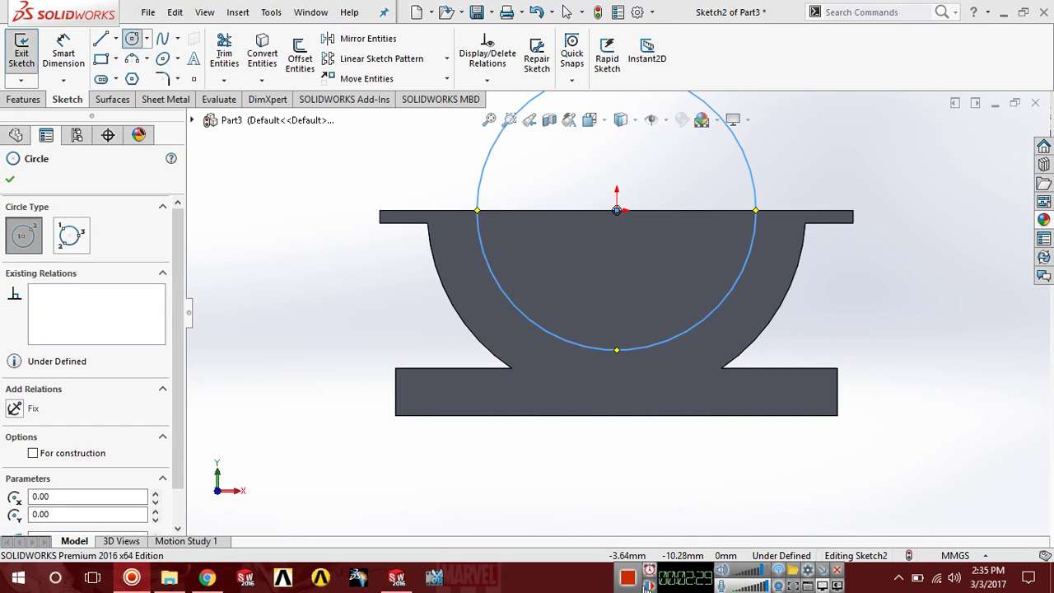
Dimension the diameter of the circle on the front face to 9.75 mm, entered as 4.875*2
{"action": "left_click", "coordinate": [66, 58]}
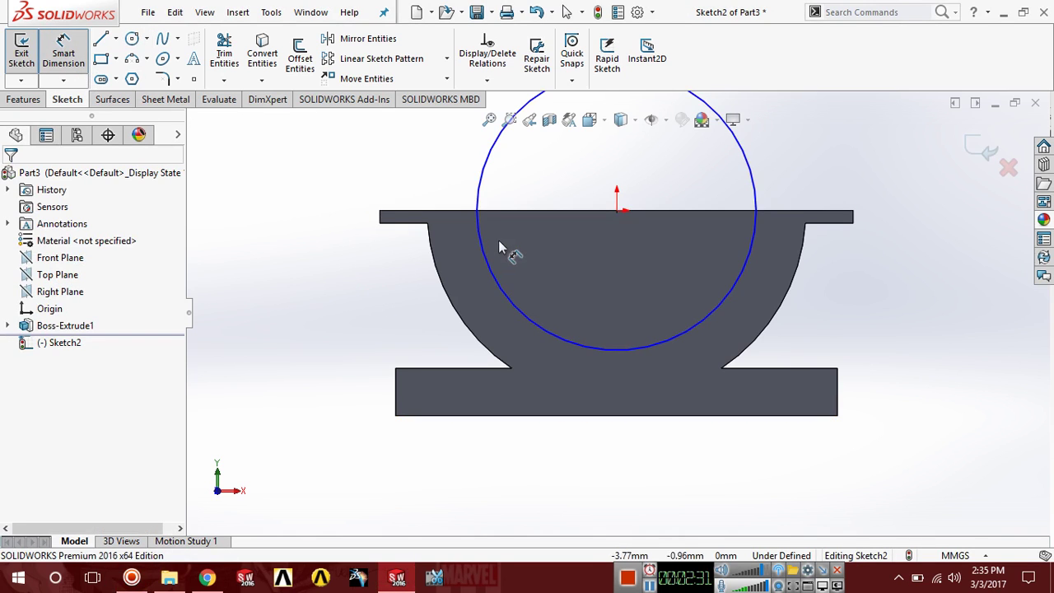
{"action": "left_click", "coordinate": [481, 198]}
{"action": "left_click", "coordinate": [276, 195]}
{"action": "type", "text": "4."}
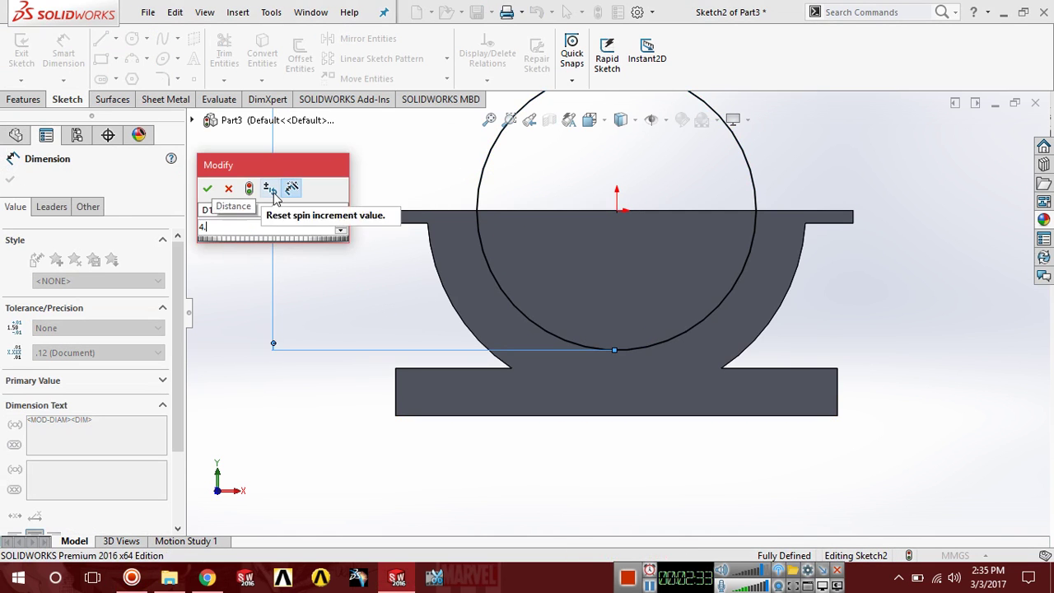
{"action": "type", "text": "875*2"}
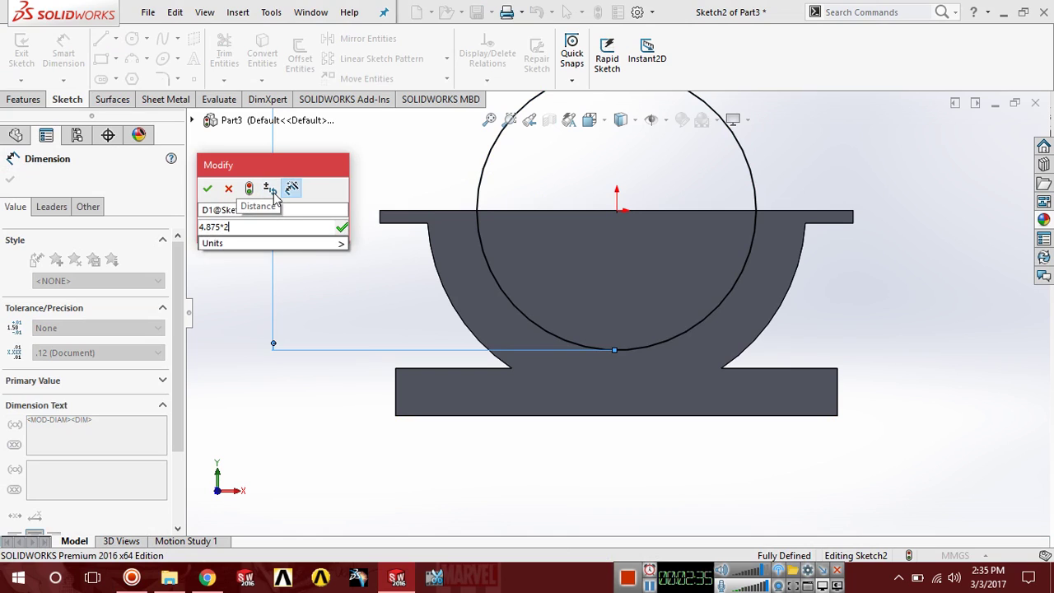
{"action": "key", "text": "Return"}
{"action": "left_click", "coordinate": [210, 192]}
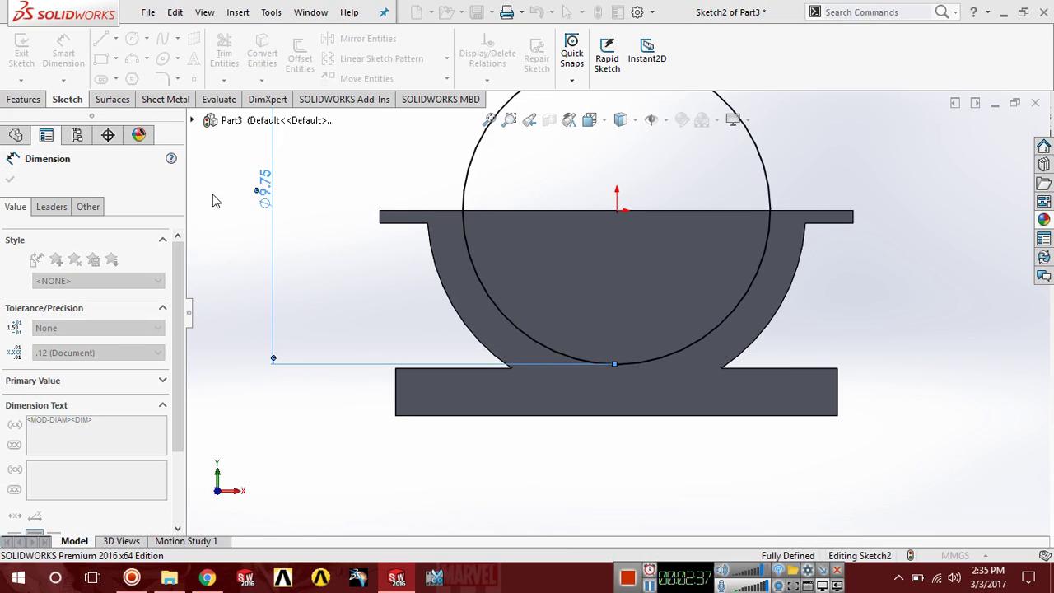
{"action": "middle_click_drag", "start_coordinate": [871, 242], "coordinate": [864, 283]}
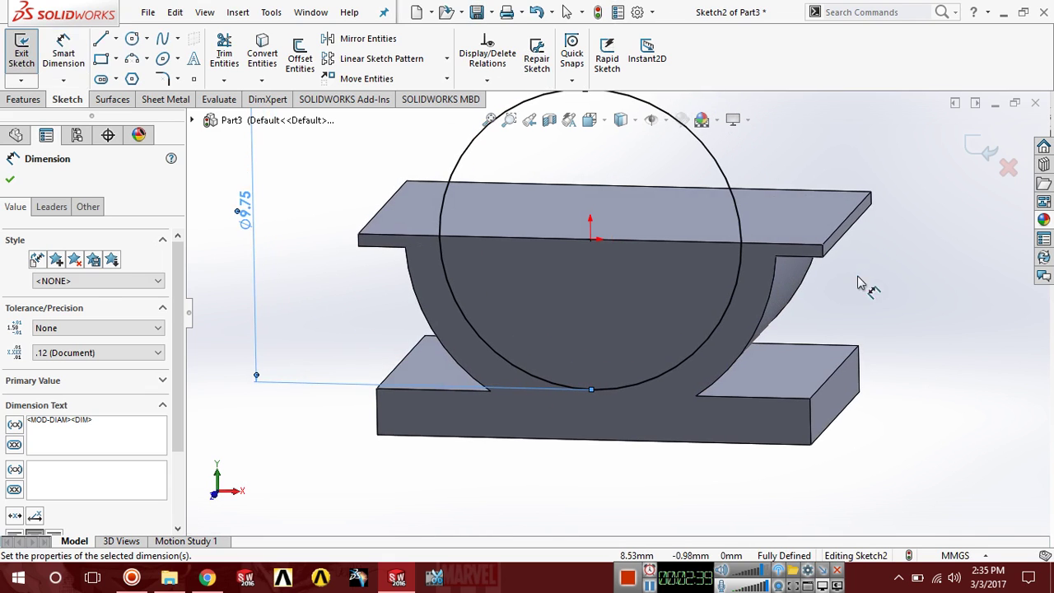
{"action": "left_click", "coordinate": [10, 180]}
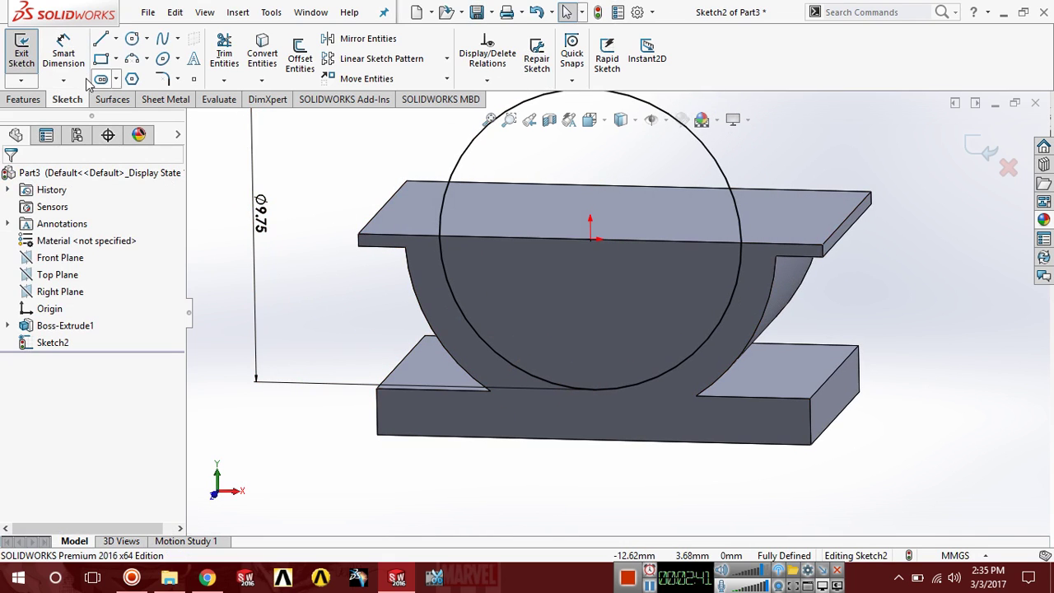
Cut-extrude the circle into the half-round body with a Blind depth of 7.75 mm
{"action": "left_click", "coordinate": [25, 100]}
{"action": "left_click", "coordinate": [238, 57]}
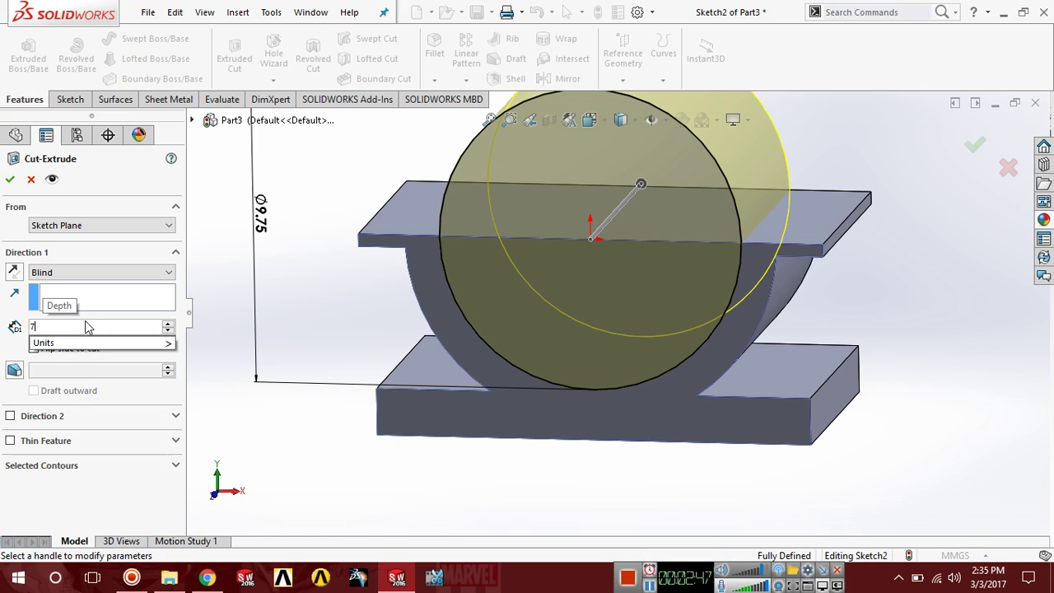
{"action": "type", "text": "7.75"}
{"action": "key", "text": "Return"}
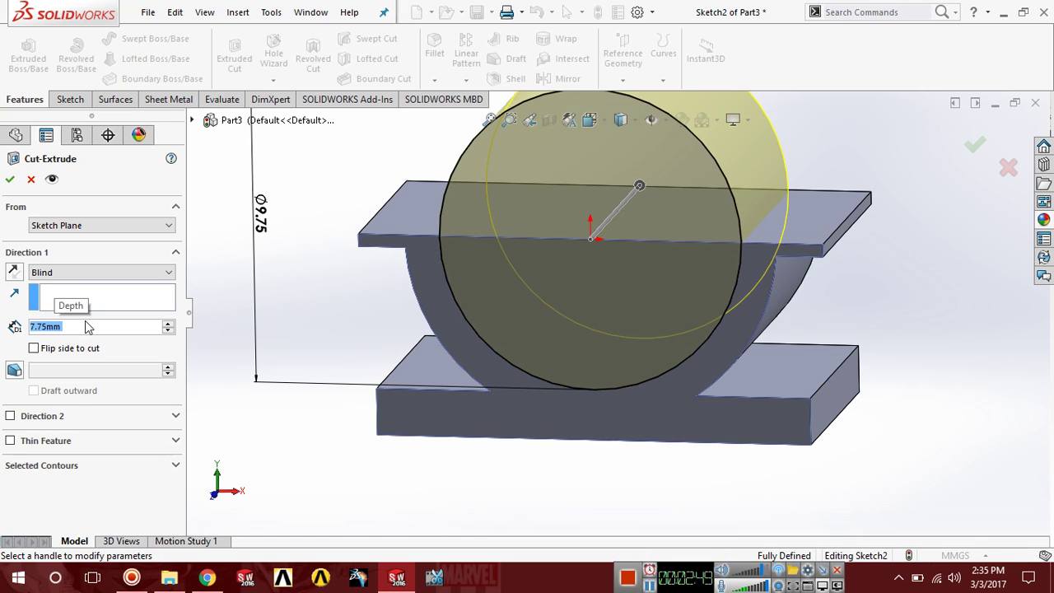
{"action": "left_click", "coordinate": [11, 181]}
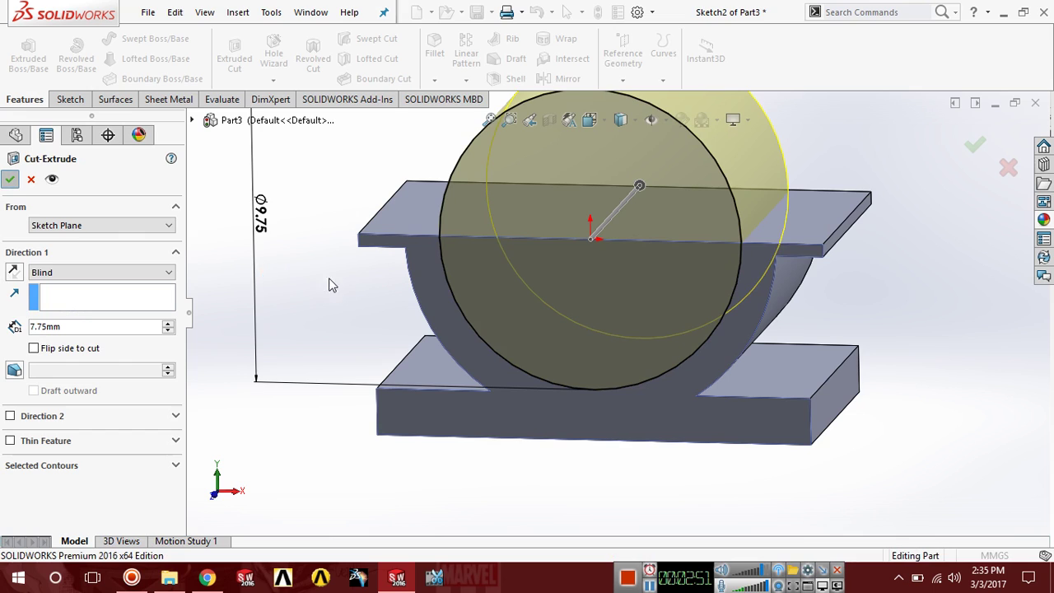
{"action": "middle_click_drag", "start_coordinate": [349, 301], "coordinate": [659, 280]}
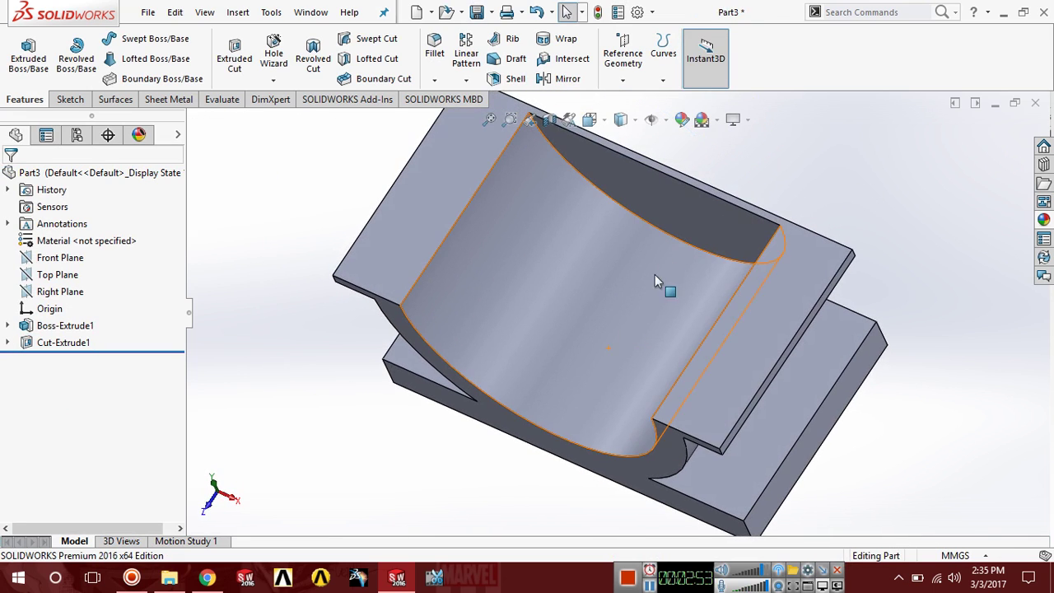
{"action": "middle_click_drag", "start_coordinate": [701, 235], "coordinate": [659, 234]}
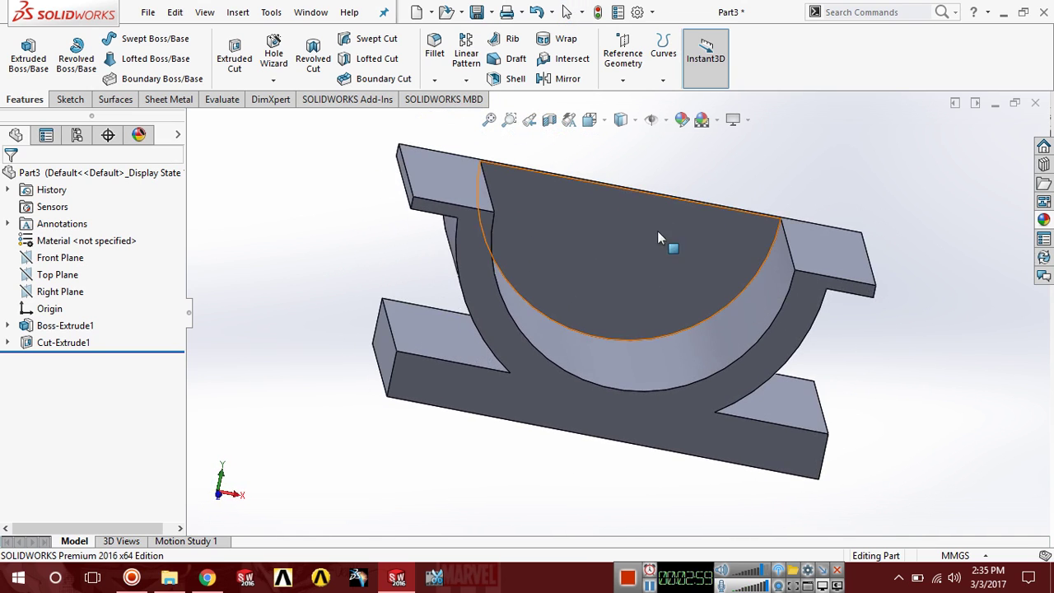
{"action": "left_click", "coordinate": [77, 276]}
{"action": "left_click", "coordinate": [93, 258]}
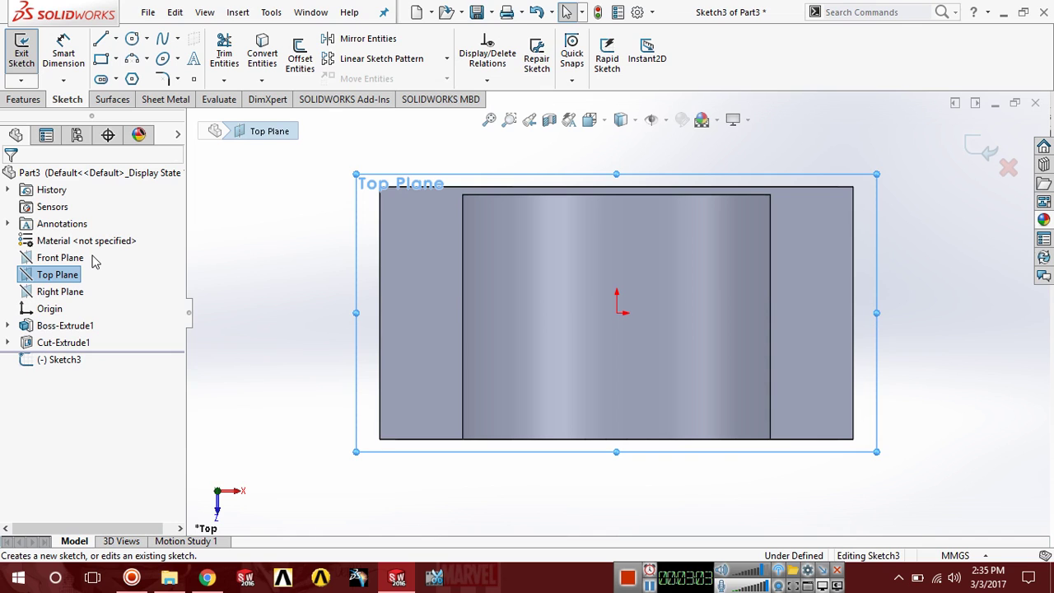
{"action": "left_click", "coordinate": [980, 149]}
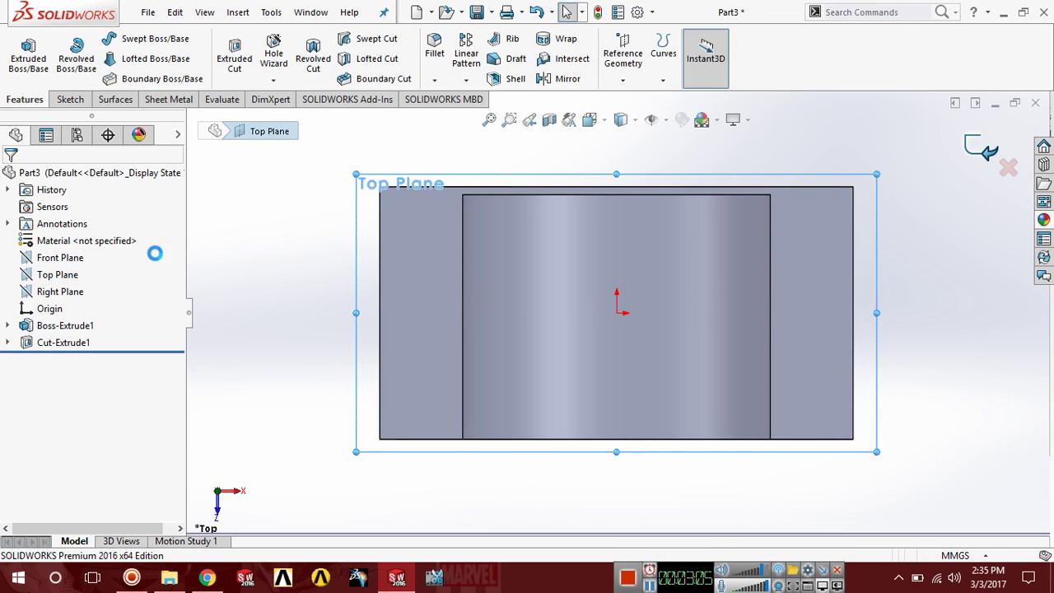
Start a sketch on the Front Plane and draw a circle about 9.5 mm in diameter centered on the origin
{"action": "left_click", "coordinate": [57, 258]}
{"action": "left_click", "coordinate": [67, 234]}
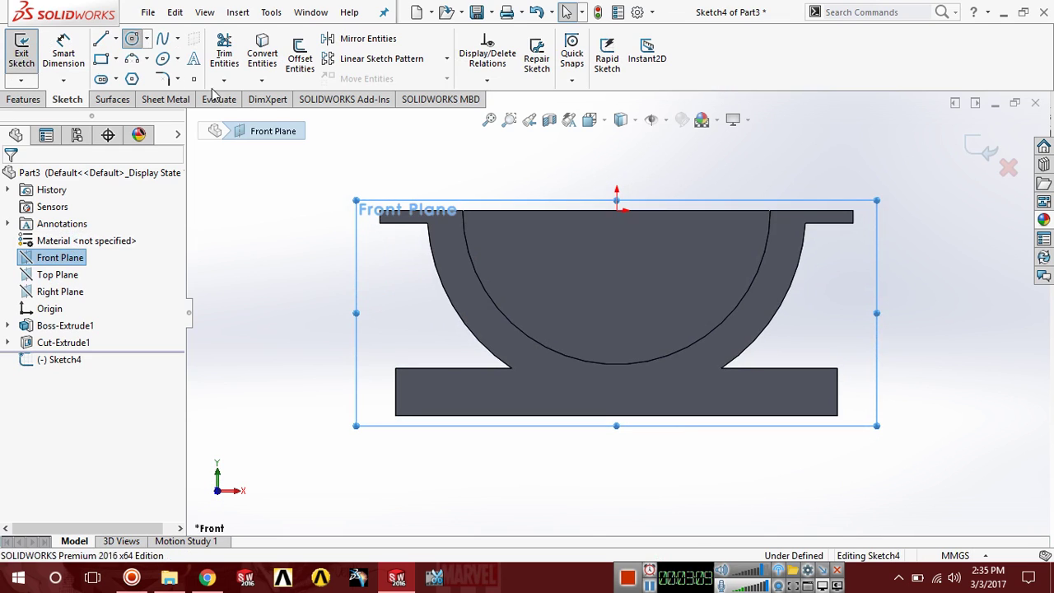
{"action": "left_click", "coordinate": [132, 39]}
{"action": "left_click", "coordinate": [617, 210]}
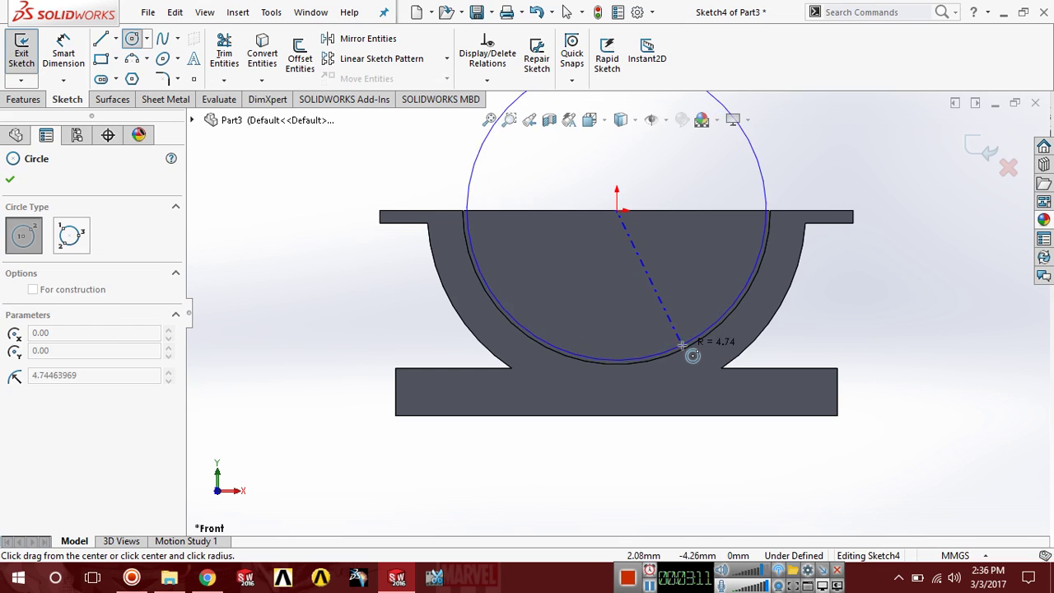
{"action": "left_click", "coordinate": [617, 360]}
Dimension the Front Plane circle's diameter to 11.5 mm and finish the sketch
{"action": "left_click", "coordinate": [63, 53]}
{"action": "left_click", "coordinate": [474, 200]}
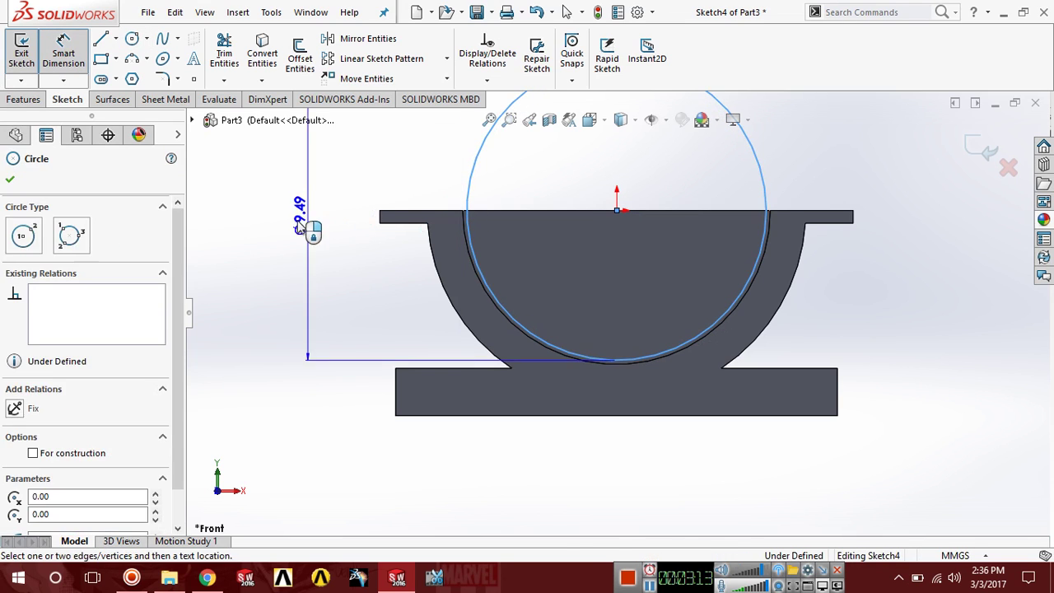
{"action": "left_click", "coordinate": [298, 247]}
{"action": "type", "text": "9.49"}
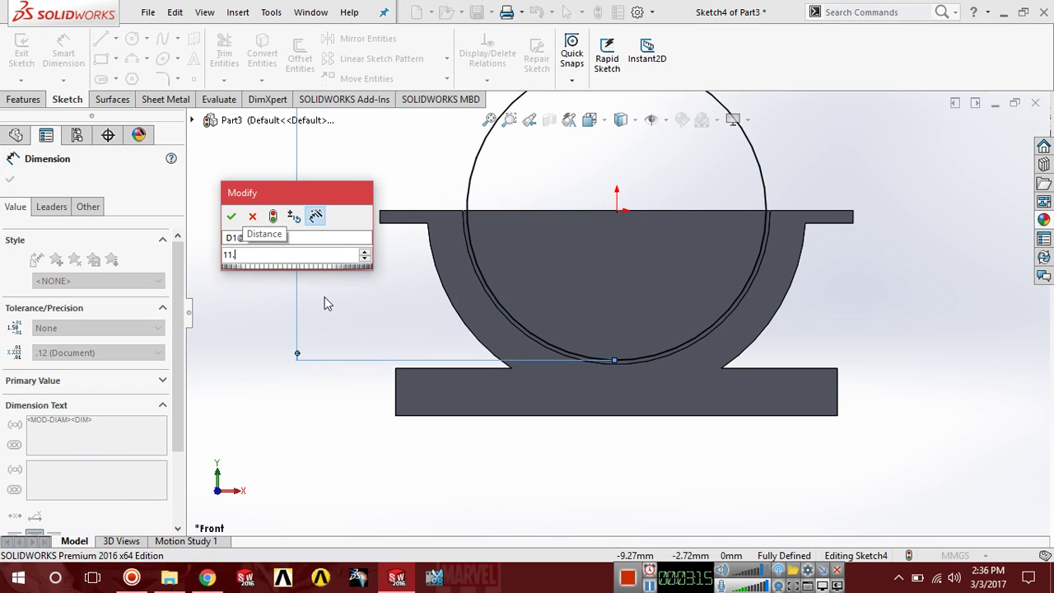
{"action": "key", "text": "Return"}
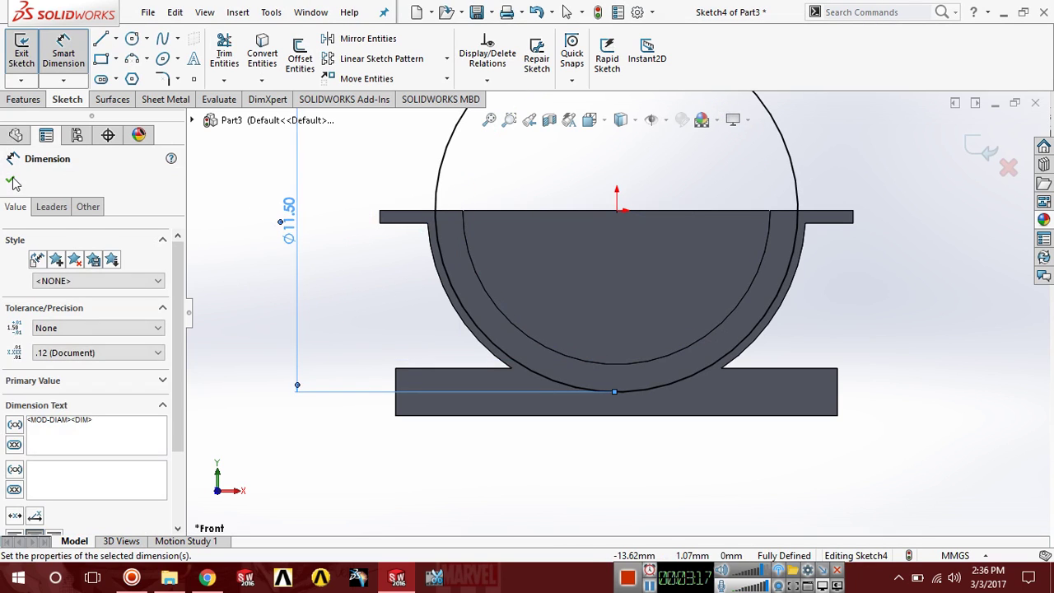
{"action": "left_click", "coordinate": [11, 183]}
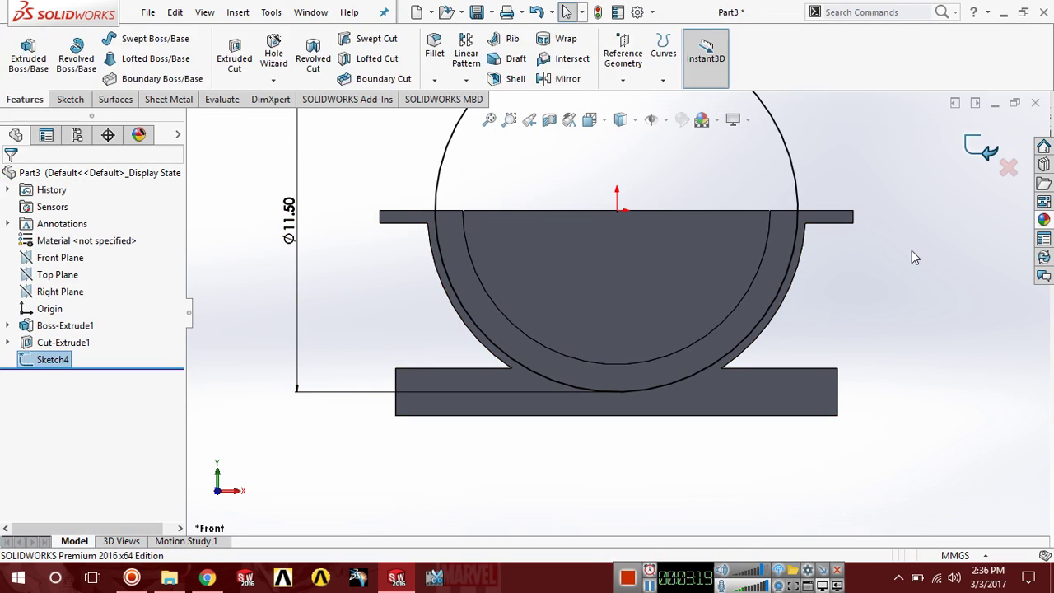
{"action": "key", "text": "ctrl+b"}
Cut-extrude the 11.5 mm circle with the Mid Plane end condition and a depth of 7.75 mm
{"action": "middle_click_drag", "start_coordinate": [832, 273], "coordinate": [763, 239]}
{"action": "left_click", "coordinate": [236, 58]}
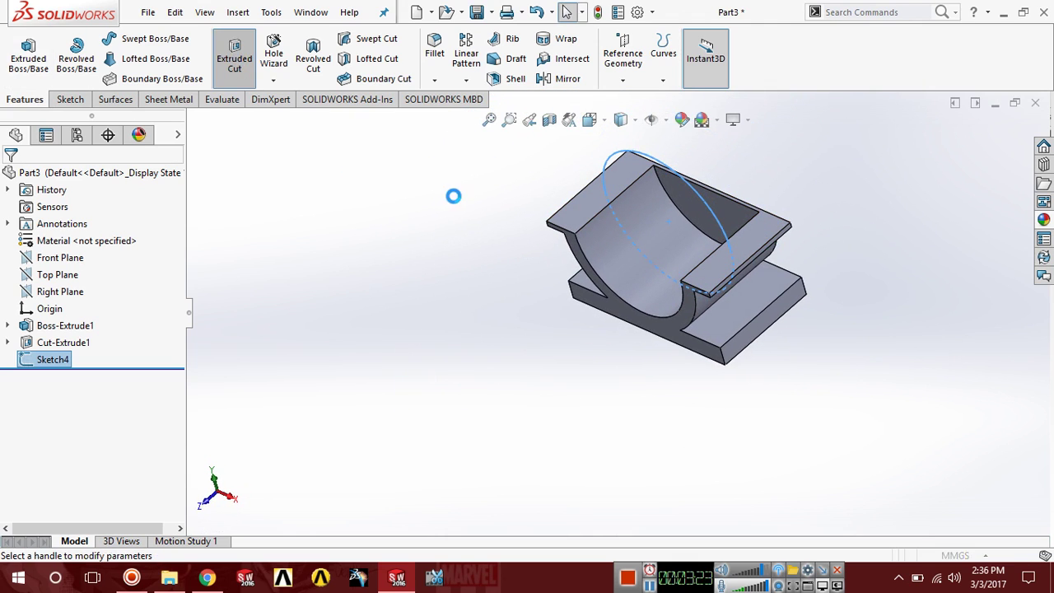
{"action": "left_click", "coordinate": [41, 273]}
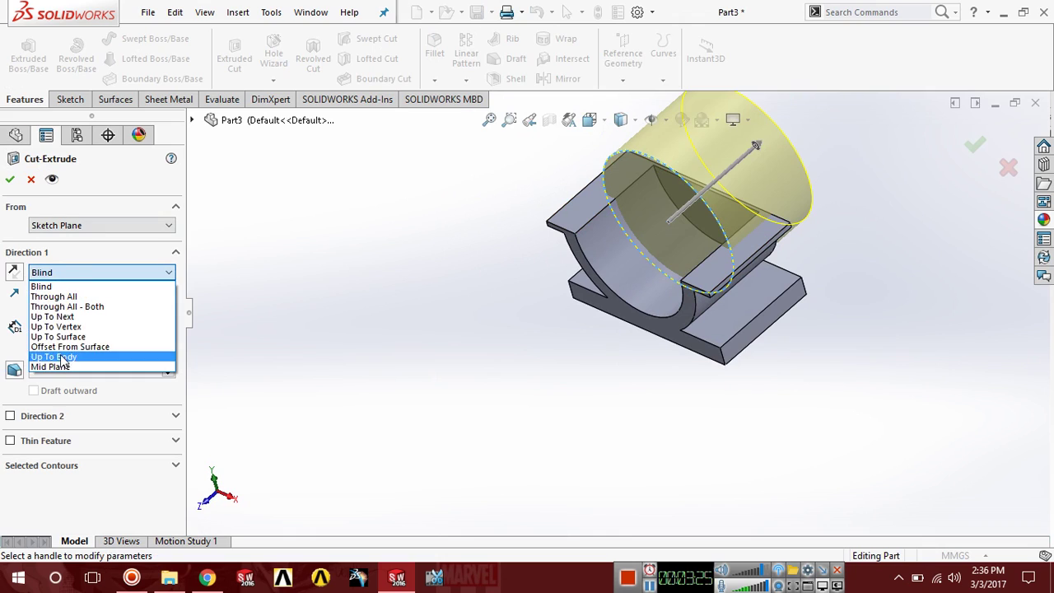
{"action": "left_click", "coordinate": [62, 367]}
{"action": "type", "text": "11.50"}
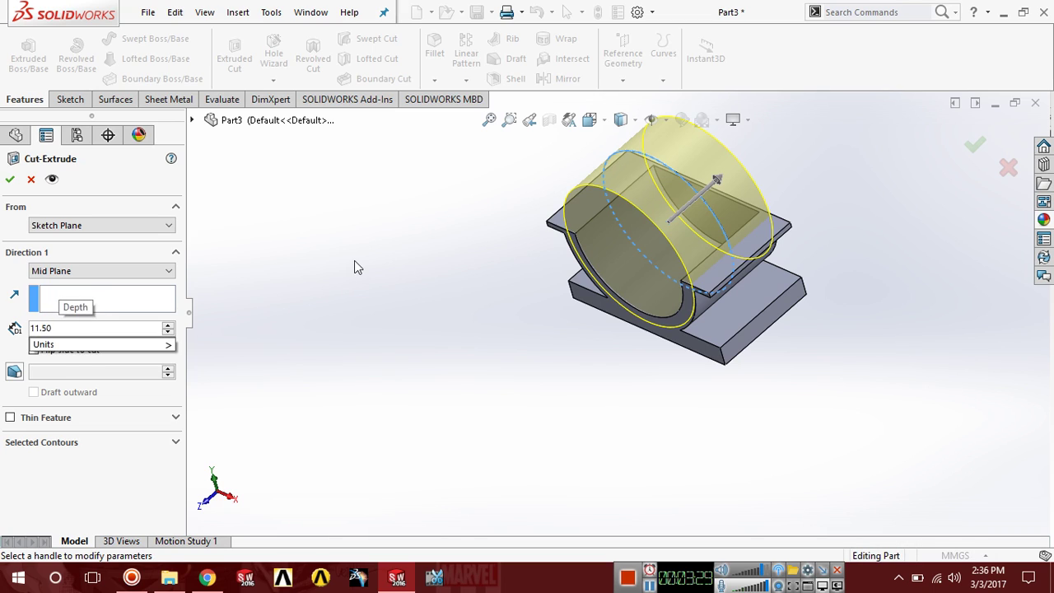
{"action": "key", "text": "Return"}
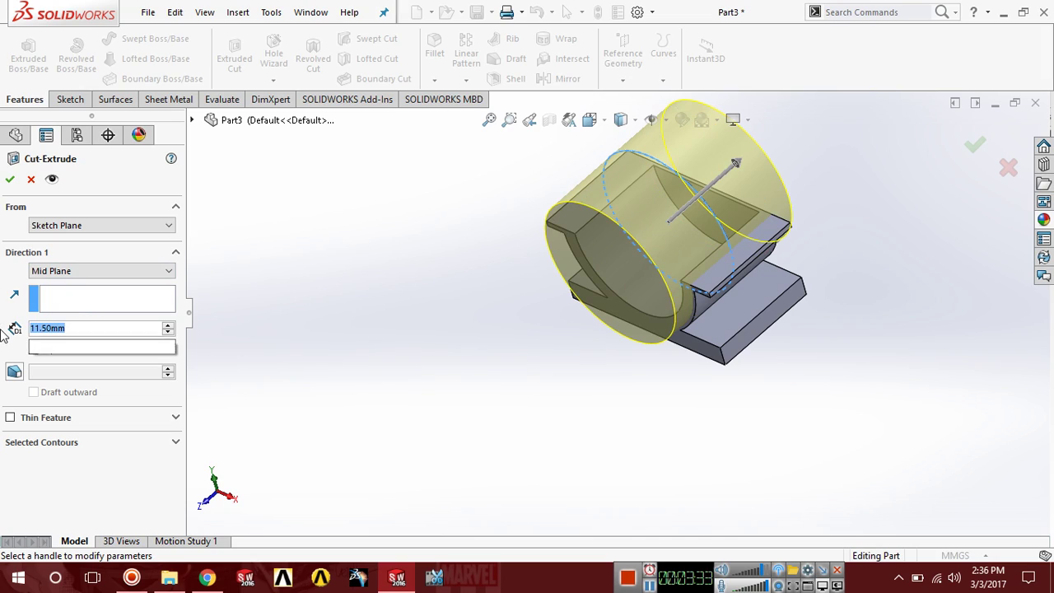
{"action": "type", "text": "7."}
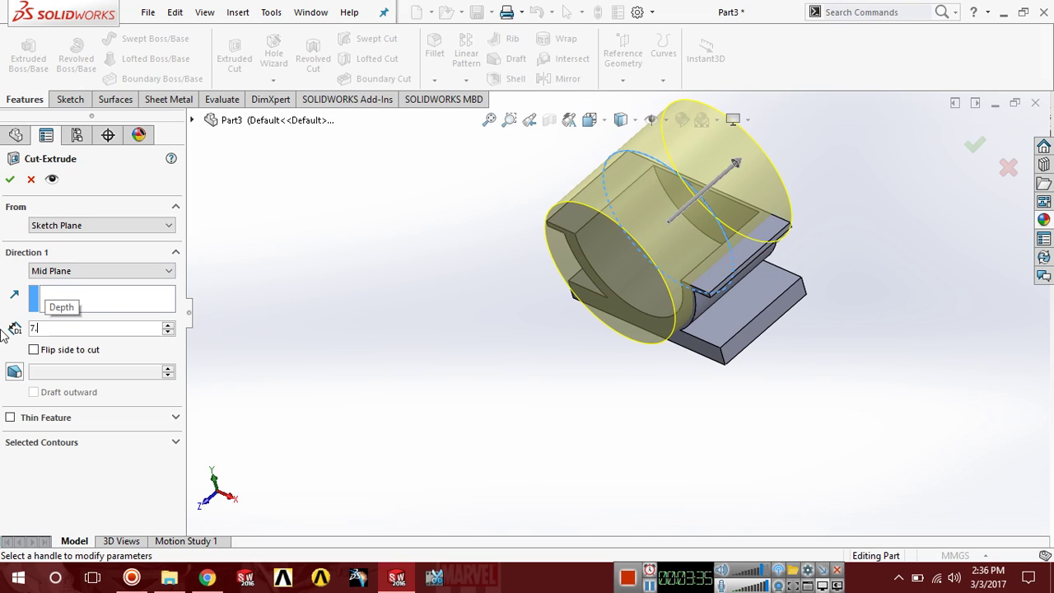
{"action": "type", "text": "75"}
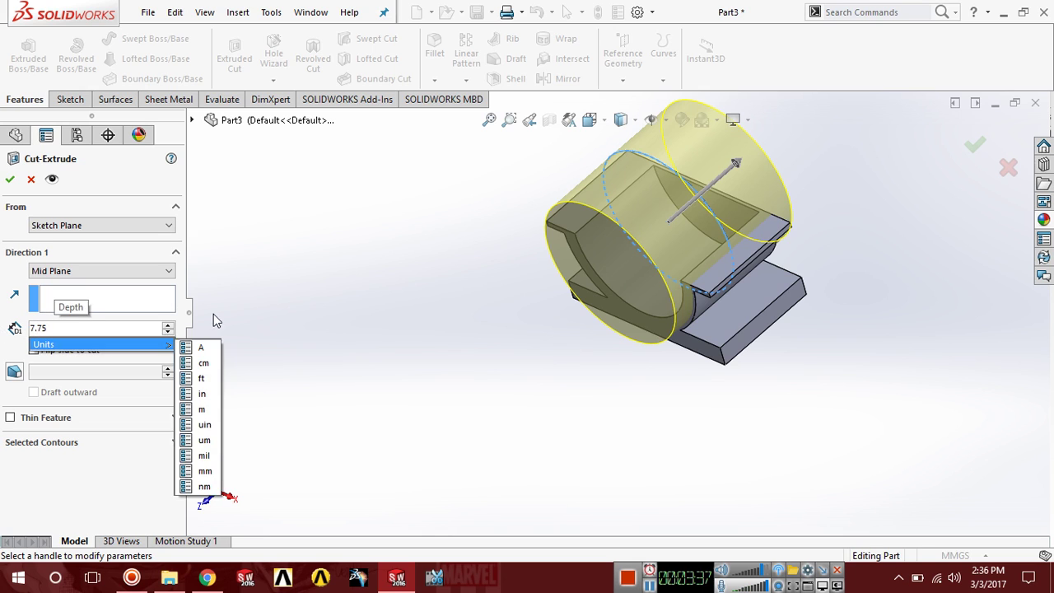
{"action": "key", "text": "Return"}
{"action": "left_click", "coordinate": [10, 180]}
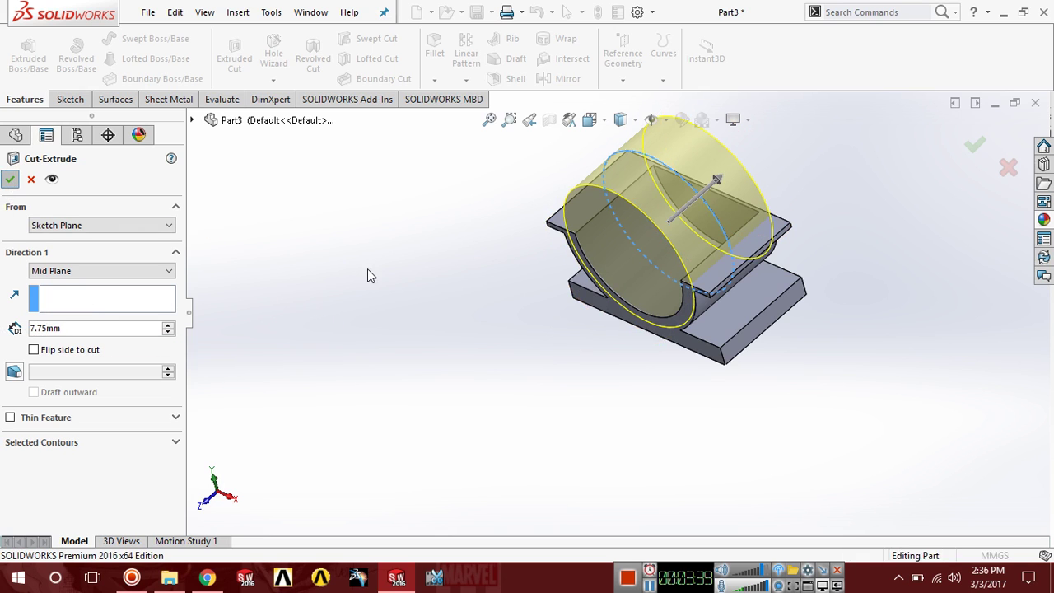
Start a sketch on the flat end wall inside the recess and draw a small circle centered on the origin
{"action": "middle_click_drag", "start_coordinate": [459, 262], "coordinate": [454, 344]}
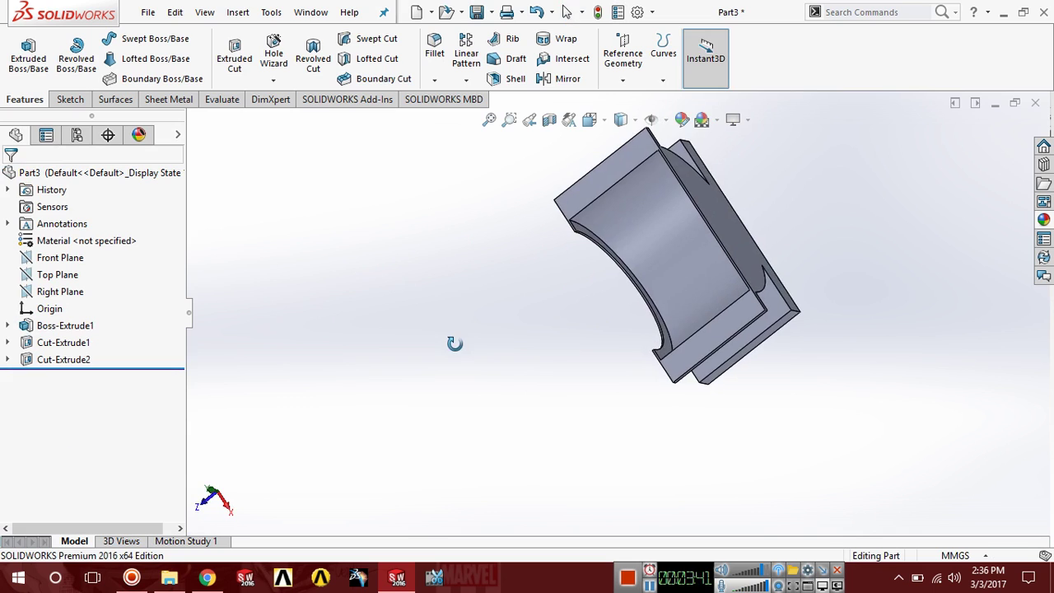
{"action": "scroll", "coordinate": [596, 299], "scroll_direction": "down", "scroll_amount": 5}
{"action": "middle_click_drag", "start_coordinate": [607, 341], "coordinate": [657, 165]}
{"action": "scroll", "coordinate": [570, 303], "scroll_direction": "up", "scroll_amount": 5}
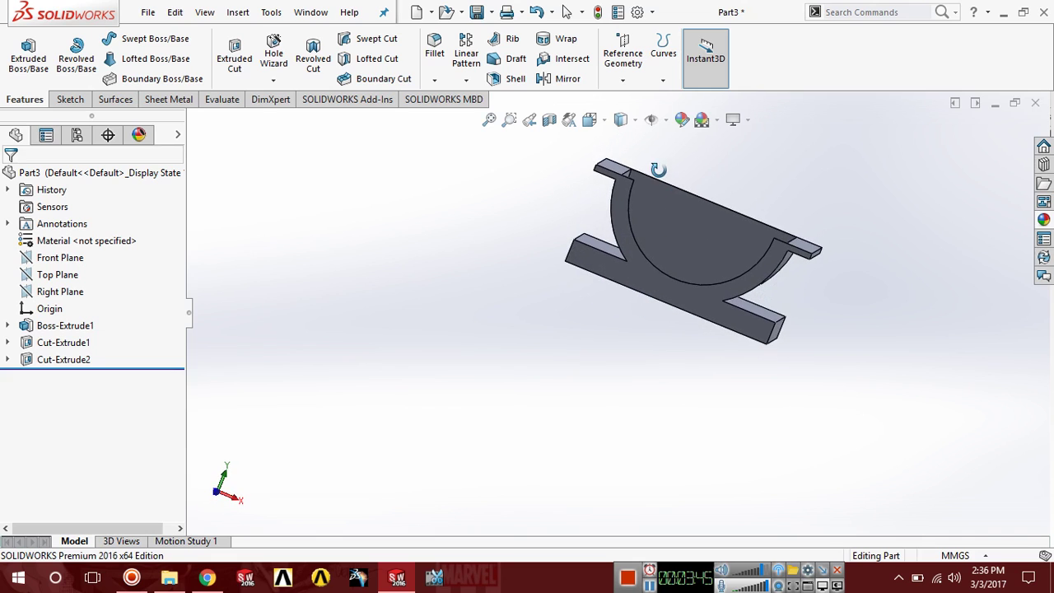
{"action": "left_click", "coordinate": [683, 223]}
{"action": "left_click", "coordinate": [745, 178]}
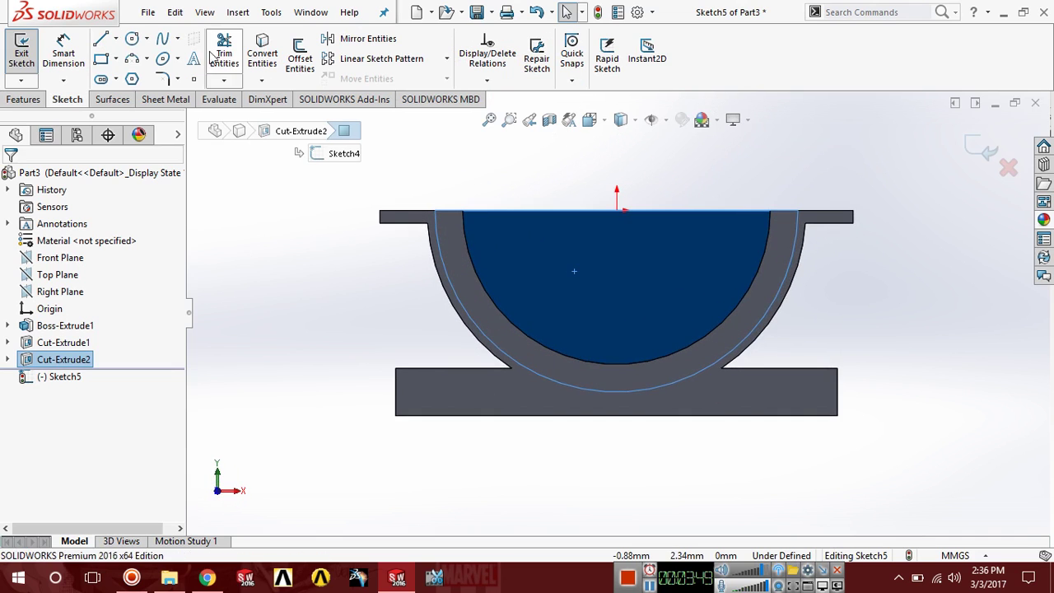
{"action": "left_click", "coordinate": [132, 40]}
{"action": "left_click", "coordinate": [617, 211]}
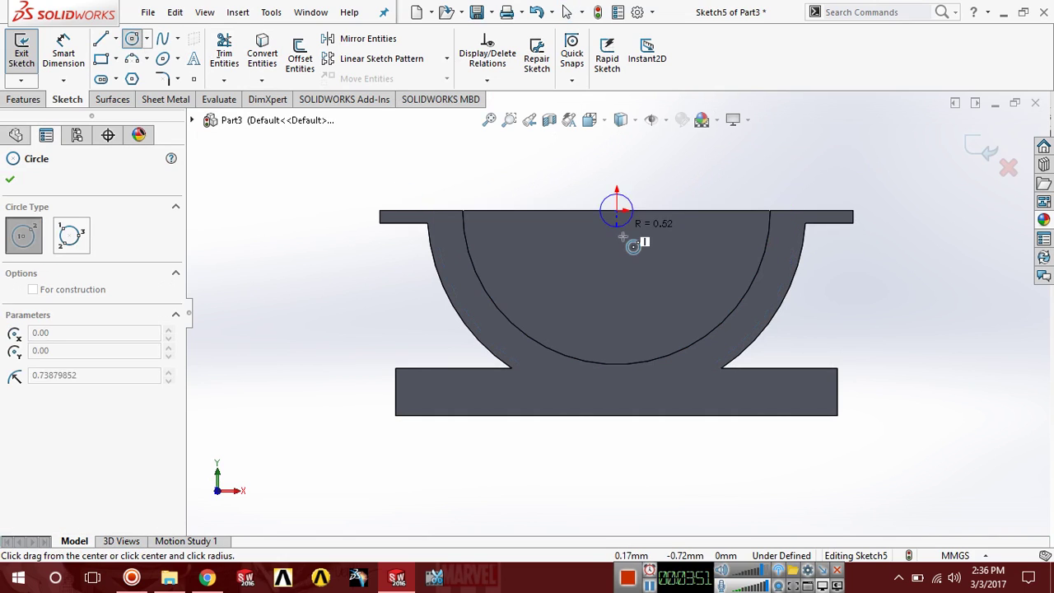
{"action": "left_click", "coordinate": [585, 197]}
Dimension the small circle's diameter to 3 mm
{"action": "right_click_drag", "start_coordinate": [585, 214], "coordinate": [581, 196]}
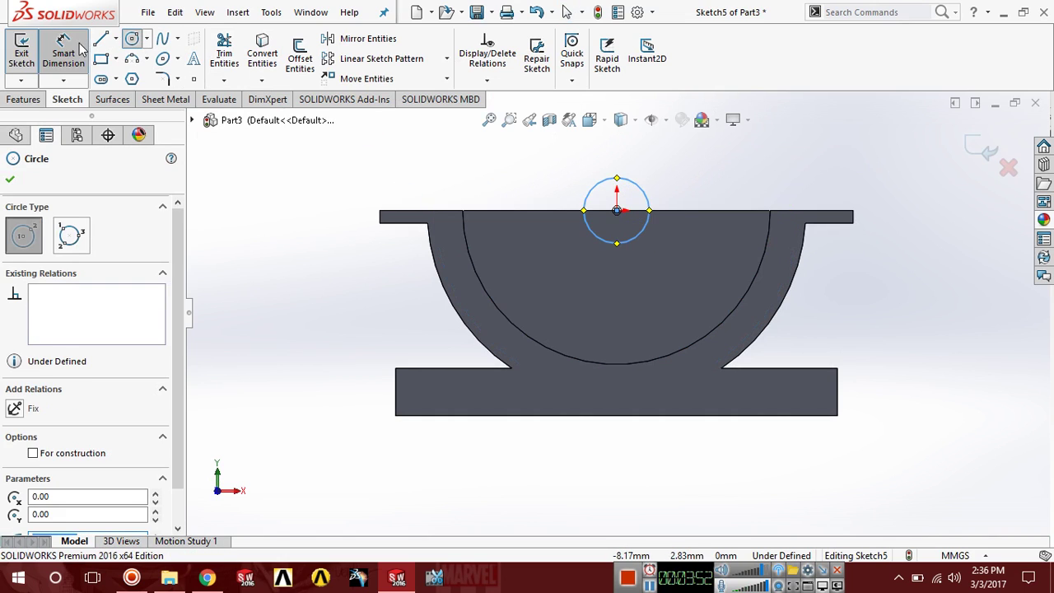
{"action": "left_click", "coordinate": [591, 196]}
{"action": "left_click", "coordinate": [341, 195]}
{"action": "type", "text": "100"}
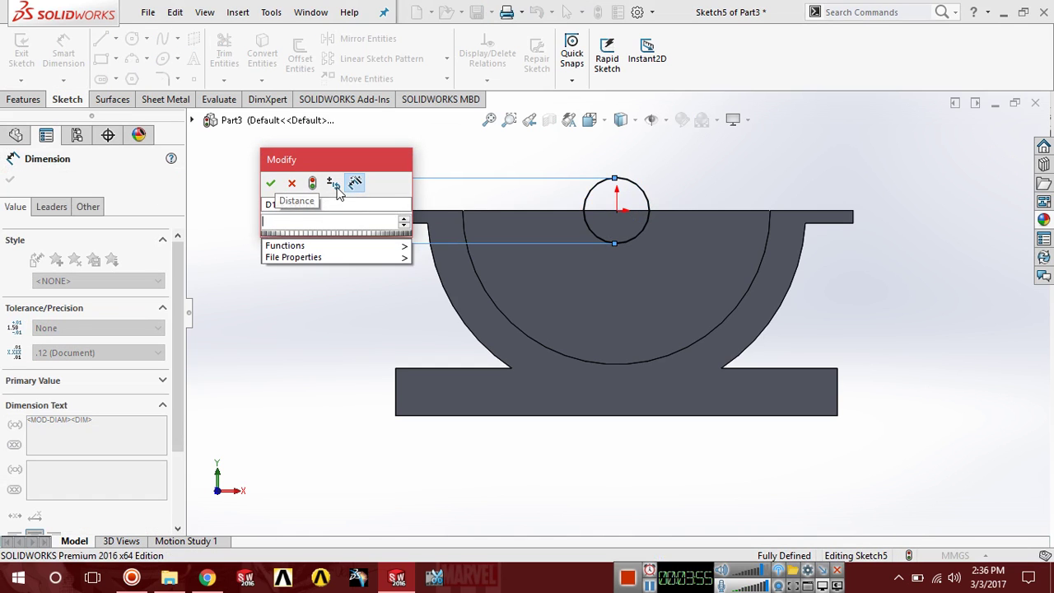
{"action": "key", "text": "Return"}
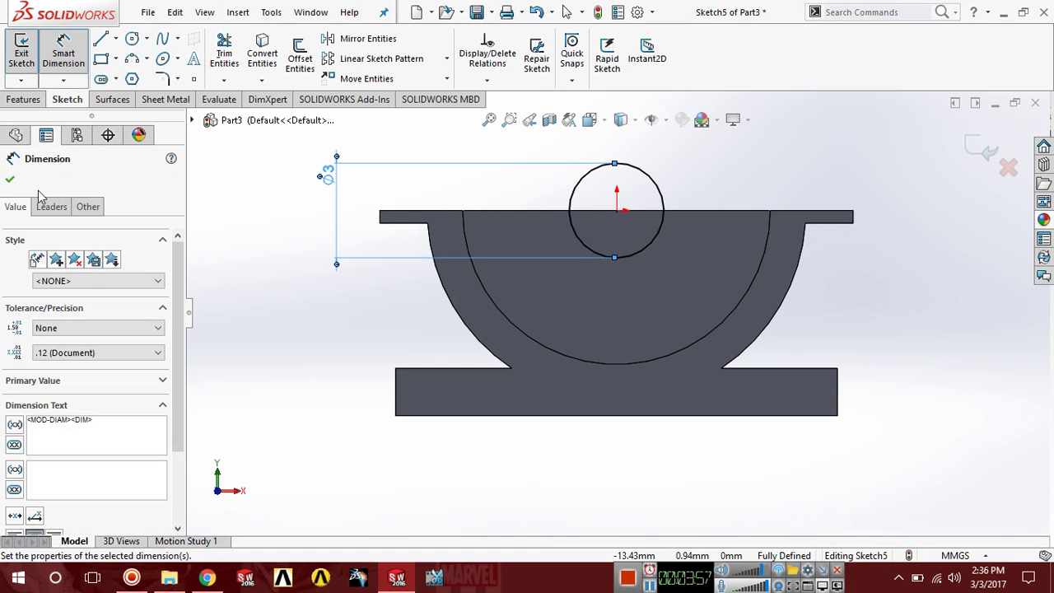
{"action": "left_click", "coordinate": [13, 179]}
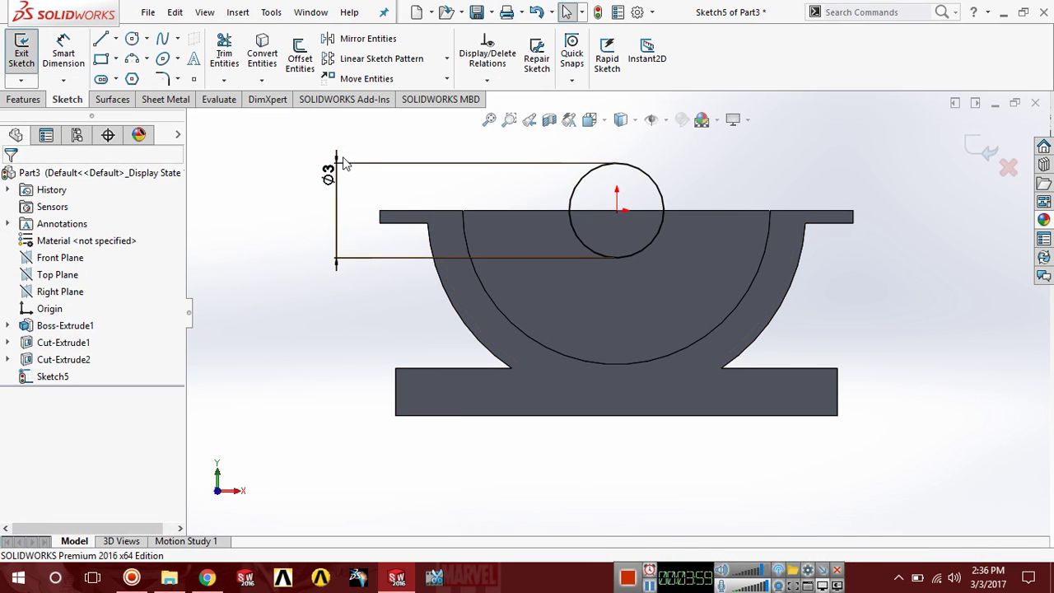
Cut-extrude the 3 mm circle through the end wall with the Up To Next end condition
{"action": "key", "text": "ctrl+7"}
{"action": "left_click", "coordinate": [24, 100]}
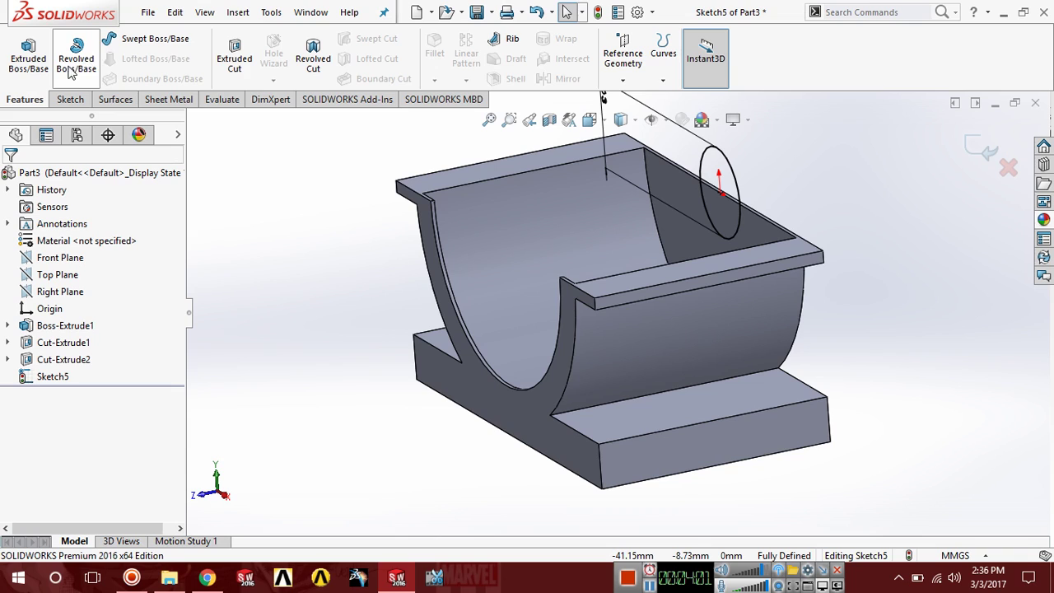
{"action": "left_click", "coordinate": [223, 60]}
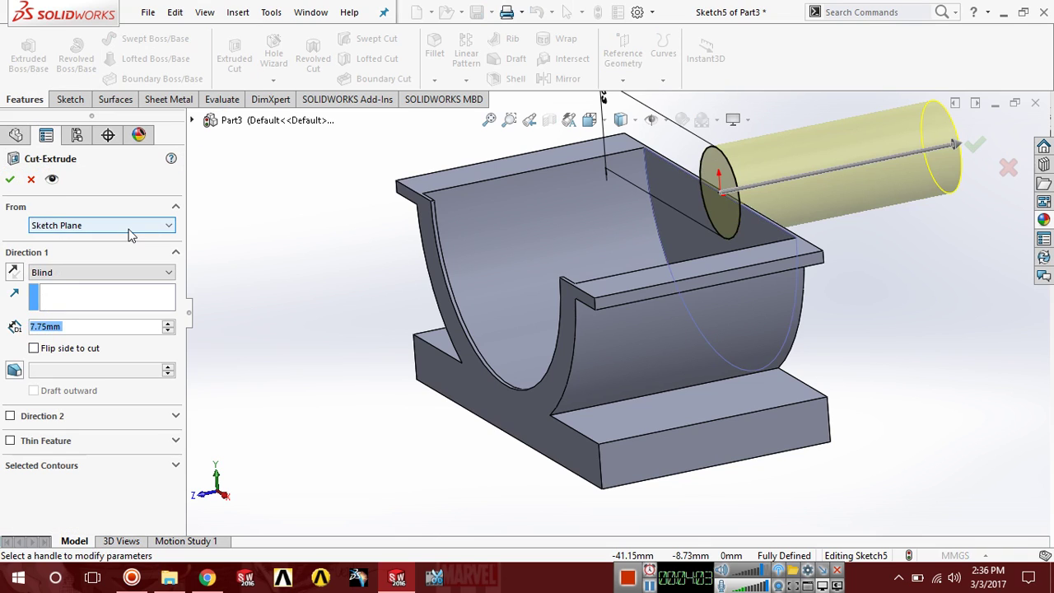
{"action": "left_click", "coordinate": [128, 228]}
{"action": "left_click", "coordinate": [123, 239]}
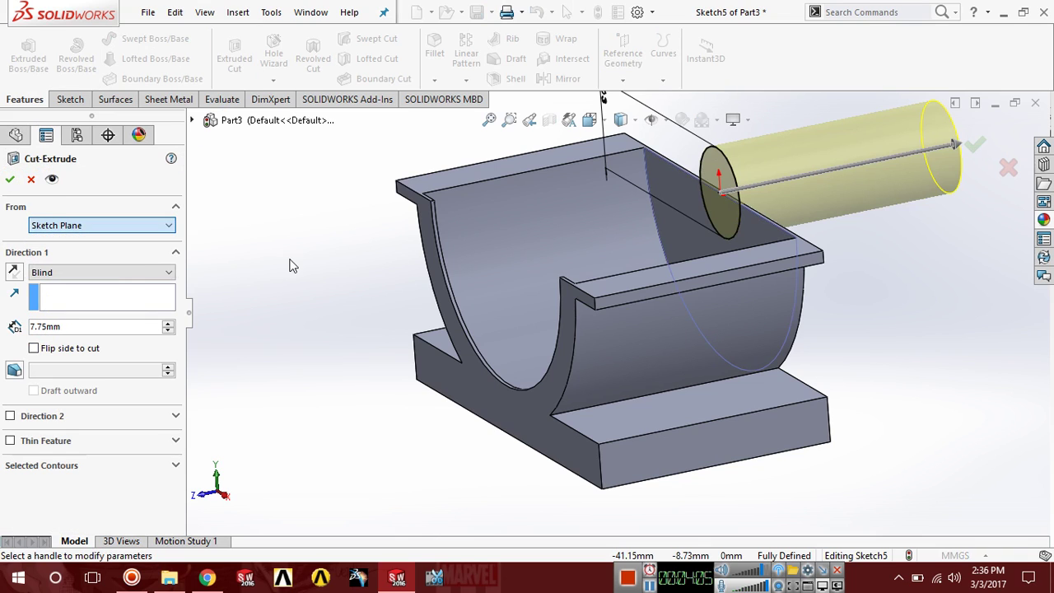
{"action": "left_click", "coordinate": [111, 273]}
{"action": "left_click", "coordinate": [56, 316]}
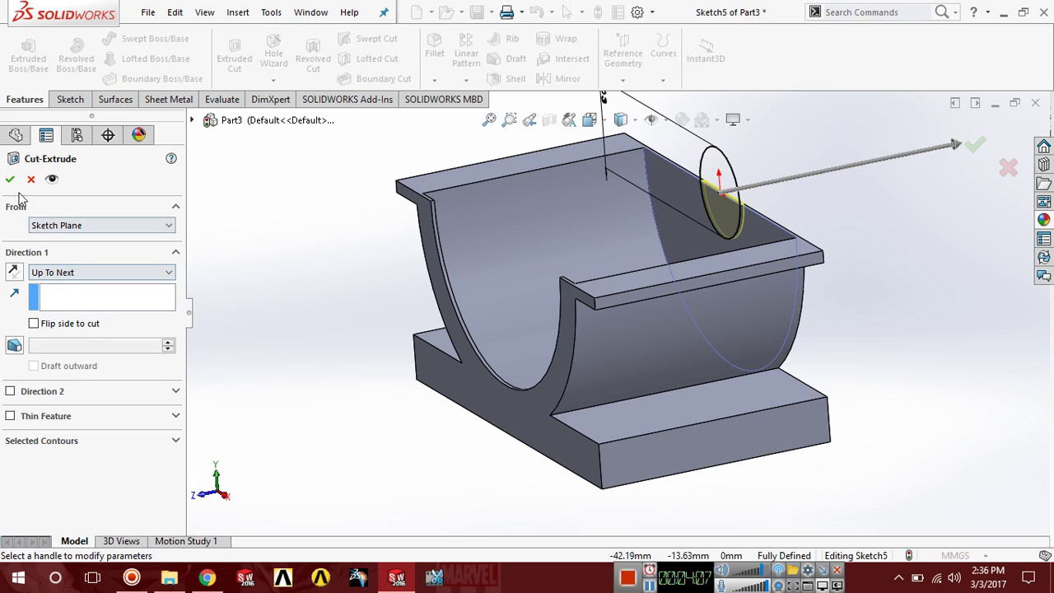
{"action": "key", "text": "Return"}
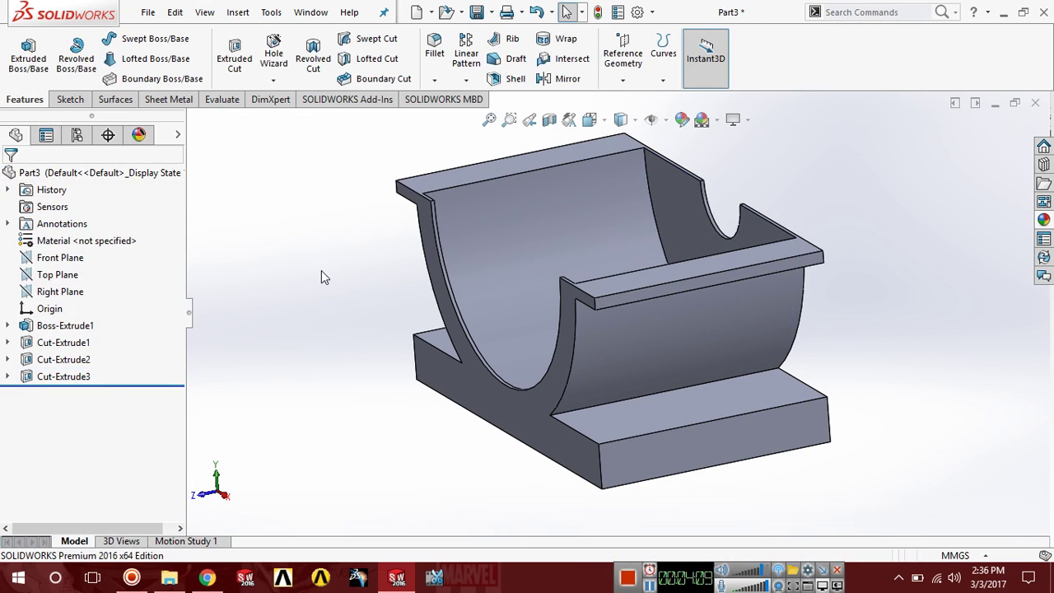
Start a sketch on the flange's top face and draw a circle about 1.21 mm in diameter near its corner
{"action": "middle_click_drag", "start_coordinate": [322, 276], "coordinate": [322, 357]}
{"action": "left_click", "coordinate": [725, 441]}
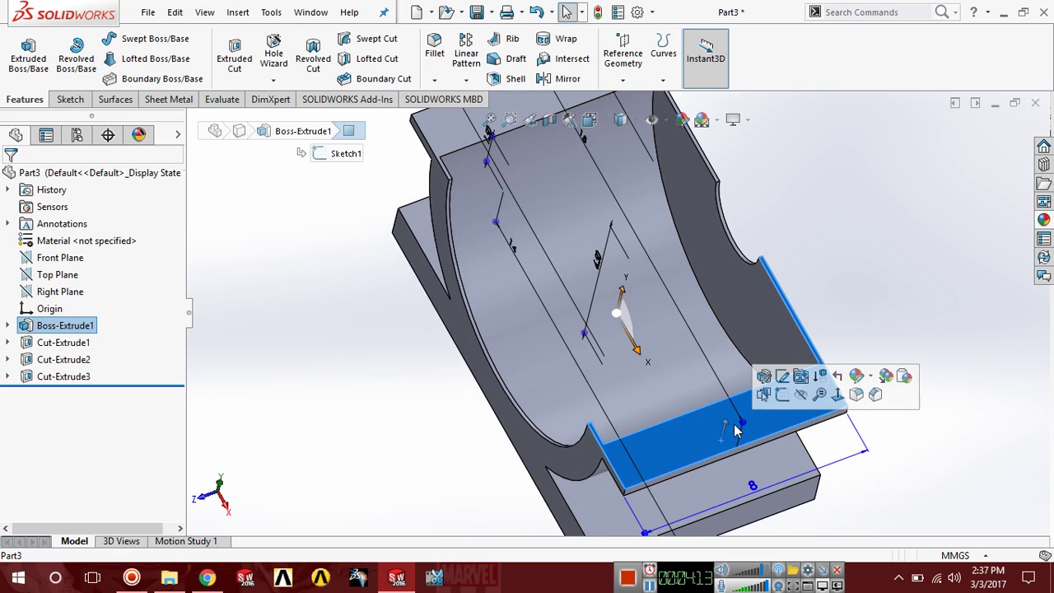
{"action": "left_click", "coordinate": [783, 395]}
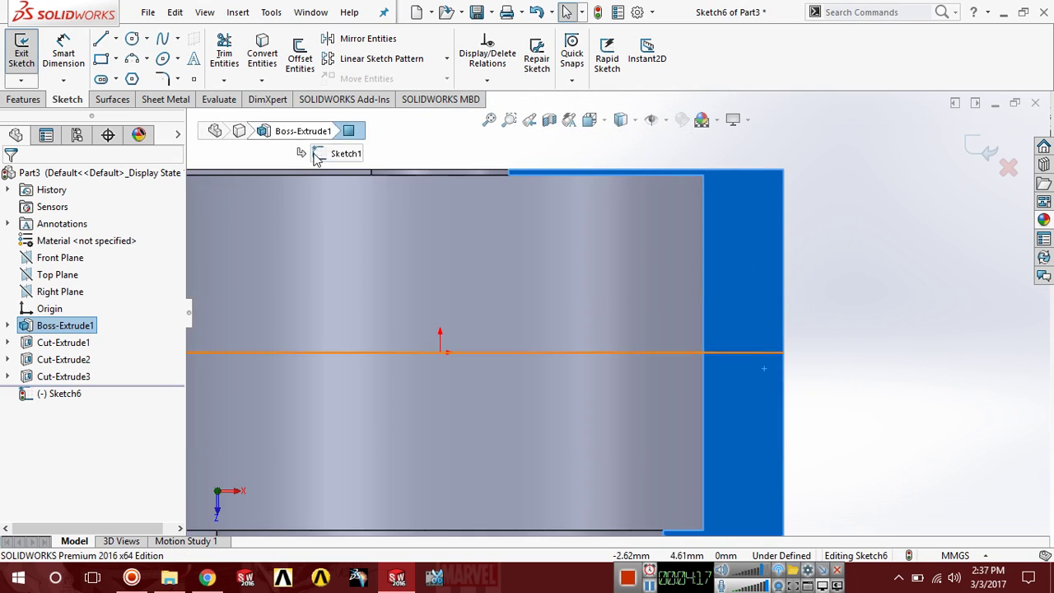
{"action": "left_click", "coordinate": [890, 179]}
{"action": "left_click", "coordinate": [132, 38]}
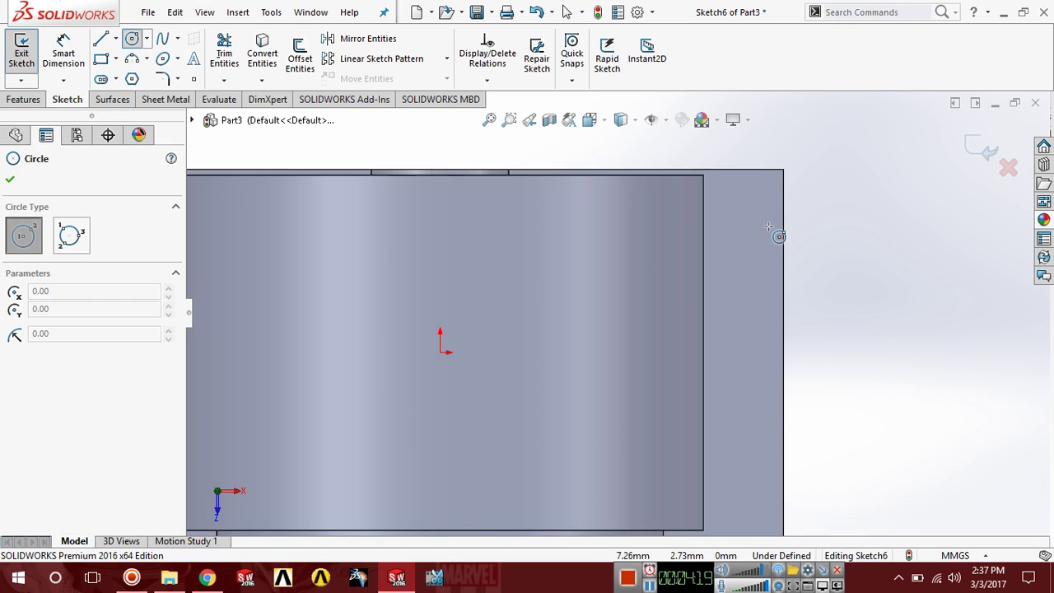
{"action": "left_click", "coordinate": [745, 214]}
{"action": "left_click", "coordinate": [767, 234]}
Dimension the flange circle's diameter to 0.41 mm
{"action": "key", "text": "d"}
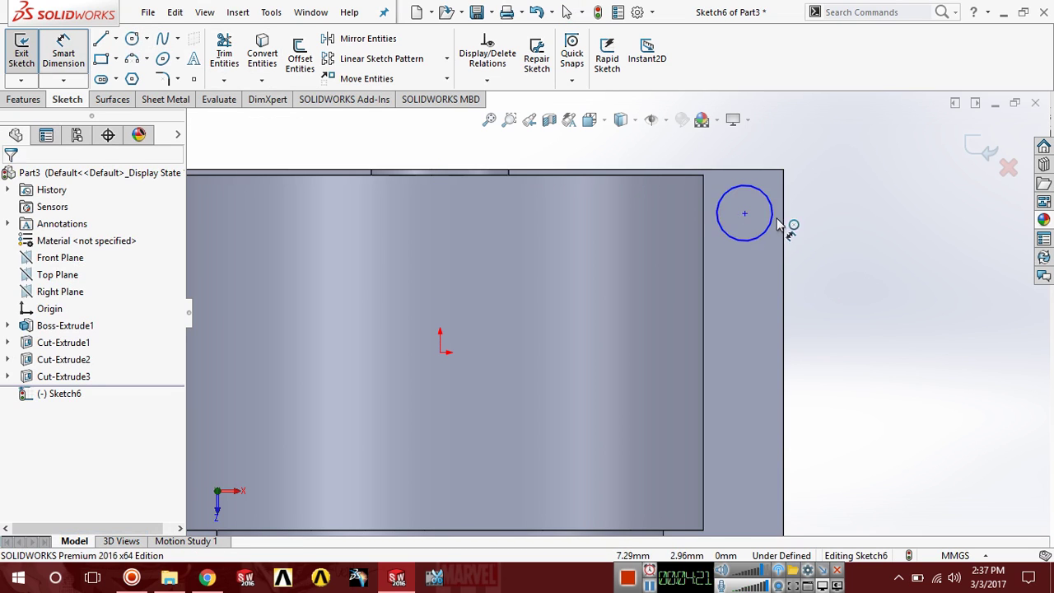
{"action": "left_click", "coordinate": [774, 224]}
{"action": "left_click", "coordinate": [871, 243]}
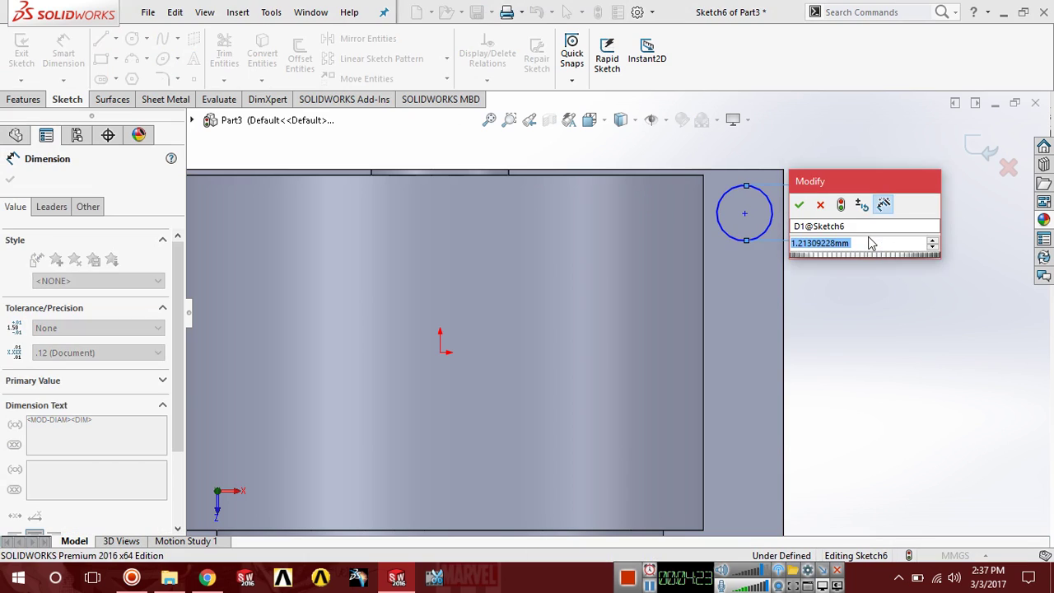
{"action": "type", "text": ".41"}
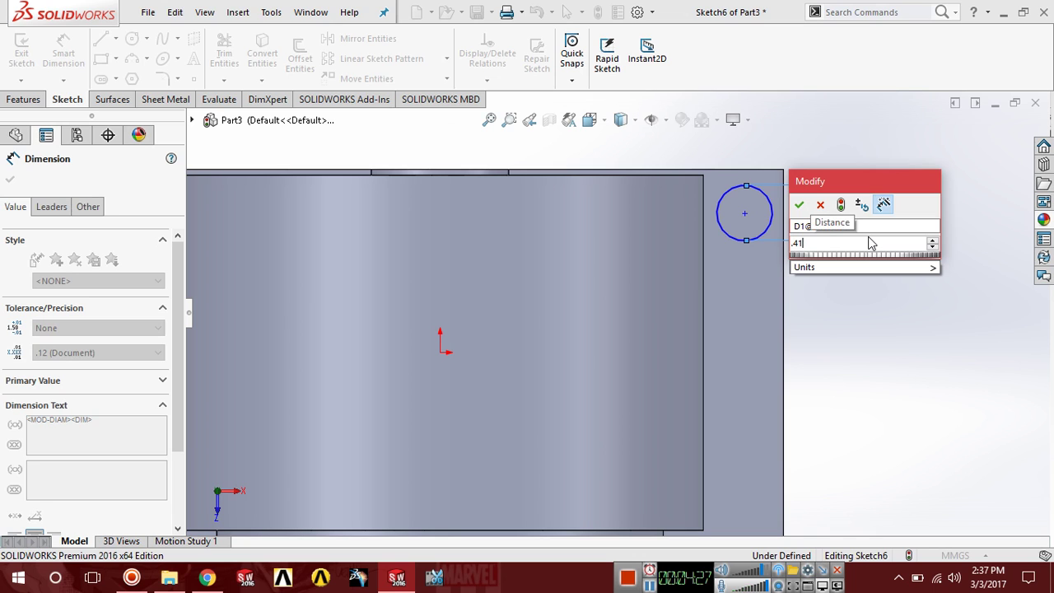
{"action": "key", "text": "Return"}
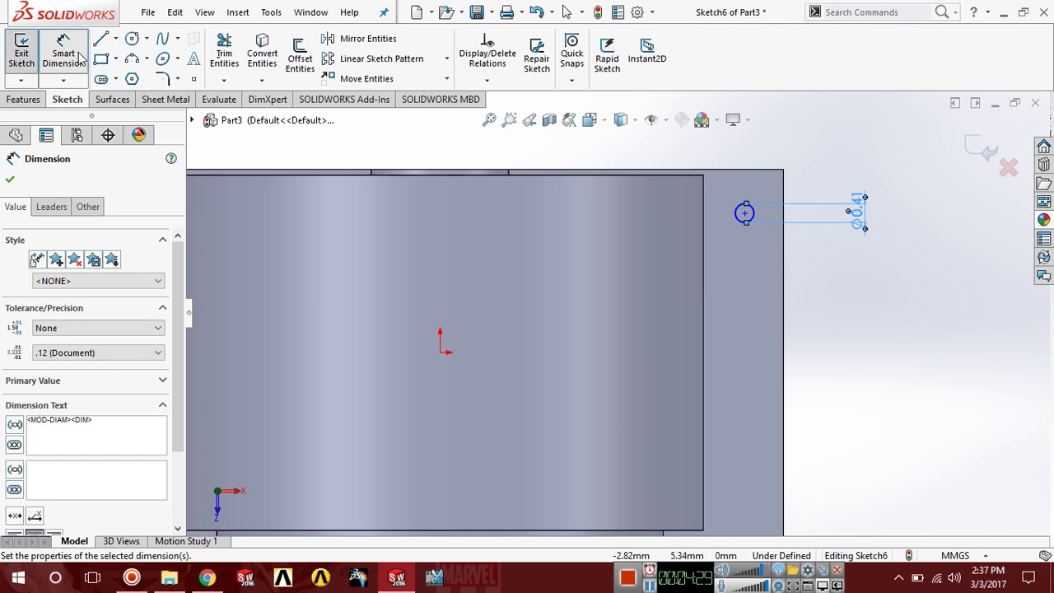
Dimension the circle's center 1 mm from the flange's short end edge
{"action": "left_click", "coordinate": [80, 56]}
{"action": "left_click", "coordinate": [746, 214]}
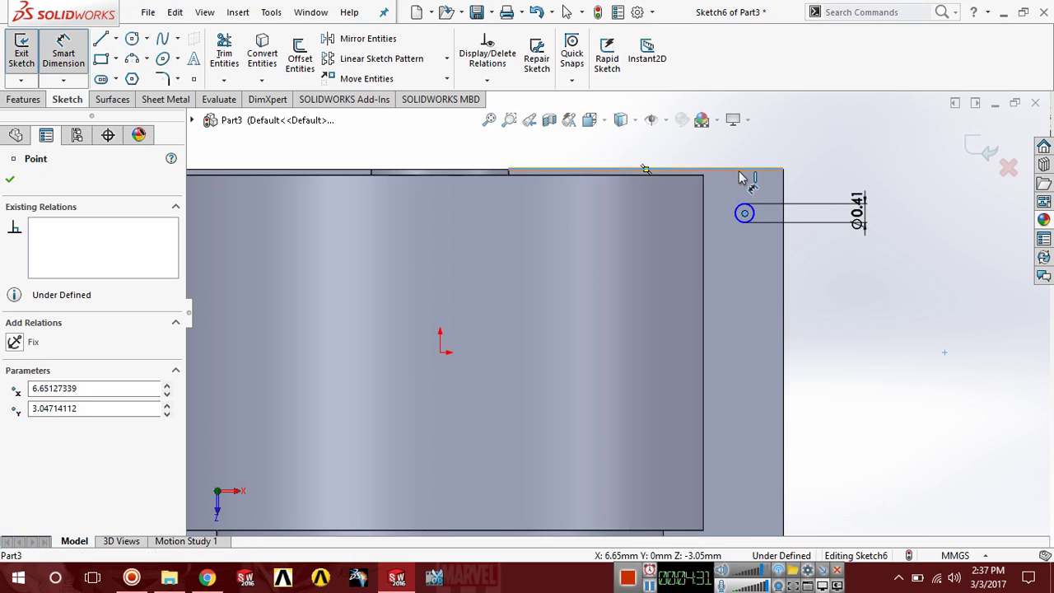
{"action": "left_click", "coordinate": [647, 171]}
{"action": "left_click", "coordinate": [912, 192]}
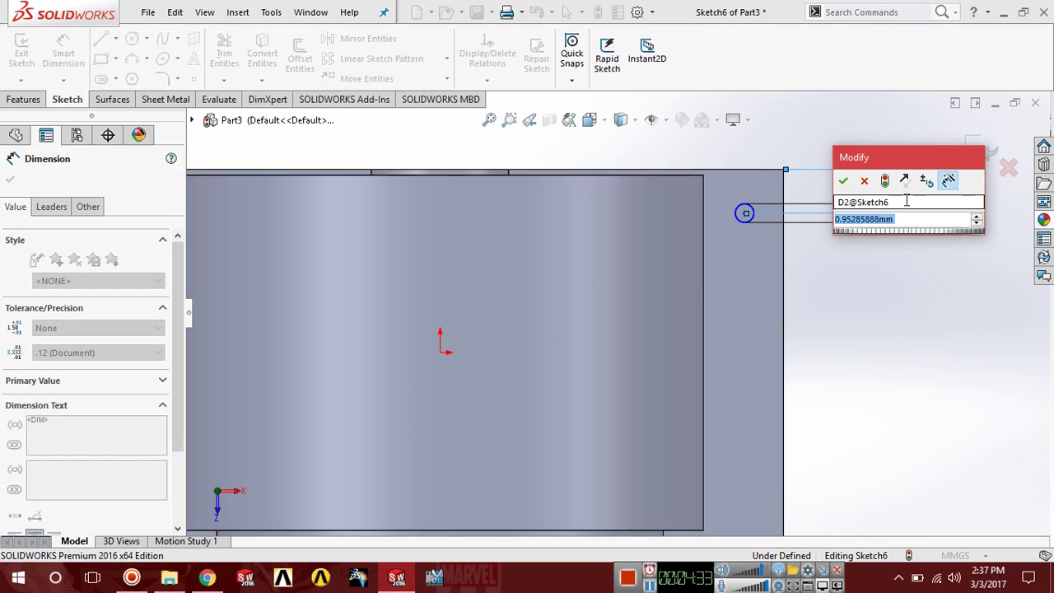
{"action": "type", "text": "0.41"}
{"action": "key", "text": "Return"}
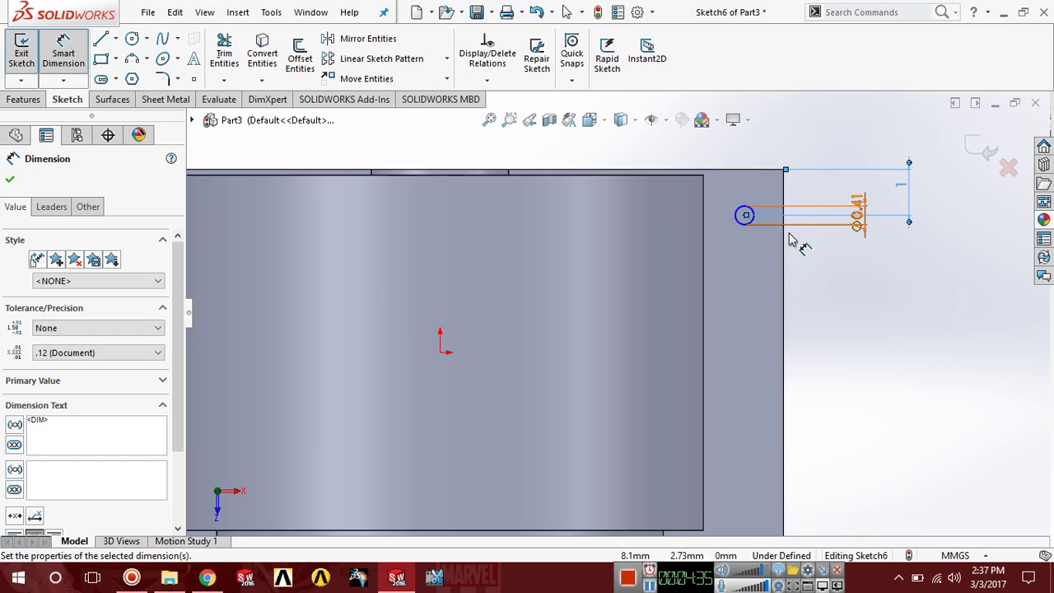
Dimension the circle's center 1 mm from the flange's long outer edge
{"action": "left_click", "coordinate": [745, 218]}
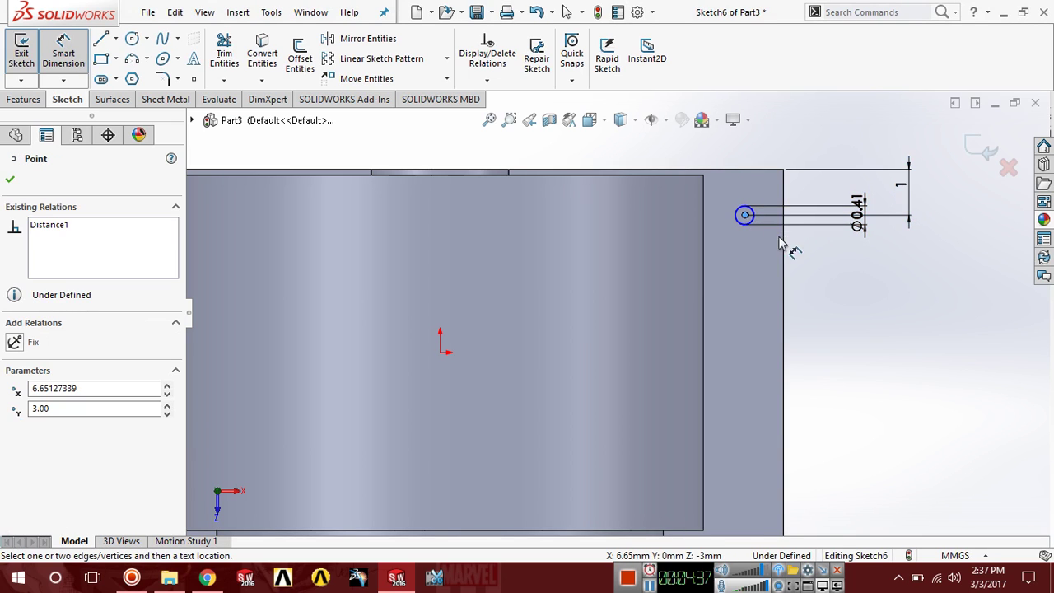
{"action": "left_click", "coordinate": [783, 351]}
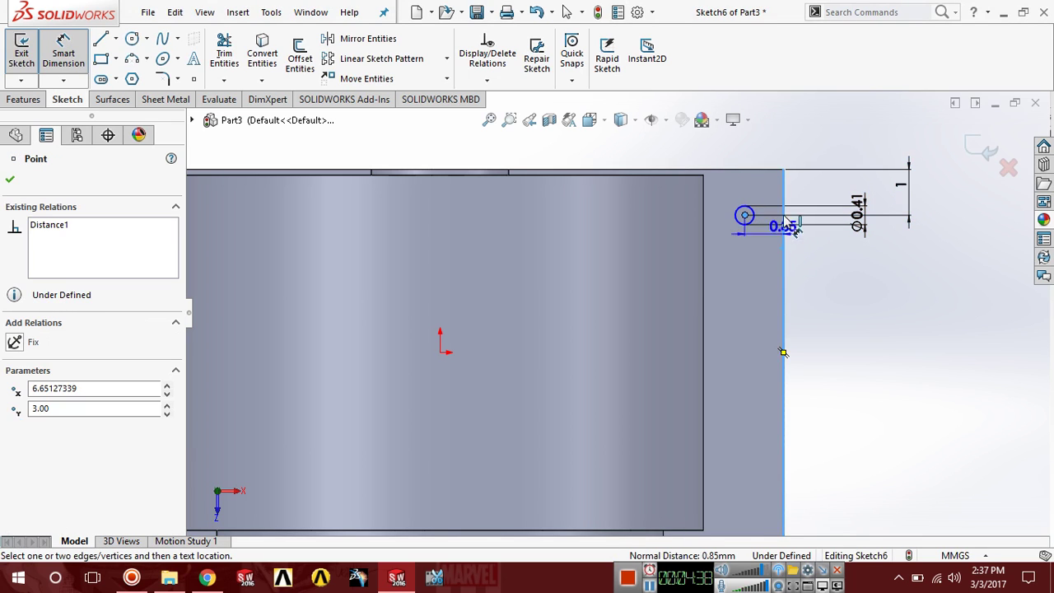
{"action": "left_click", "coordinate": [766, 153]}
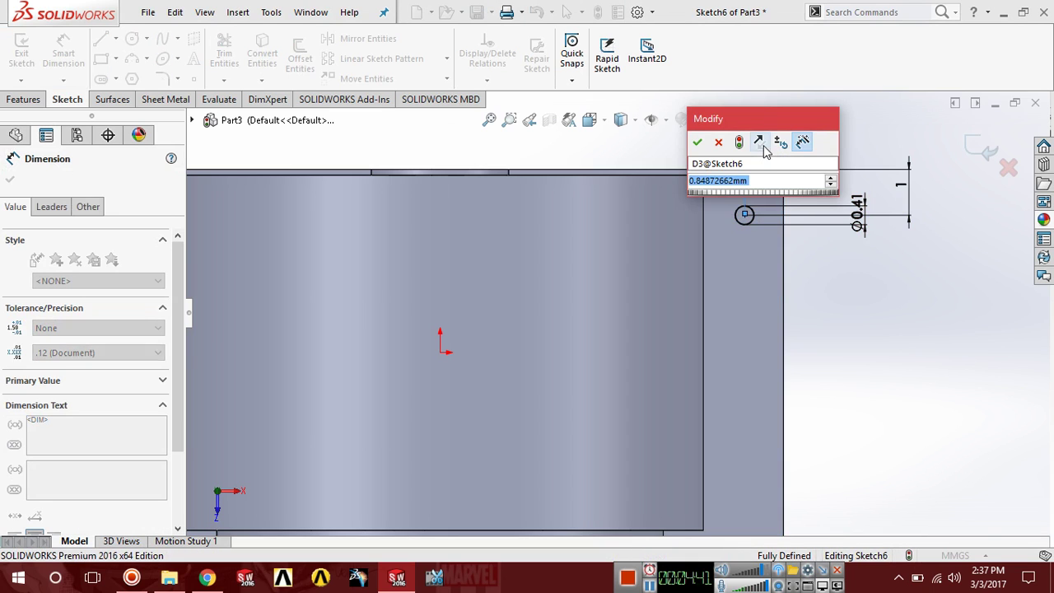
{"action": "key", "text": "BackSpace"}
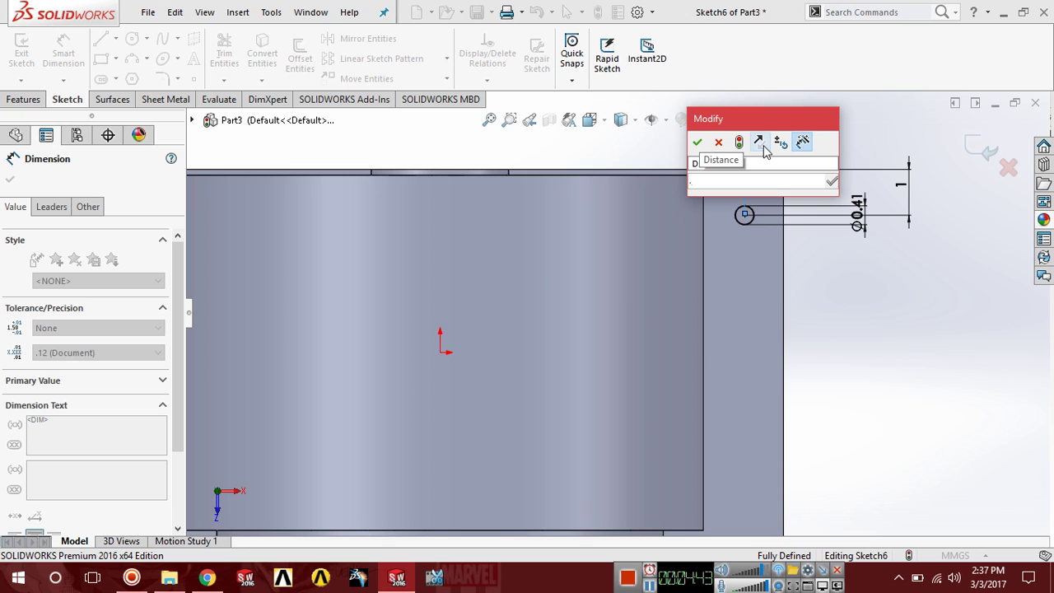
{"action": "type", "text": "1"}
{"action": "key", "text": "Return"}
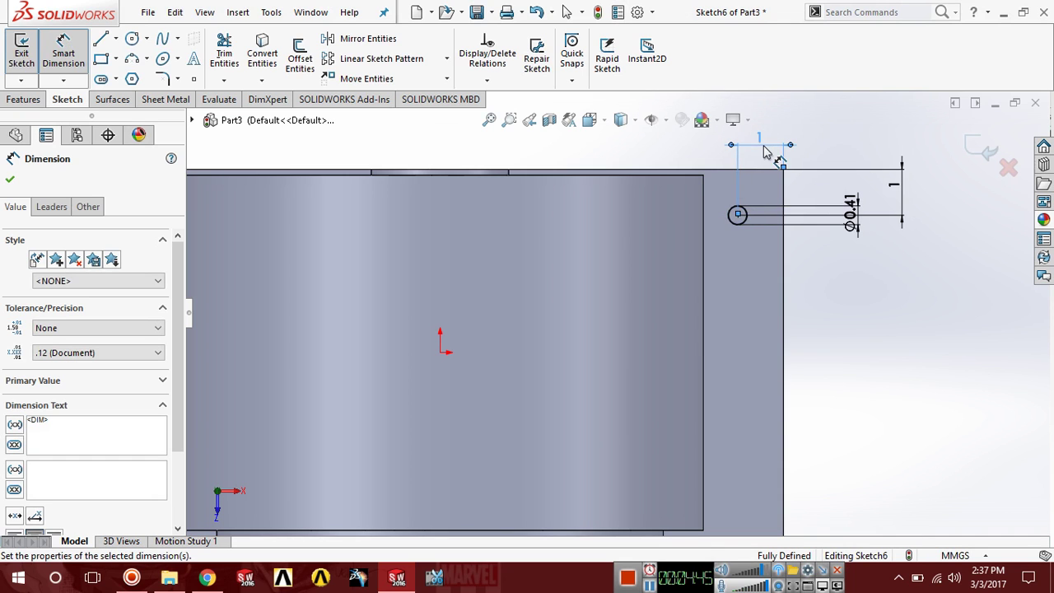
Set the distance between the circle's center and the flange's long outer edge to 0.75 mm
{"action": "left_click", "coordinate": [805, 220]}
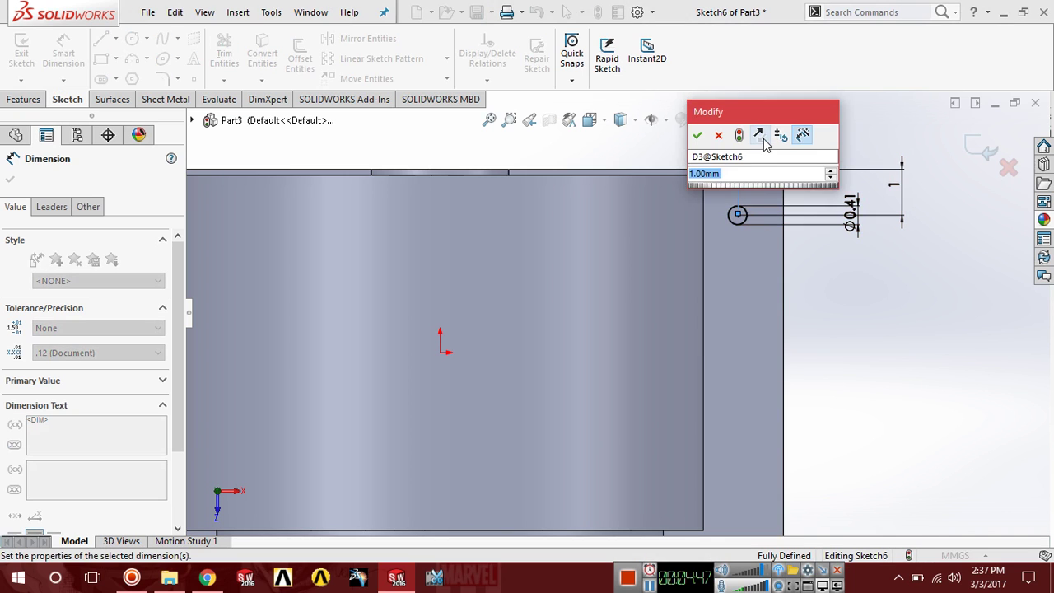
{"action": "key", "text": "BackSpace"}
{"action": "type", "text": ".75"}
{"action": "key", "text": "Return"}
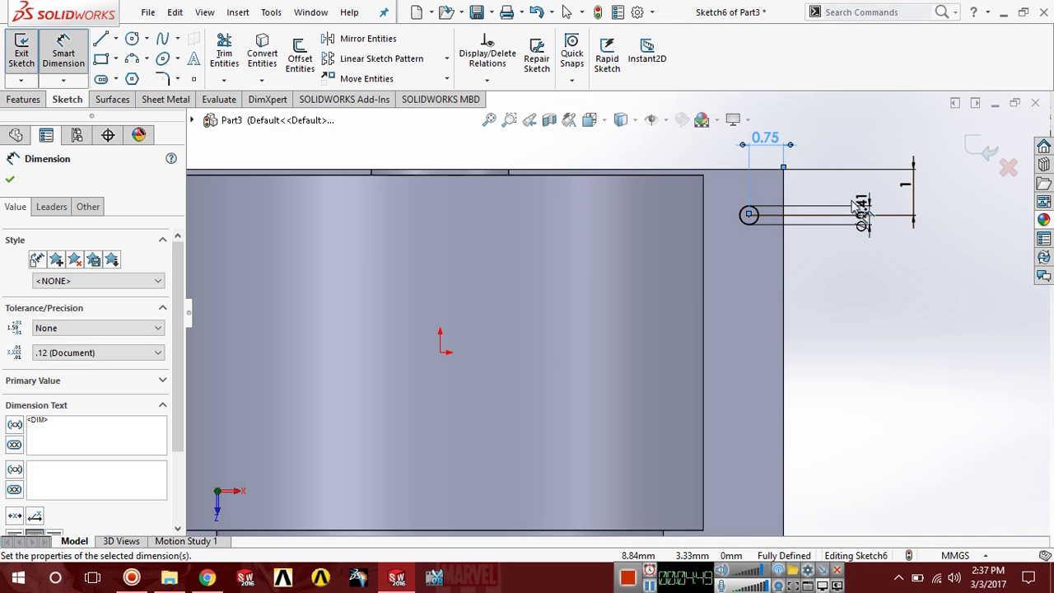
{"action": "left_click", "coordinate": [832, 350]}
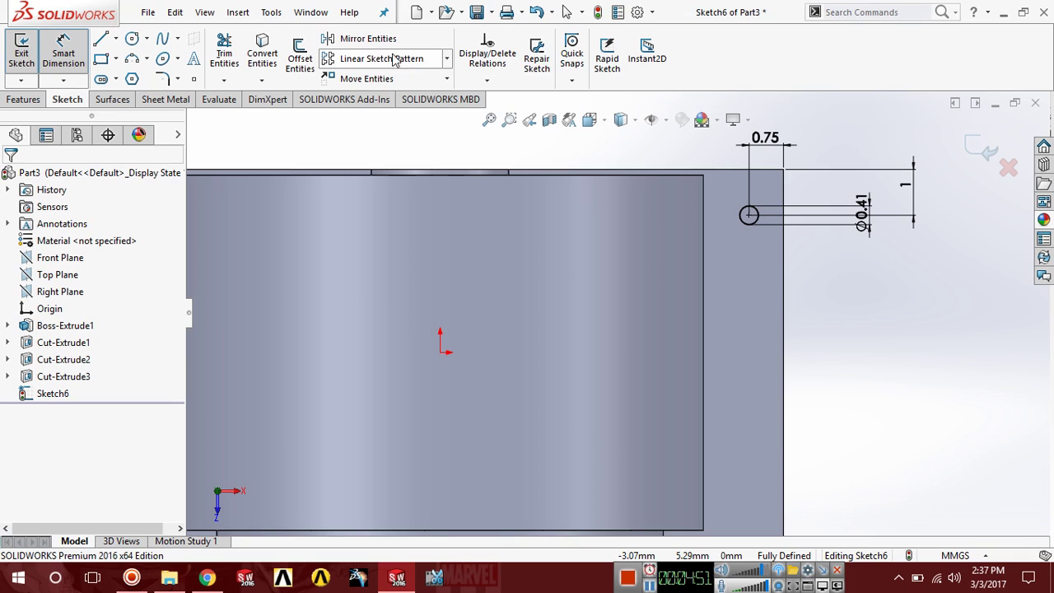
Create a linear sketch pattern of the circle along the flange's long outer edge with 4 instances spaced 2 mm, direction reversed onto the flange
{"action": "left_click", "coordinate": [351, 62]}
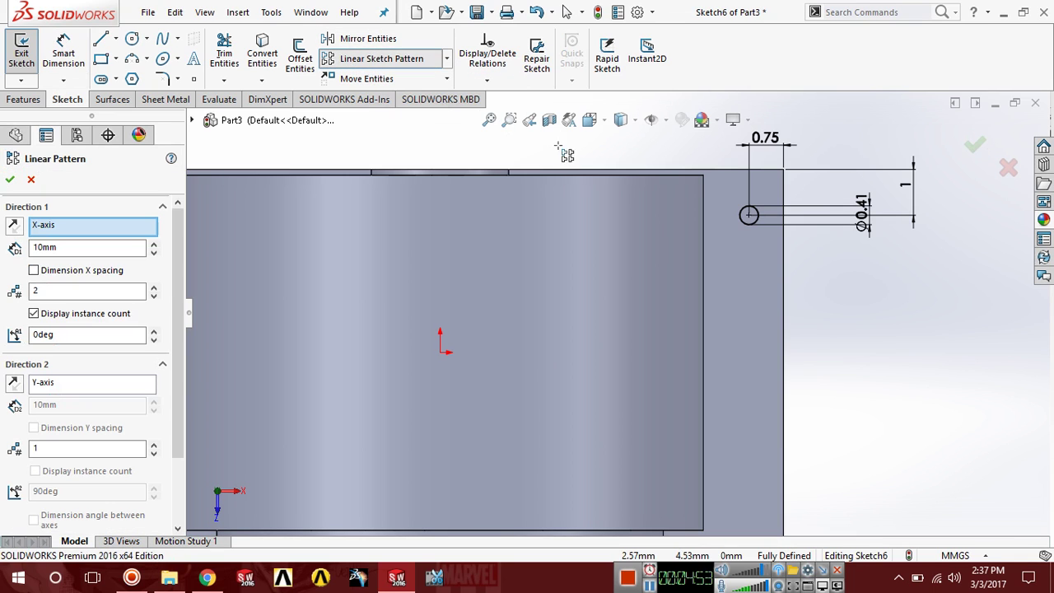
{"action": "left_click", "coordinate": [785, 284]}
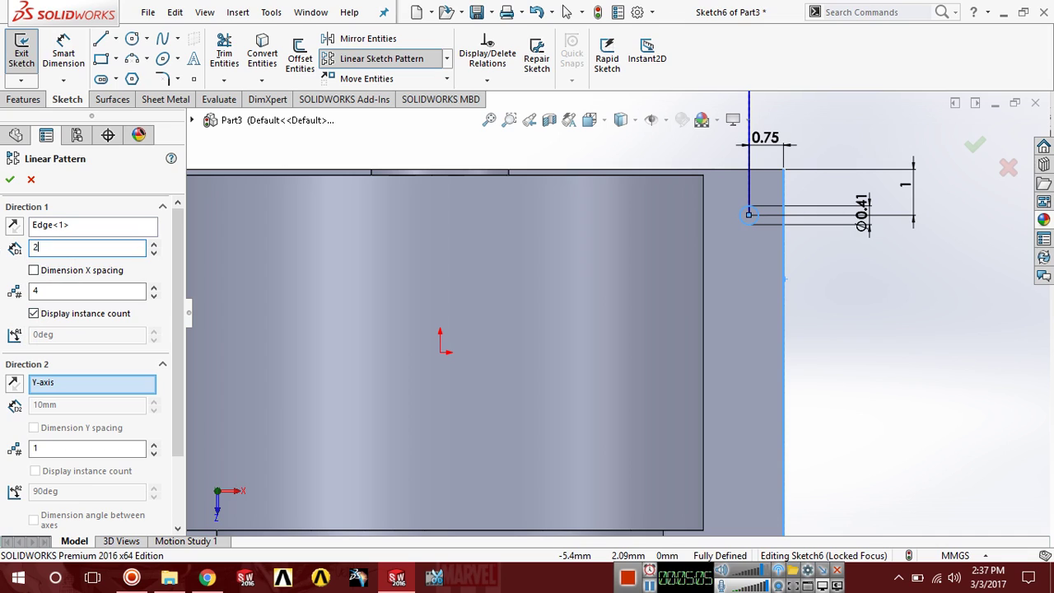
{"action": "key", "text": "Return"}
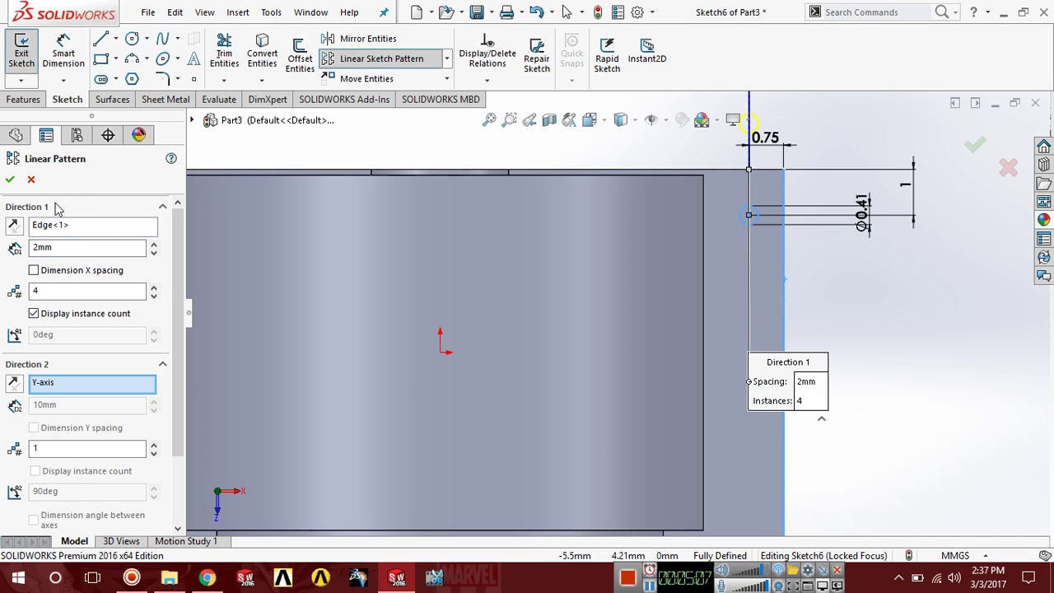
{"action": "left_click", "coordinate": [14, 227]}
{"action": "scroll", "coordinate": [705, 400], "scroll_direction": "down", "scroll_amount": 2}
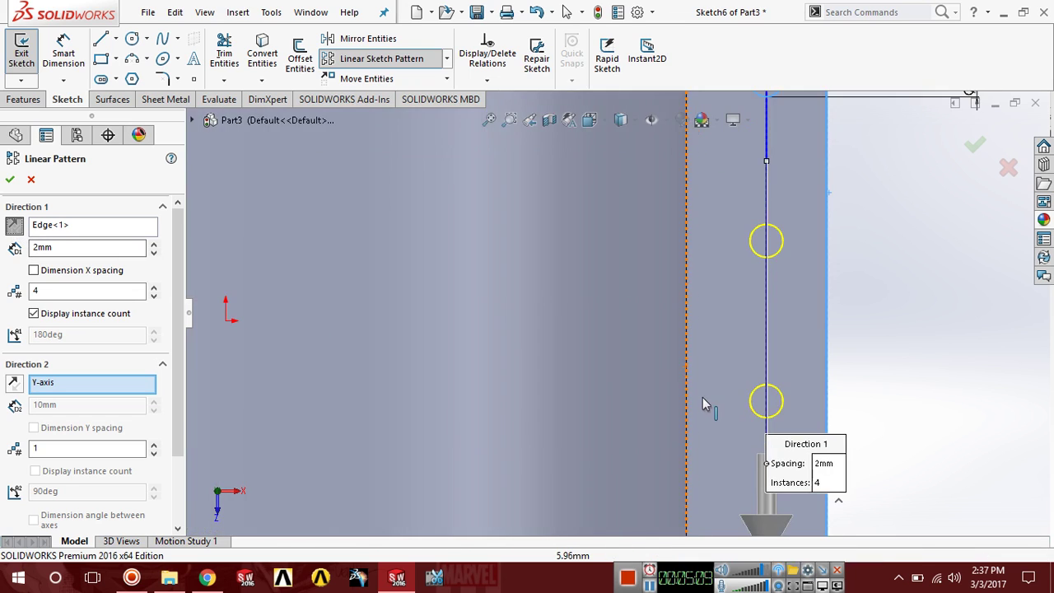
{"action": "scroll", "coordinate": [614, 431], "scroll_direction": "up", "scroll_amount": 2}
{"action": "left_click", "coordinate": [10, 180]}
{"action": "scroll", "coordinate": [451, 357], "scroll_direction": "up", "scroll_amount": 3}
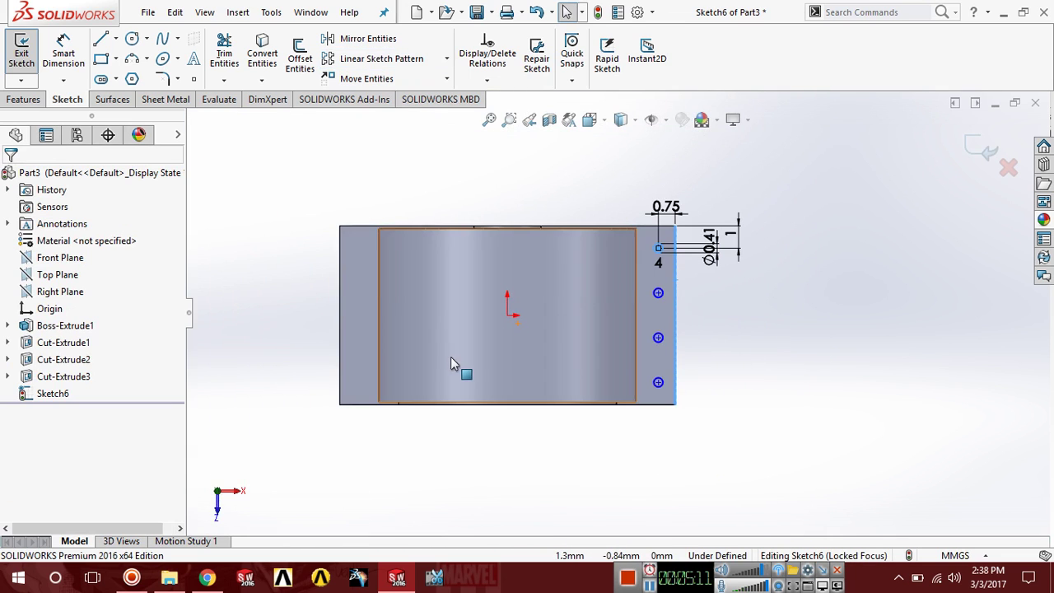
Draw a vertical centerline from the origin to beyond the part's end edge
{"action": "left_click", "coordinate": [116, 38]}
{"action": "left_click", "coordinate": [137, 75]}
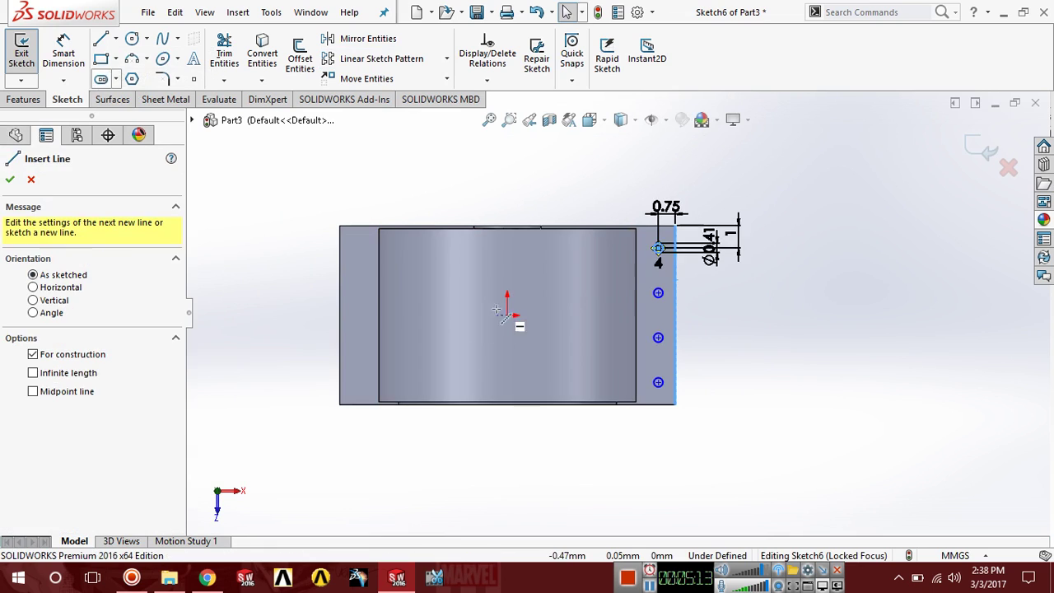
{"action": "left_click", "coordinate": [507, 314]}
{"action": "left_click", "coordinate": [507, 459]}
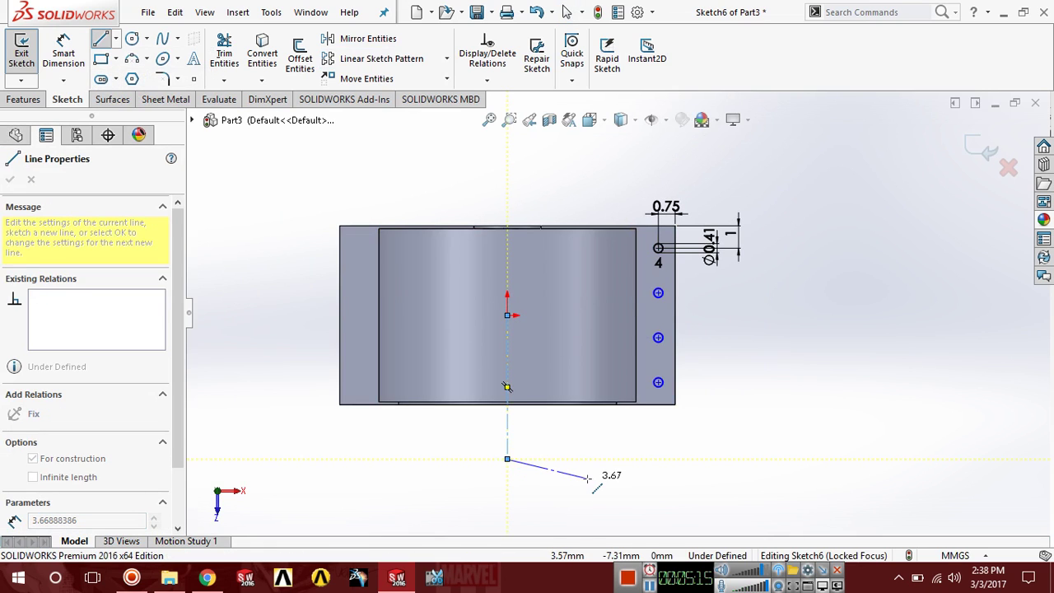
{"action": "right_click", "coordinate": [587, 478]}
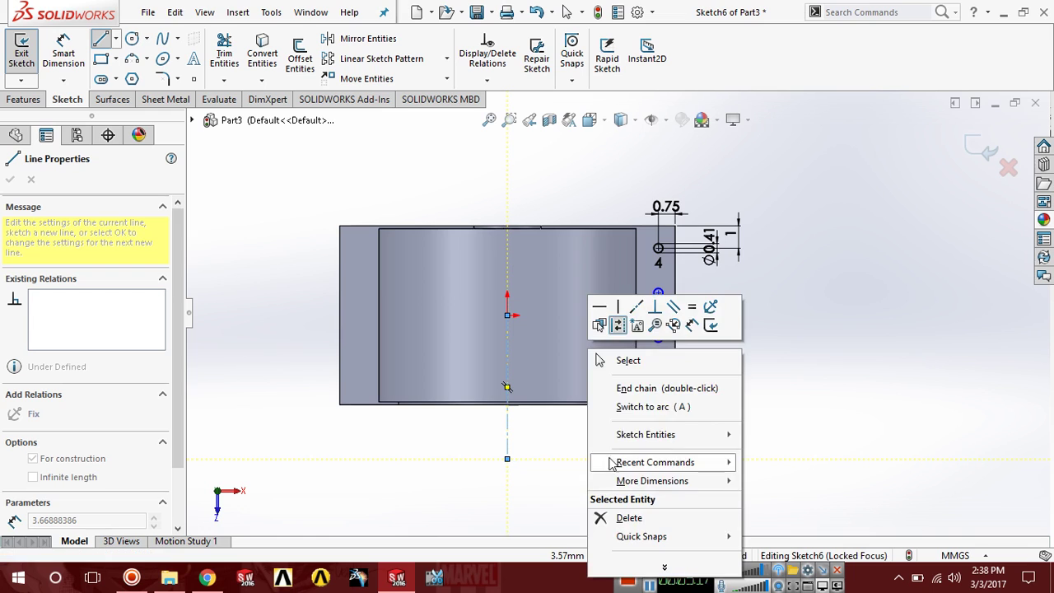
{"action": "left_click", "coordinate": [623, 363]}
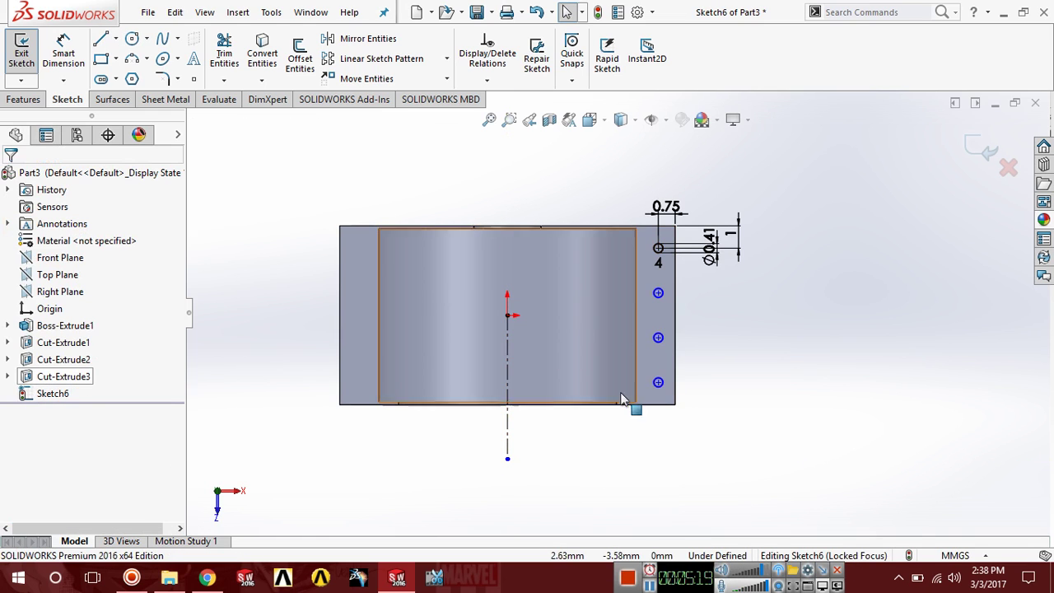
{"action": "left_click", "coordinate": [660, 263]}
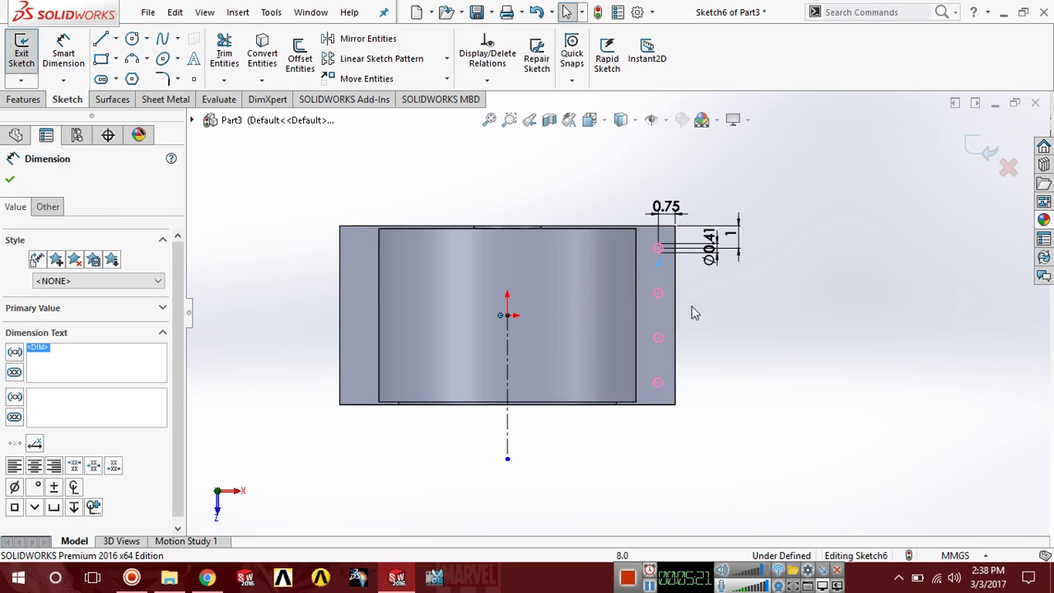
{"action": "left_click", "coordinate": [208, 249]}
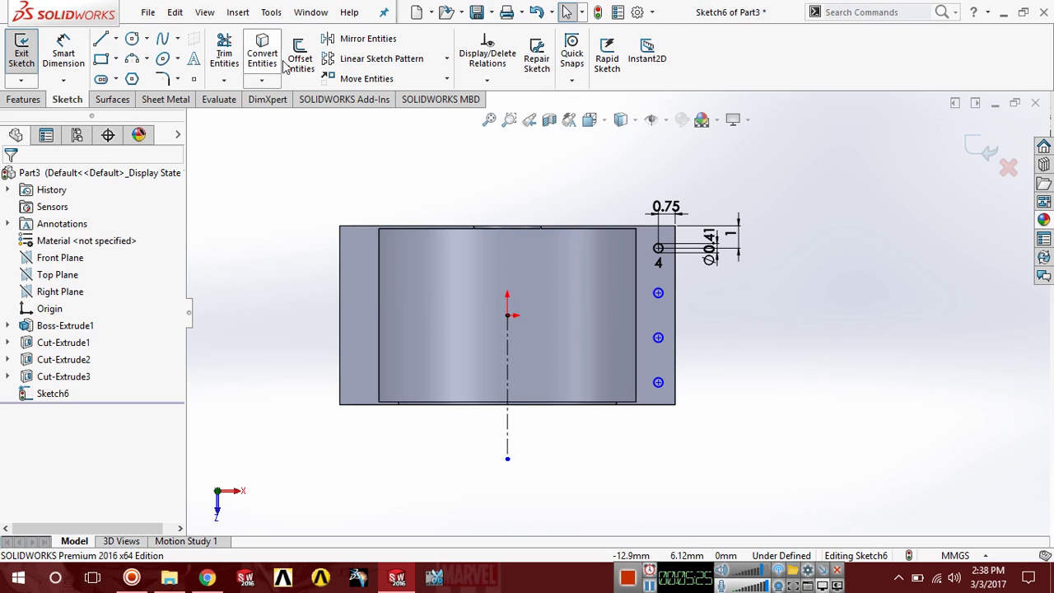
{"action": "scroll", "coordinate": [725, 334], "scroll_direction": "down", "scroll_amount": 2}
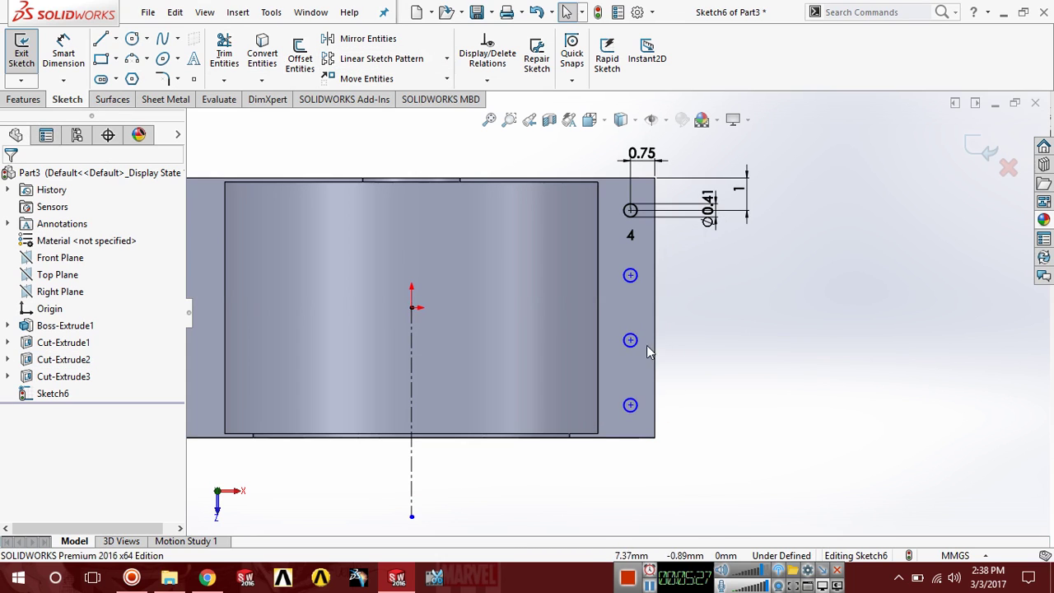
Mirror the four patterned circles about the vertical centerline onto the opposite flange, excluding the centerline from the mirrored entities
{"action": "left_click", "coordinate": [636, 405]}
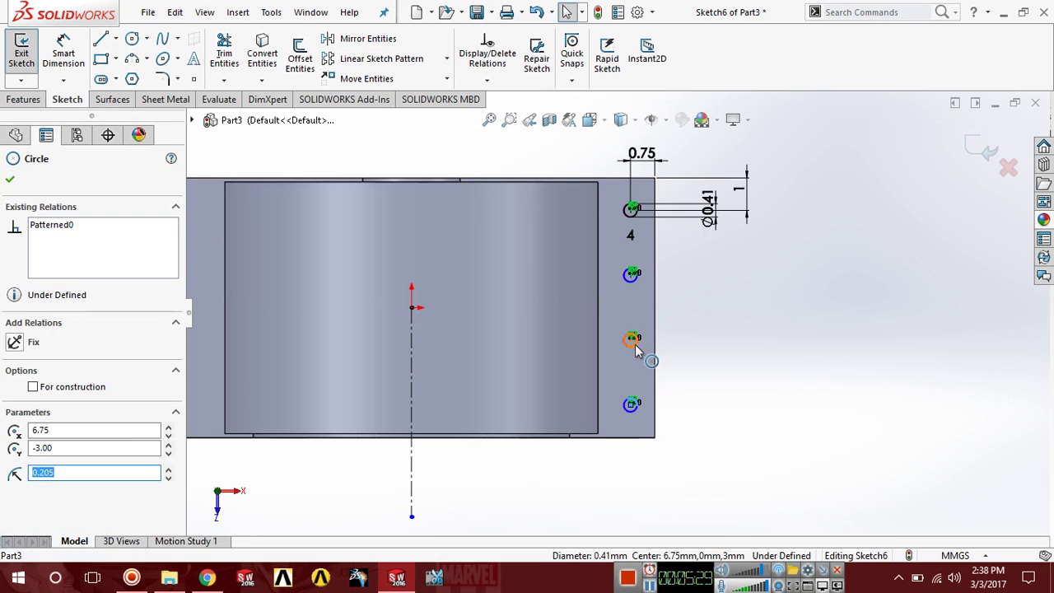
{"action": "left_click", "coordinate": [632, 340], "text": "ctrl"}
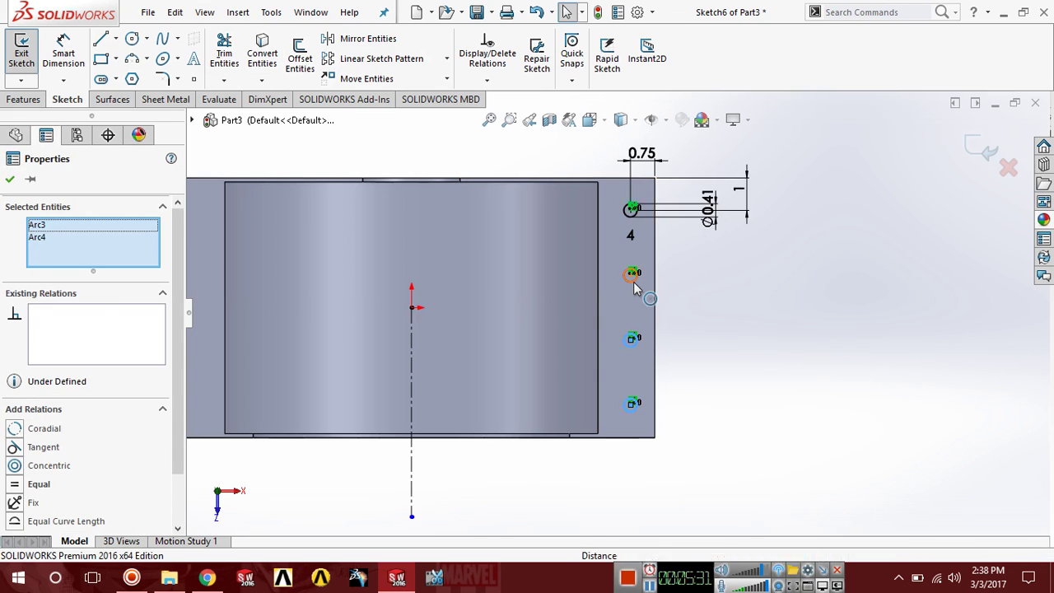
{"action": "left_click", "coordinate": [632, 275], "text": "ctrl"}
{"action": "left_click", "coordinate": [633, 216], "text": "ctrl"}
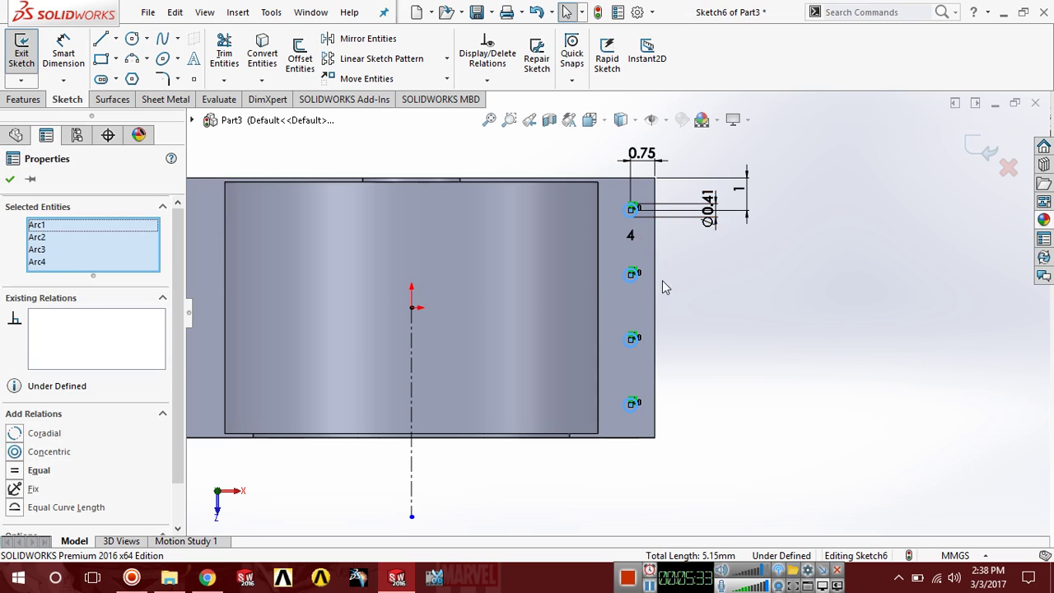
{"action": "left_click", "coordinate": [370, 41]}
{"action": "left_click", "coordinate": [410, 338]}
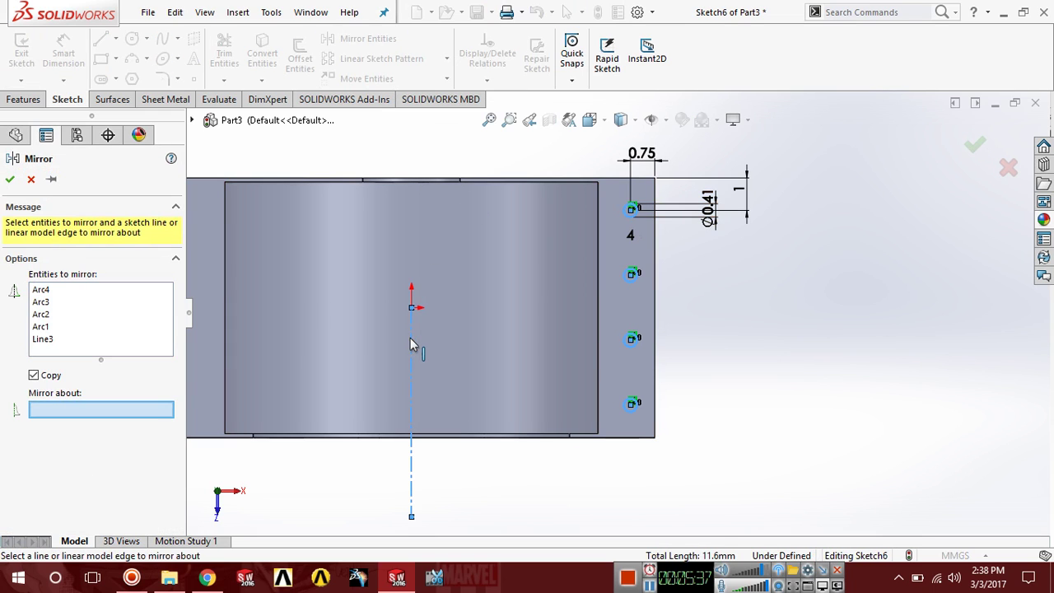
{"action": "key", "text": "z"}
{"action": "key", "text": "z"}
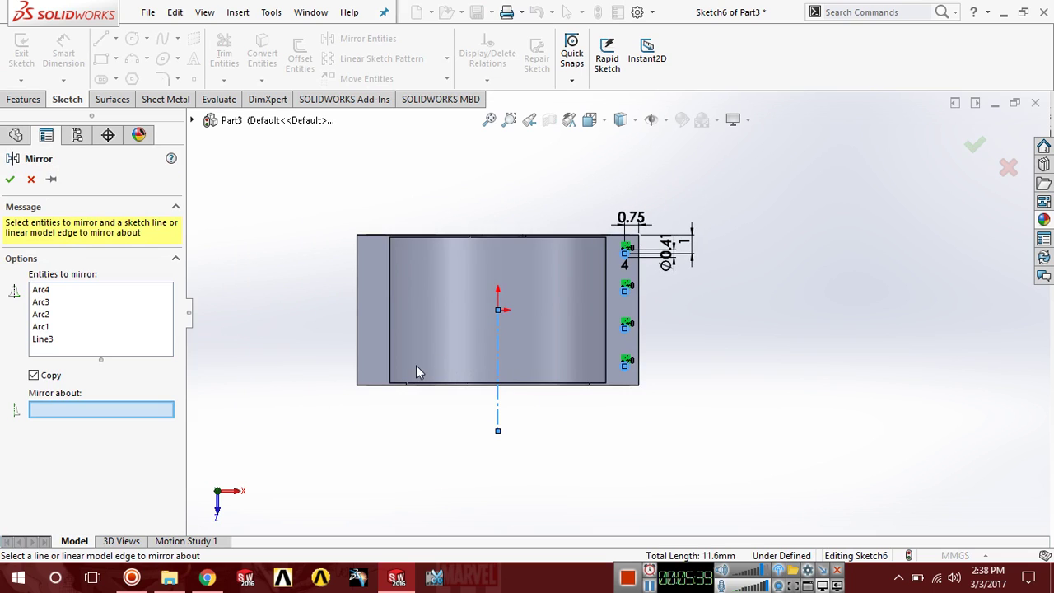
{"action": "left_click", "coordinate": [42, 339]}
{"action": "right_click", "coordinate": [42, 339]}
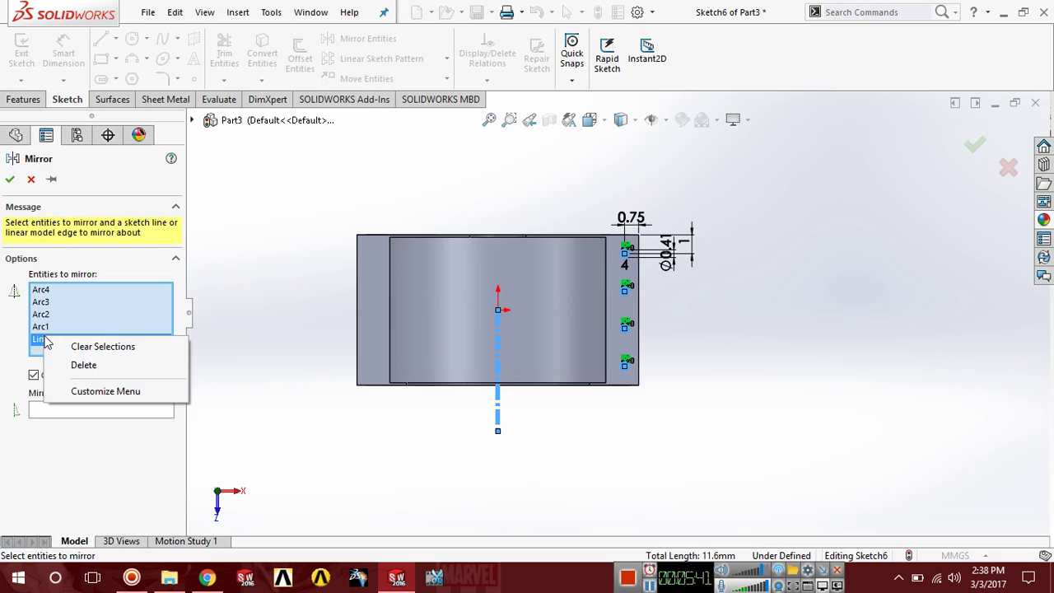
{"action": "left_click", "coordinate": [82, 365]}
{"action": "left_click", "coordinate": [96, 400]}
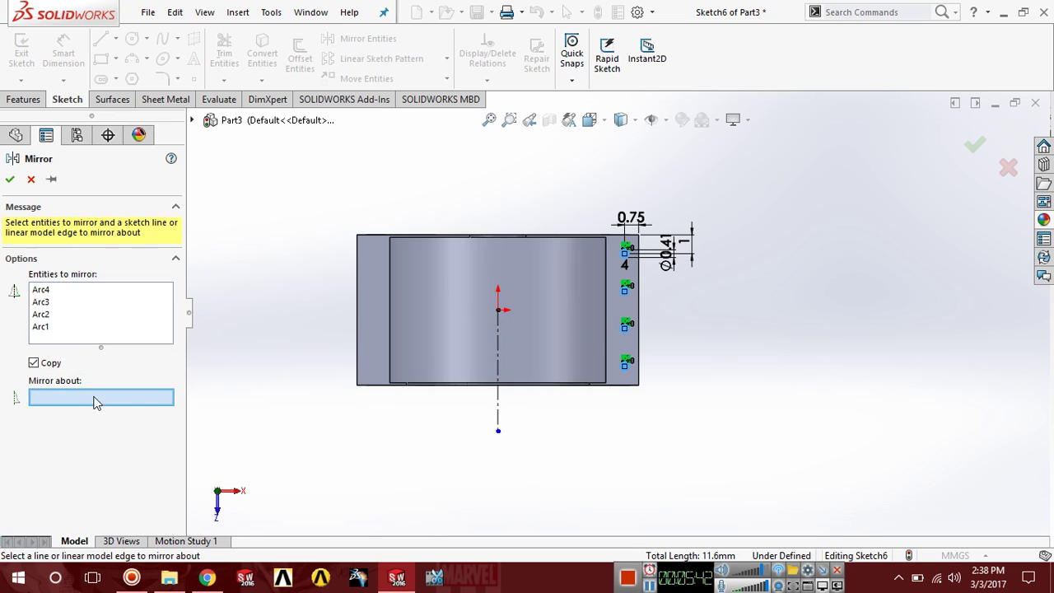
{"action": "left_click", "coordinate": [497, 352]}
{"action": "key", "text": "Return"}
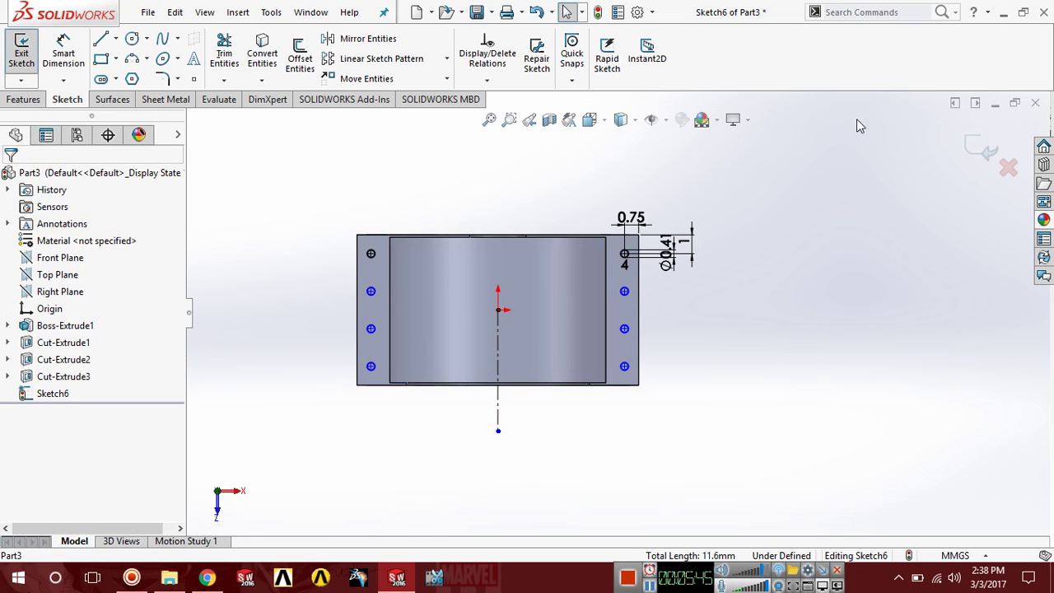
Finish the sketch and cut-extrude the eight flange circles with the Up To Next end condition
{"action": "left_click", "coordinate": [984, 148]}
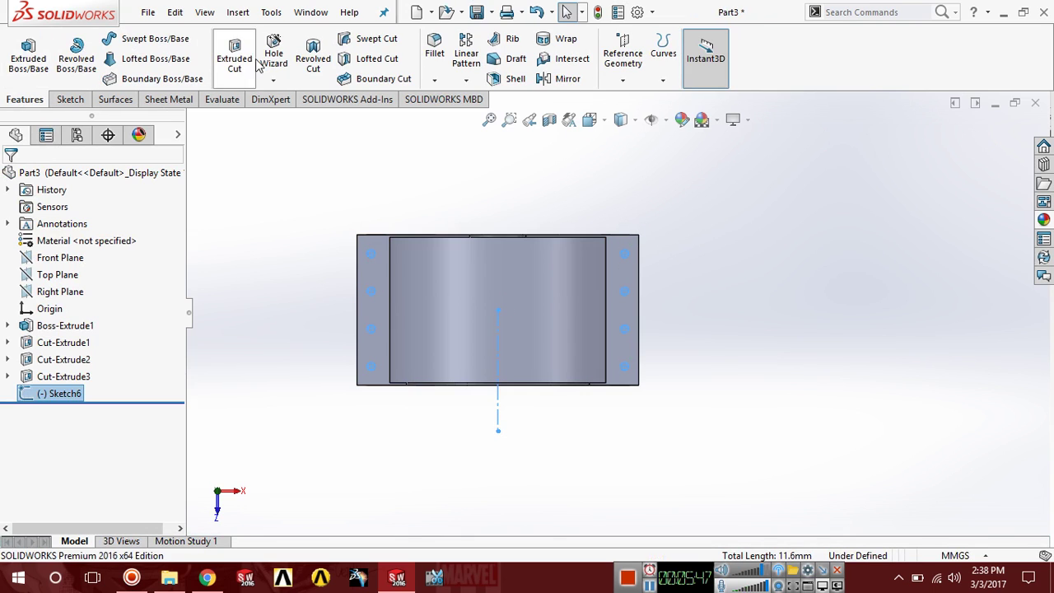
{"action": "left_click", "coordinate": [232, 60]}
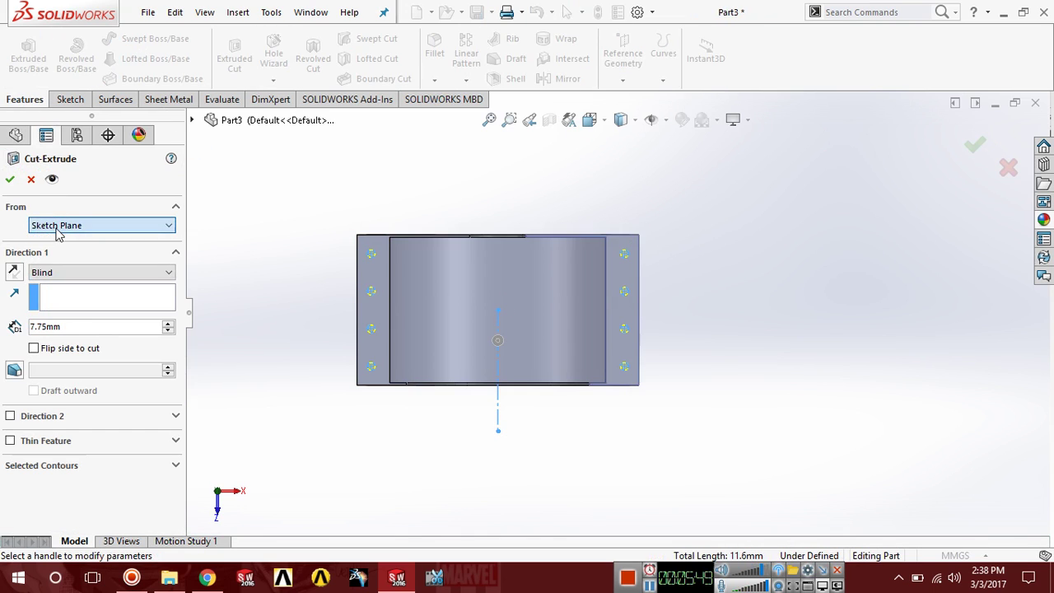
{"action": "left_click", "coordinate": [85, 277]}
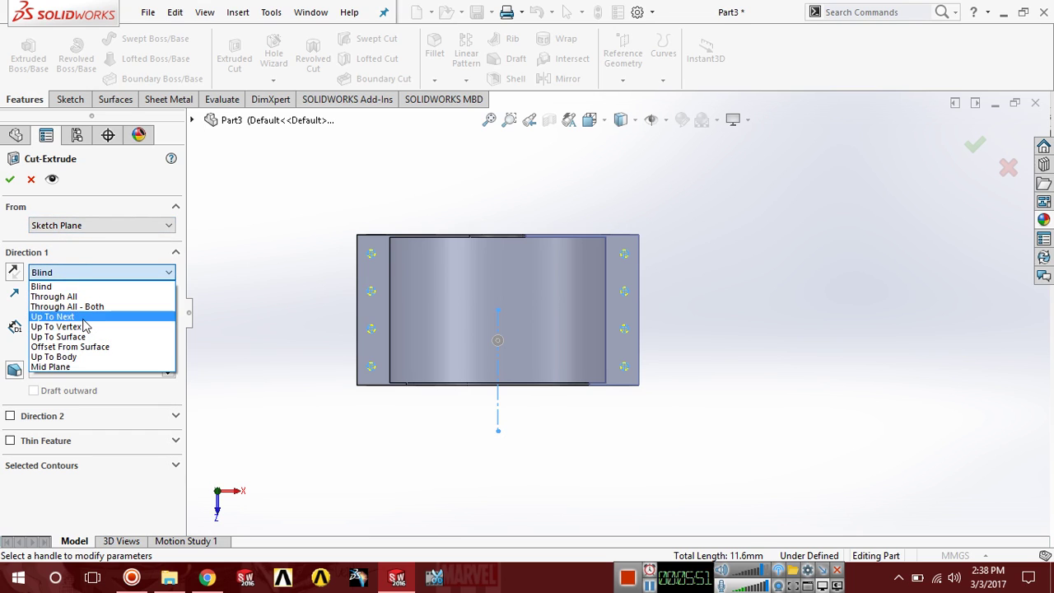
{"action": "left_click", "coordinate": [66, 316]}
{"action": "left_click", "coordinate": [10, 180]}
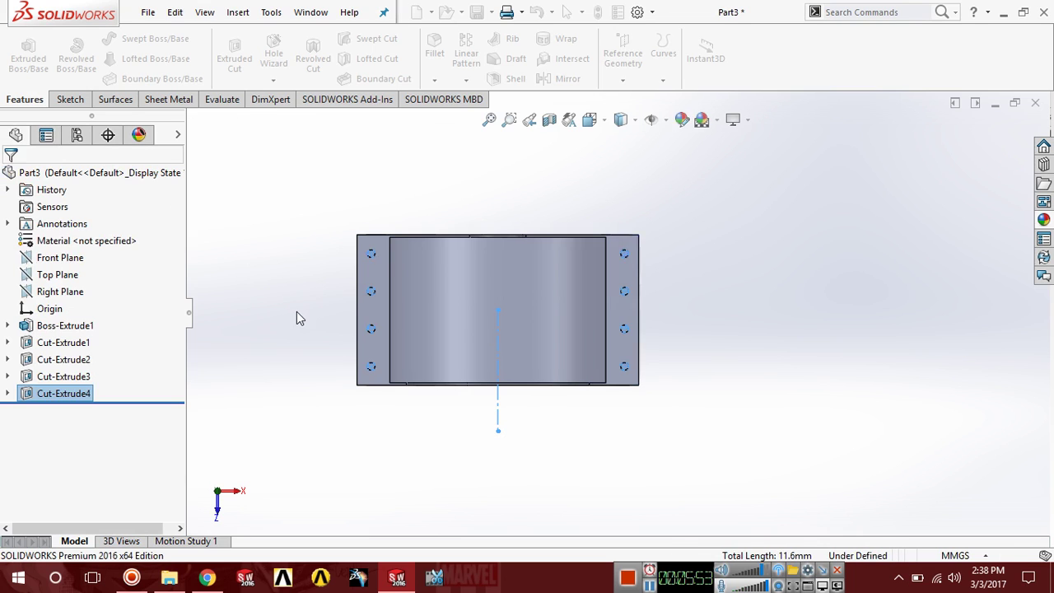
Apply bright red from the standard color palette to the appearance of the whole part
{"action": "middle_click_drag", "start_coordinate": [299, 334], "coordinate": [534, 437]}
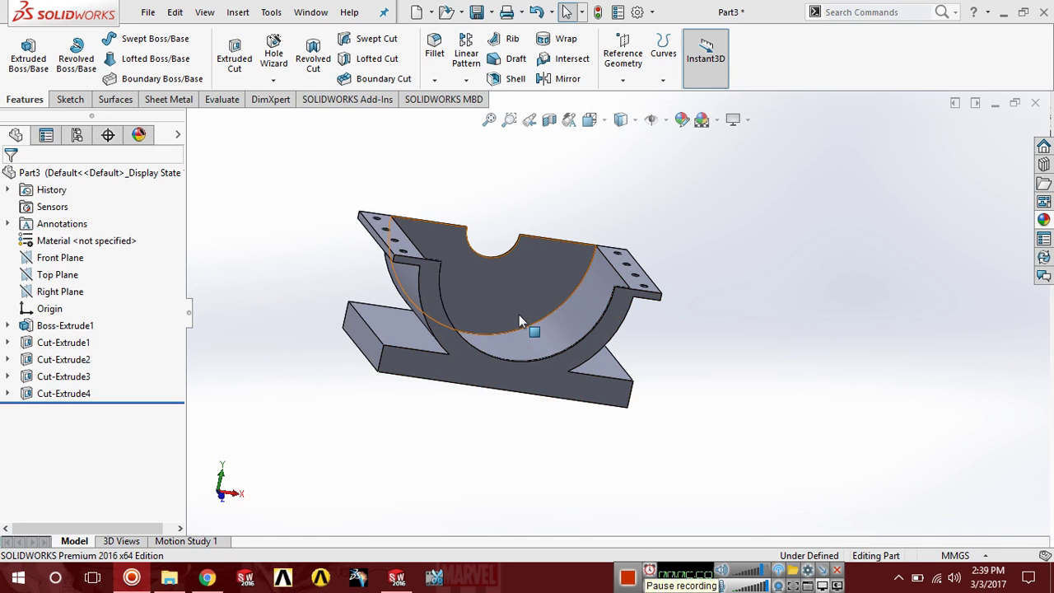
{"action": "key", "text": "space"}
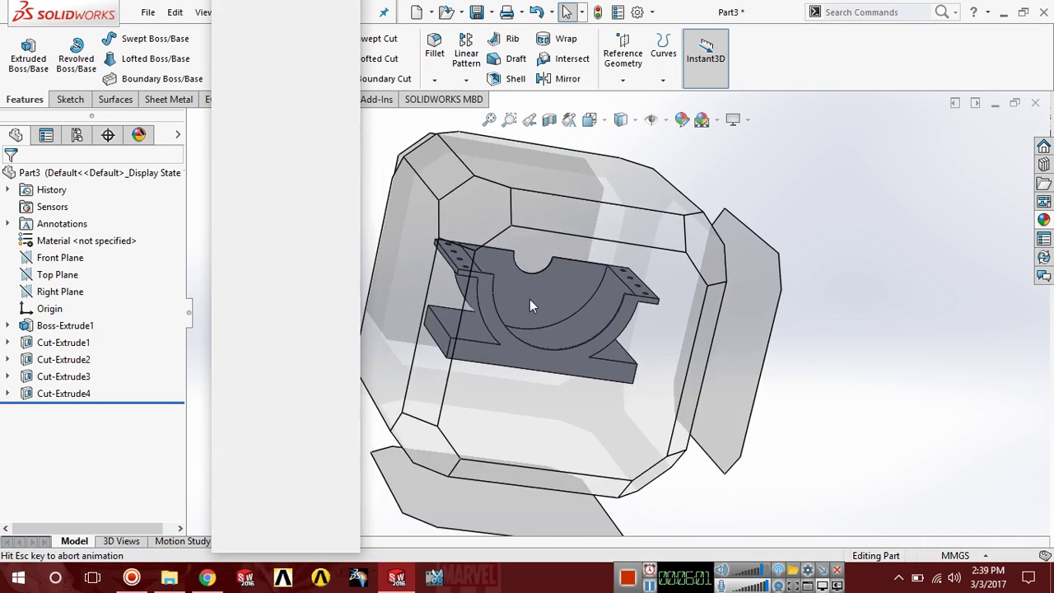
{"action": "left_click", "coordinate": [541, 242]}
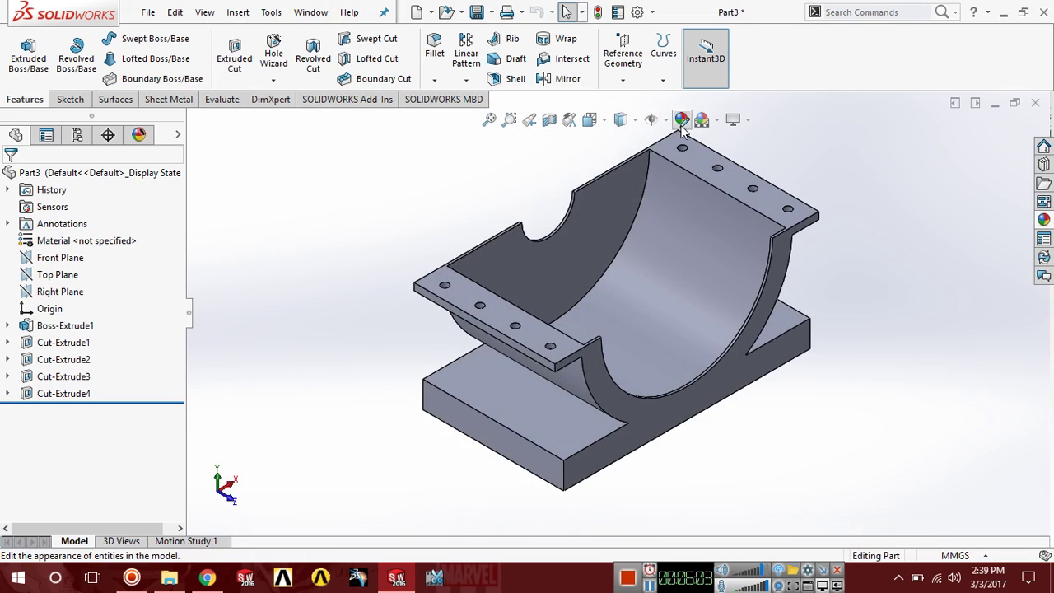
{"action": "left_click", "coordinate": [683, 122]}
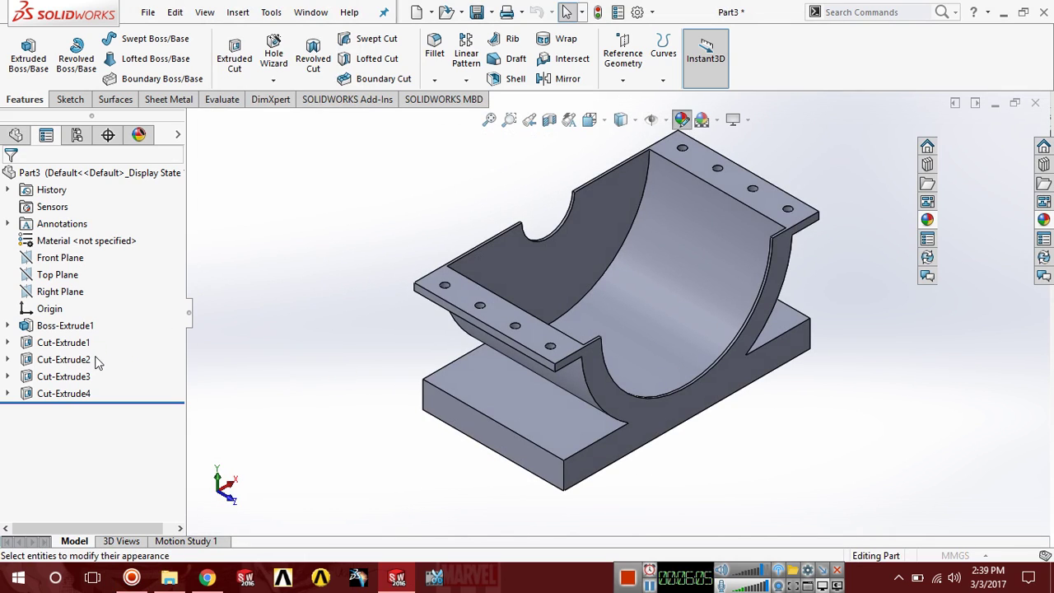
{"action": "left_click", "coordinate": [57, 501]}
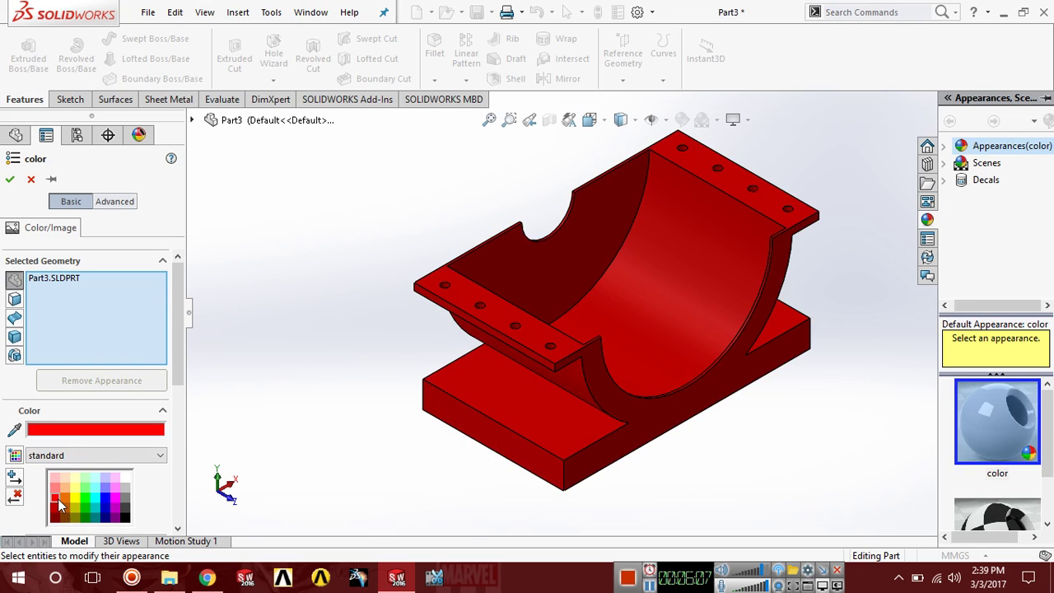
{"action": "left_click", "coordinate": [10, 180]}
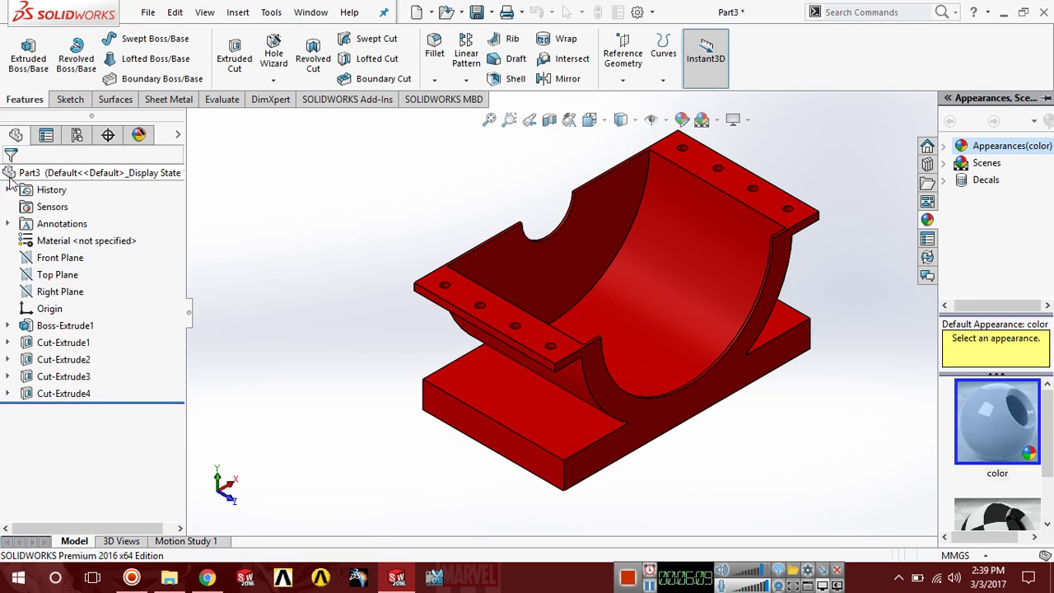
Save the part under the file name 2 in the Motor Blower folder on the Desktop
{"action": "left_click", "coordinate": [483, 14]}
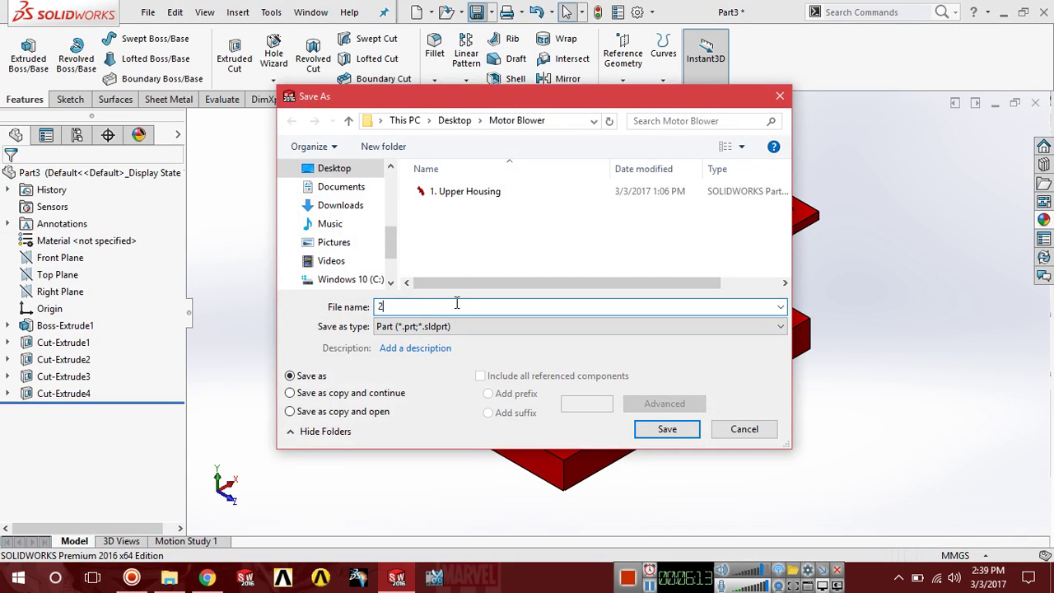
{"action": "key", "text": "Return"}
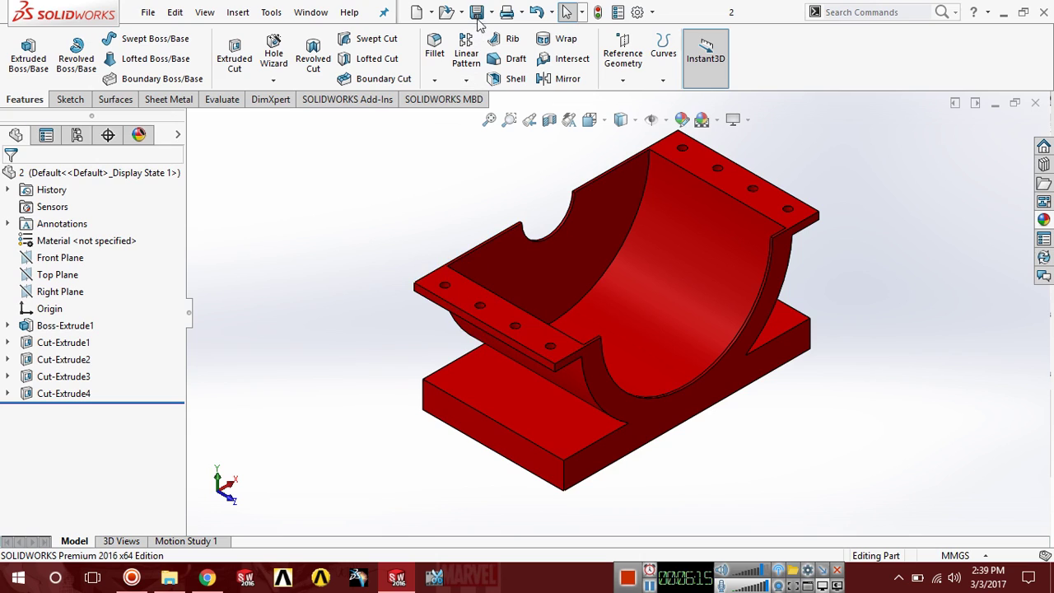